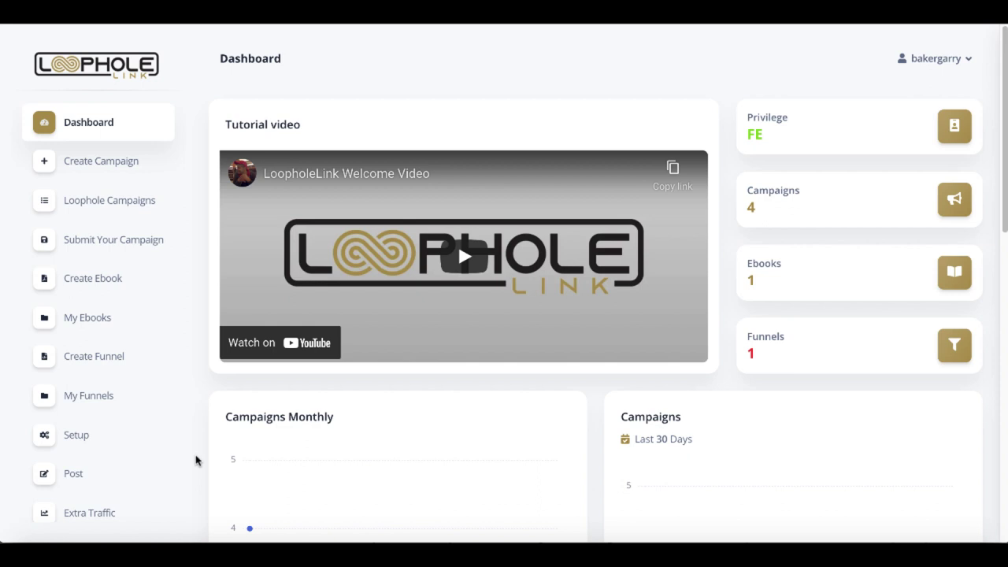
Open the Upgrade page and look over its four upgrade packages.
{"action": "scroll", "coordinate": [135, 465], "scroll_direction": "down", "scroll_amount": 1}
{"action": "scroll", "coordinate": [135, 466], "scroll_direction": "down", "scroll_amount": 3}
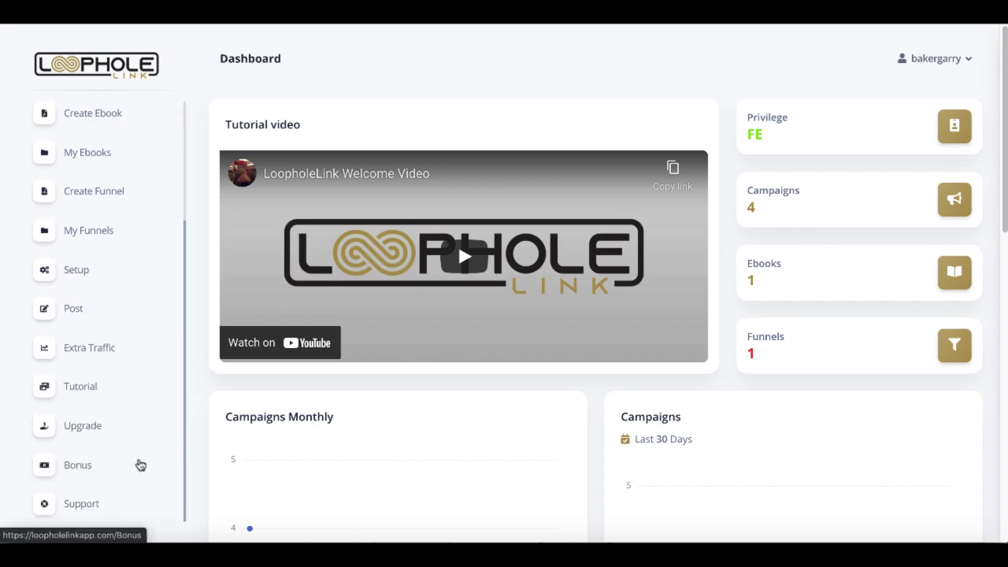
{"action": "scroll", "coordinate": [135, 466], "scroll_direction": "down", "scroll_amount": 1}
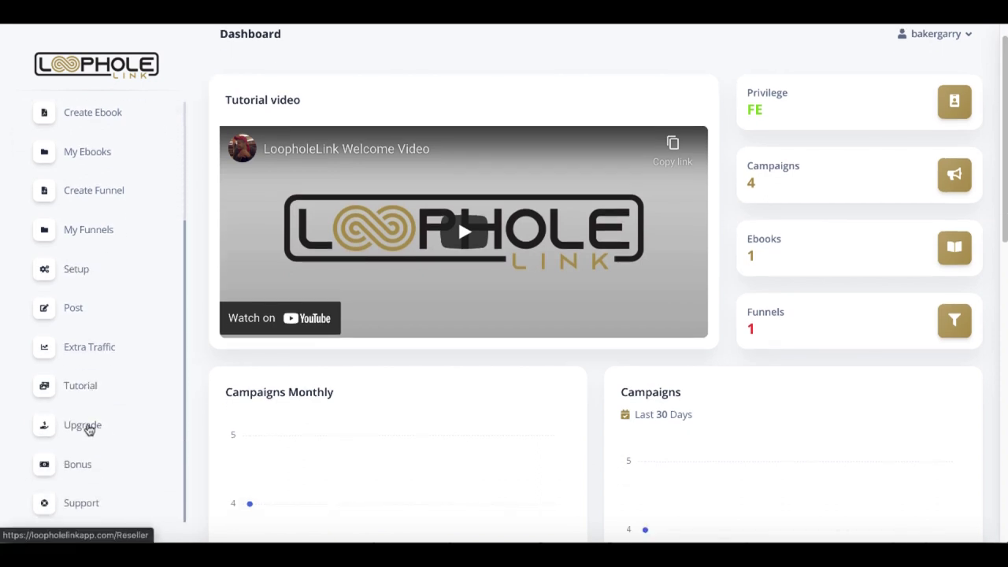
{"action": "left_click", "coordinate": [86, 426]}
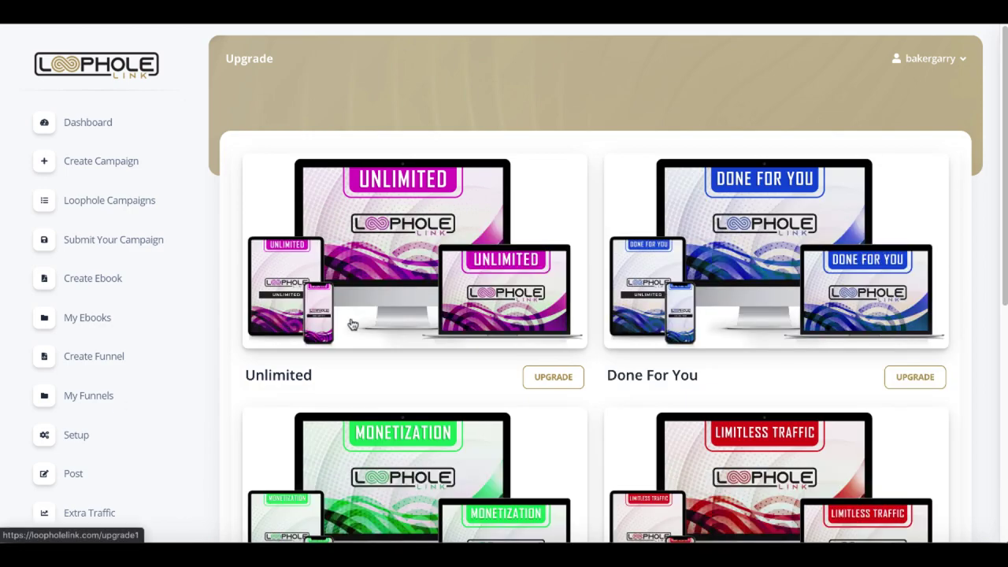
{"action": "scroll", "coordinate": [353, 325], "scroll_direction": "down", "scroll_amount": 1}
{"action": "scroll", "coordinate": [353, 325], "scroll_direction": "down", "scroll_amount": 2}
{"action": "scroll", "coordinate": [353, 325], "scroll_direction": "down", "scroll_amount": 1}
{"action": "scroll", "coordinate": [353, 325], "scroll_direction": "down", "scroll_amount": 2}
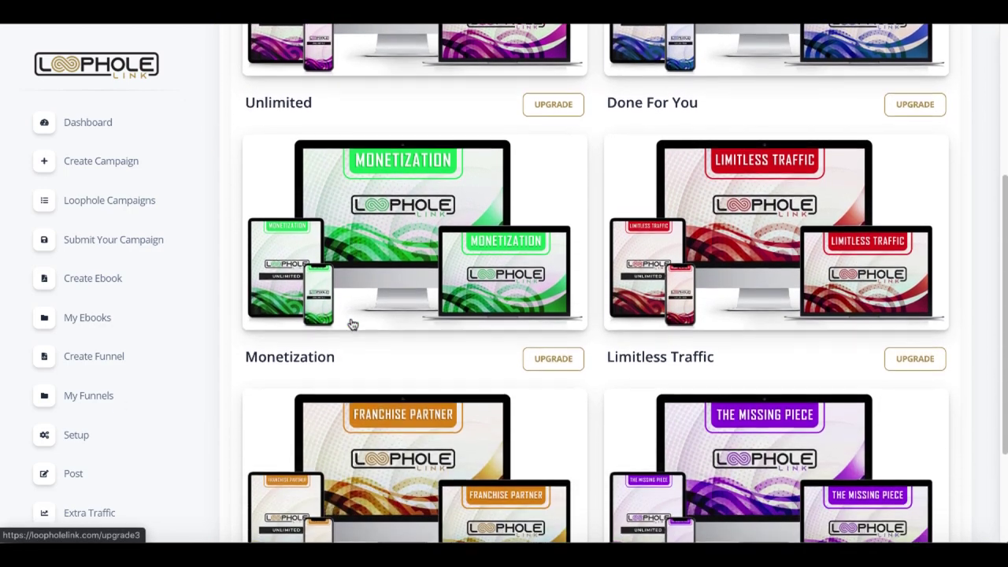
{"action": "scroll", "coordinate": [353, 325], "scroll_direction": "down", "scroll_amount": 1}
{"action": "scroll", "coordinate": [353, 324], "scroll_direction": "down", "scroll_amount": 2}
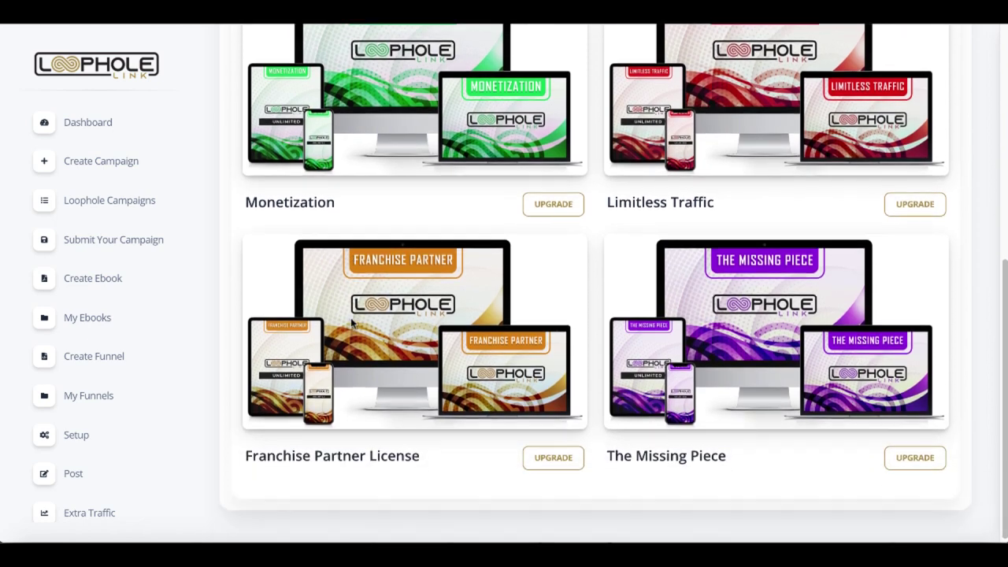
{"action": "scroll", "coordinate": [353, 323], "scroll_direction": "up", "scroll_amount": 3}
{"action": "scroll", "coordinate": [352, 323], "scroll_direction": "up", "scroll_amount": 2}
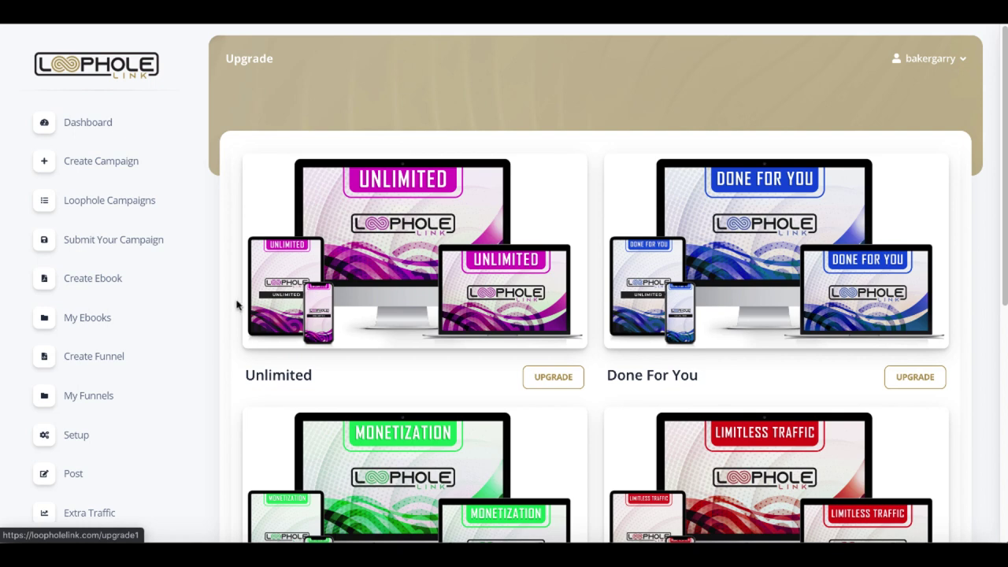
Go to the Bonus page from the sidebar.
{"action": "scroll", "coordinate": [126, 430], "scroll_direction": "down", "scroll_amount": 3}
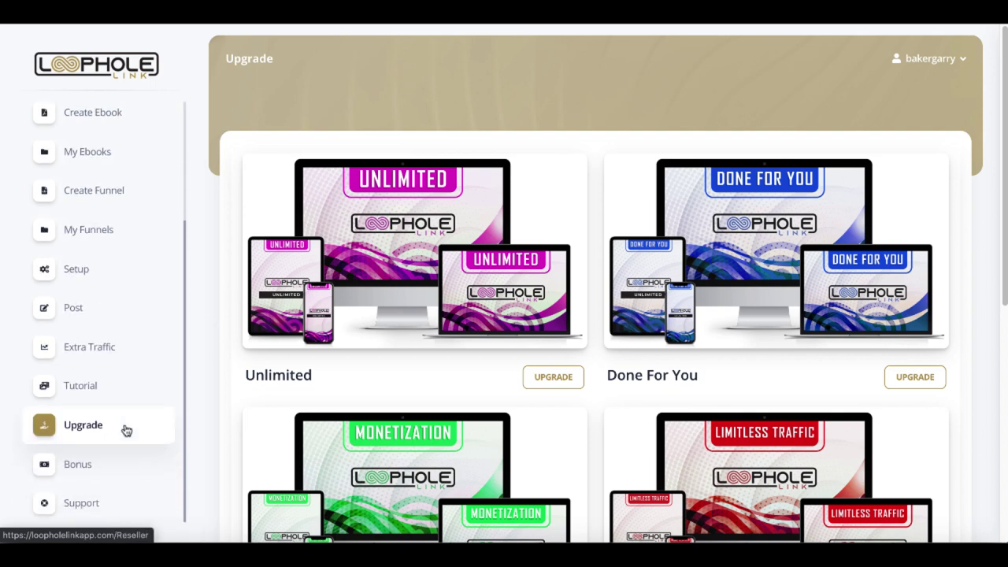
{"action": "left_click", "coordinate": [92, 467]}
{"action": "scroll", "coordinate": [92, 468], "scroll_direction": "down", "scroll_amount": 3}
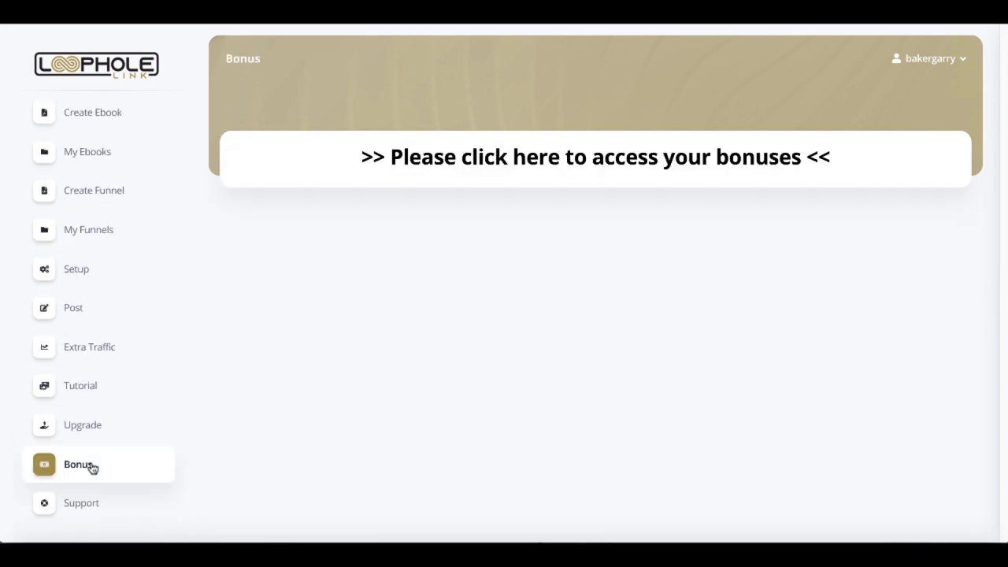
Open the Premium Bonuses Google Doc and review its bonus links down to Free Bonus #5.
{"action": "left_click", "coordinate": [466, 168]}
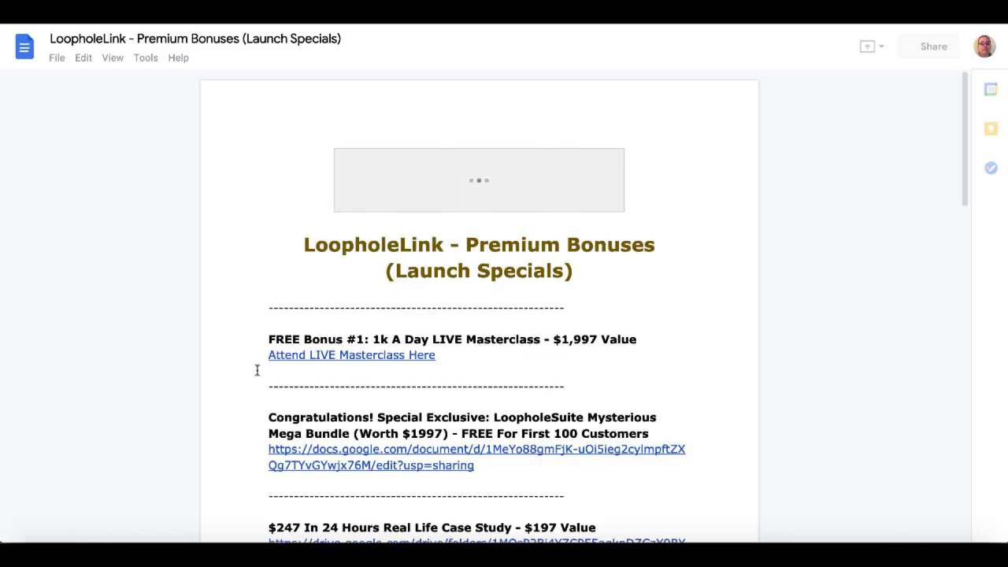
{"action": "scroll", "coordinate": [257, 371], "scroll_direction": "down", "scroll_amount": 1}
{"action": "scroll", "coordinate": [257, 370], "scroll_direction": "down", "scroll_amount": 2}
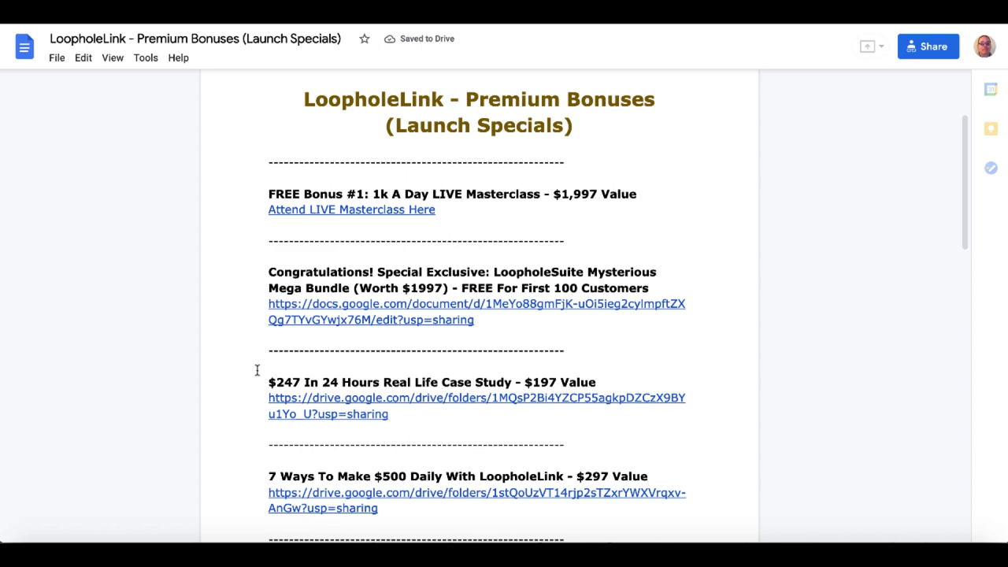
{"action": "scroll", "coordinate": [257, 371], "scroll_direction": "down", "scroll_amount": 2}
{"action": "scroll", "coordinate": [257, 370], "scroll_direction": "down", "scroll_amount": 1}
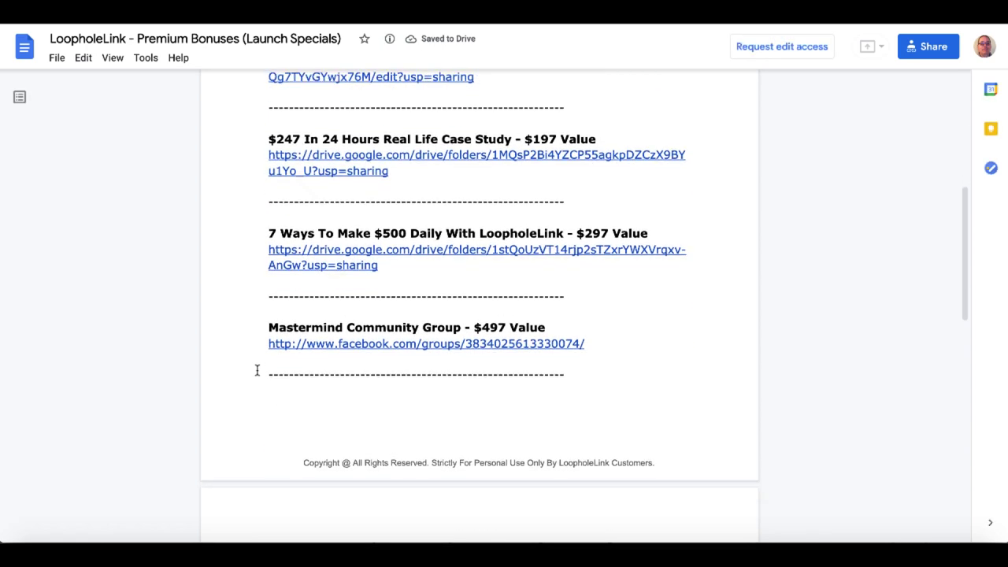
{"action": "scroll", "coordinate": [257, 371], "scroll_direction": "down", "scroll_amount": 1}
{"action": "scroll", "coordinate": [257, 370], "scroll_direction": "down", "scroll_amount": 2}
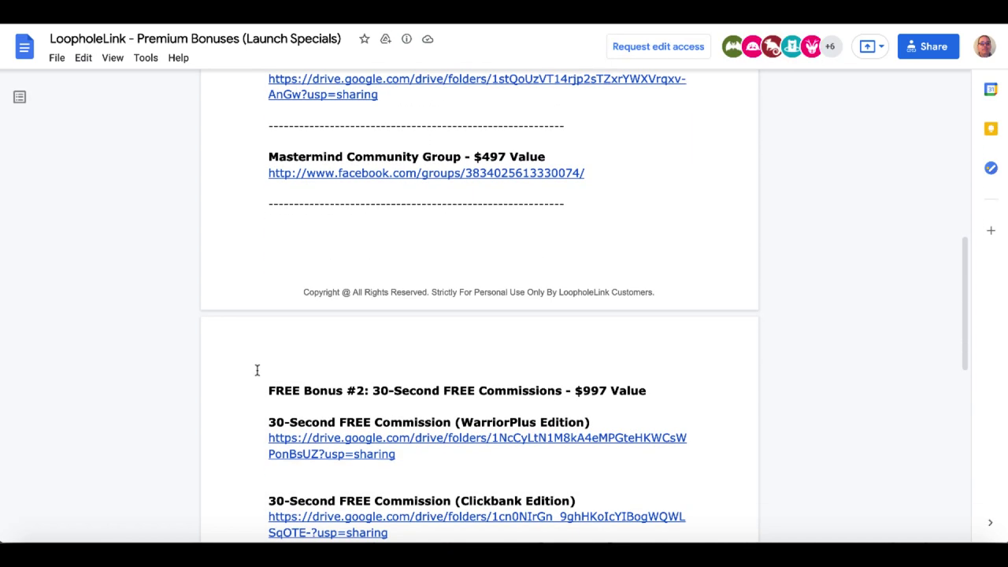
{"action": "scroll", "coordinate": [257, 370], "scroll_direction": "down", "scroll_amount": 1}
{"action": "scroll", "coordinate": [257, 370], "scroll_direction": "down", "scroll_amount": 1}
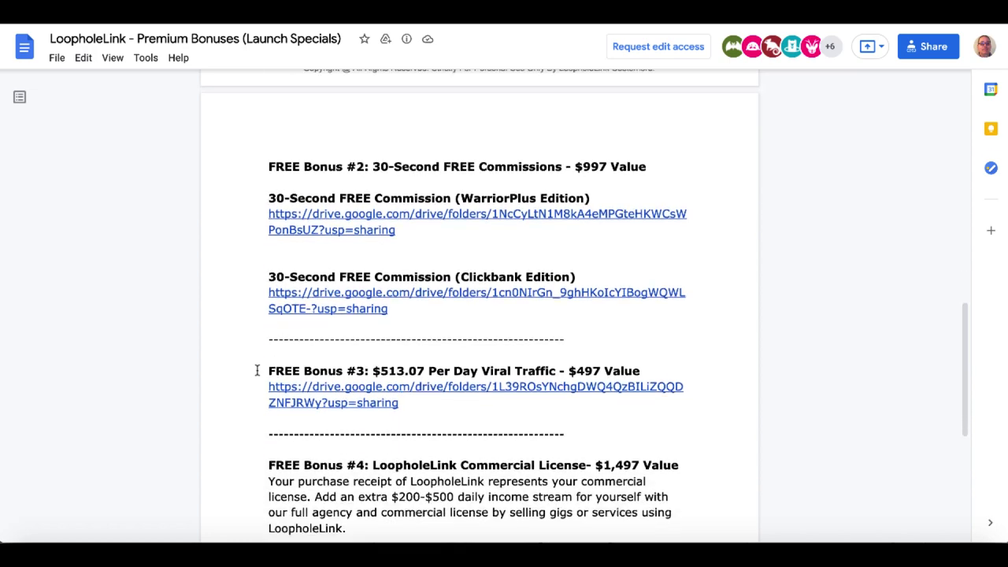
{"action": "scroll", "coordinate": [257, 371], "scroll_direction": "down", "scroll_amount": 2}
{"action": "scroll", "coordinate": [257, 371], "scroll_direction": "down", "scroll_amount": 1}
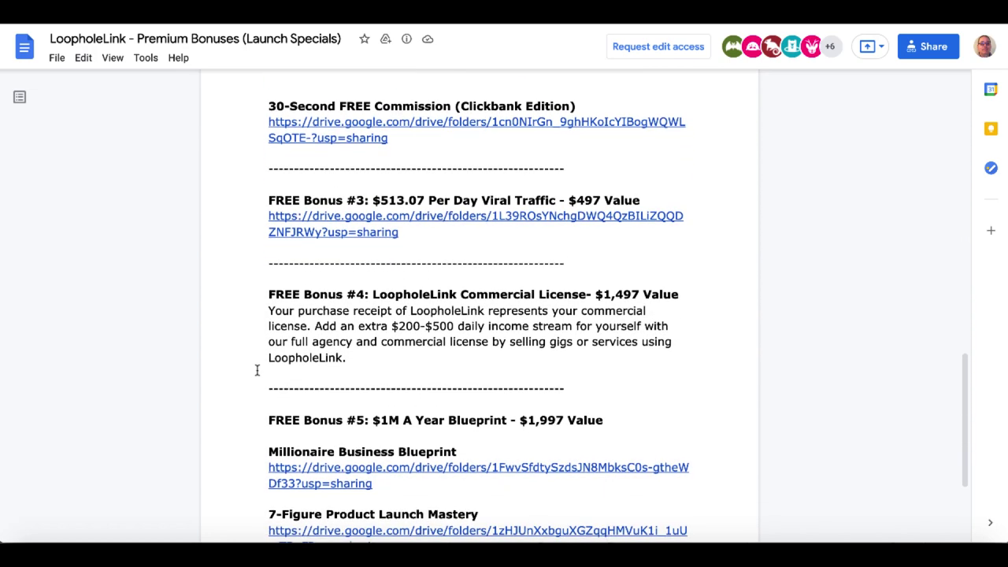
{"action": "scroll", "coordinate": [257, 370], "scroll_direction": "down", "scroll_amount": 1}
{"action": "scroll", "coordinate": [257, 370], "scroll_direction": "down", "scroll_amount": 1}
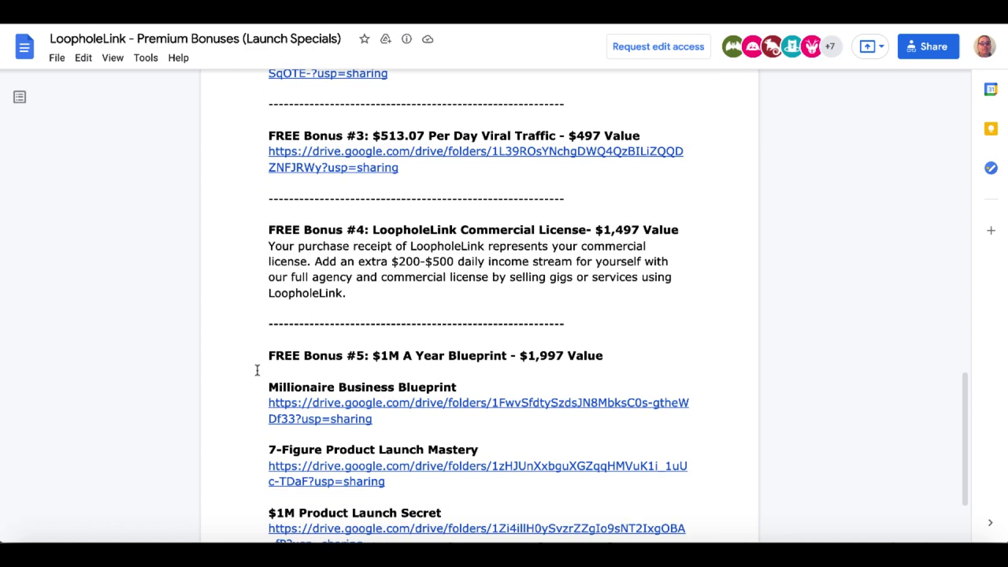
{"action": "scroll", "coordinate": [257, 370], "scroll_direction": "down", "scroll_amount": 1}
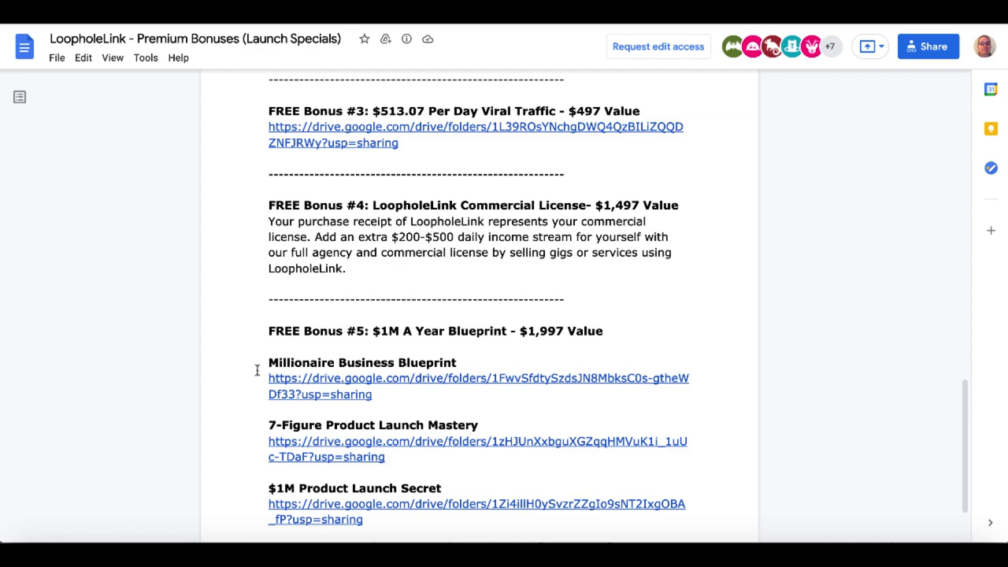
{"action": "scroll", "coordinate": [257, 371], "scroll_direction": "down", "scroll_amount": 2}
{"action": "scroll", "coordinate": [257, 370], "scroll_direction": "up", "scroll_amount": 10}
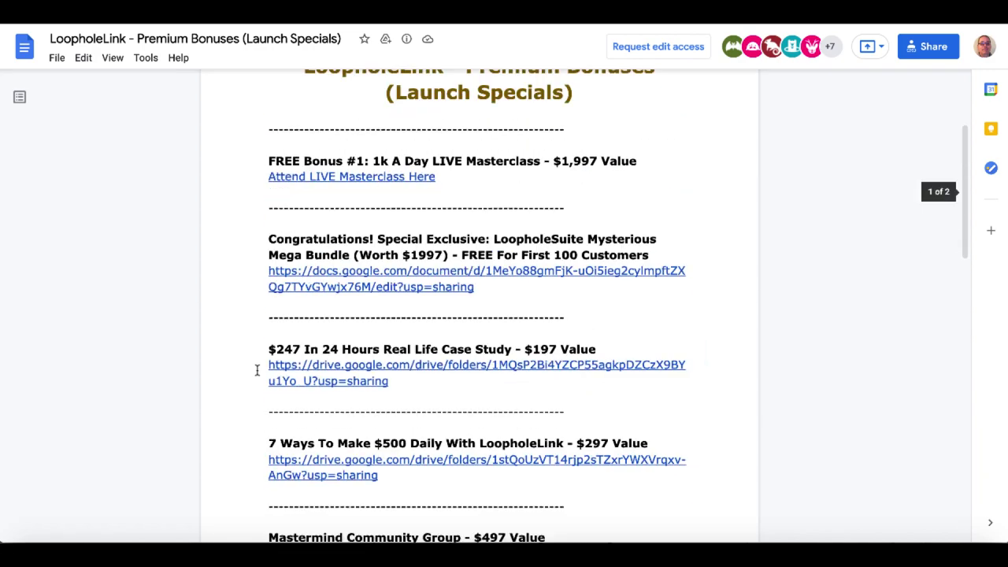
{"action": "scroll", "coordinate": [257, 370], "scroll_direction": "up", "scroll_amount": 3}
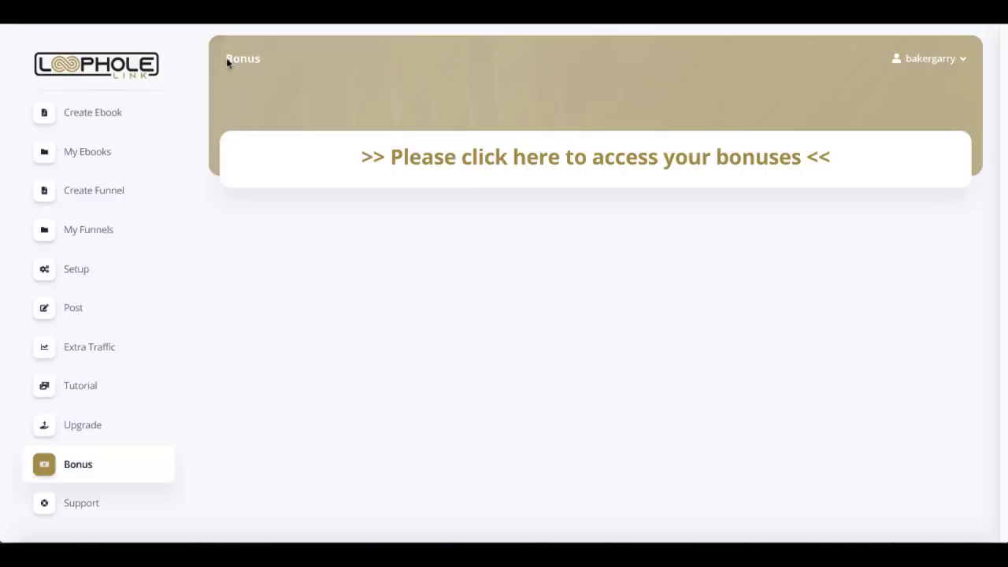
Go to the Support page pointing to the LoopHole Link Support Desk.
{"action": "left_click", "coordinate": [81, 507]}
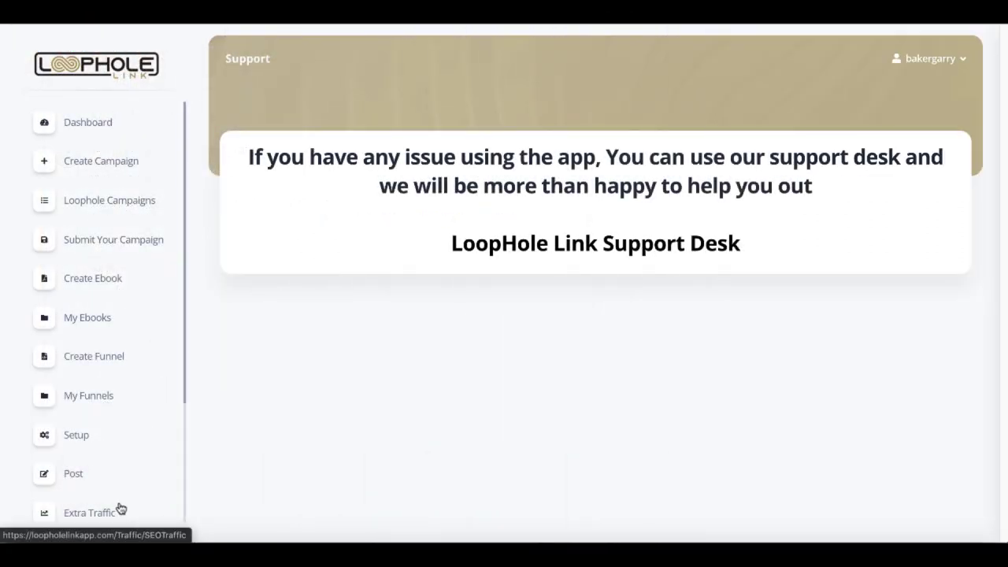
Open the My Ebooks list from the sidebar.
{"action": "left_click", "coordinate": [100, 324]}
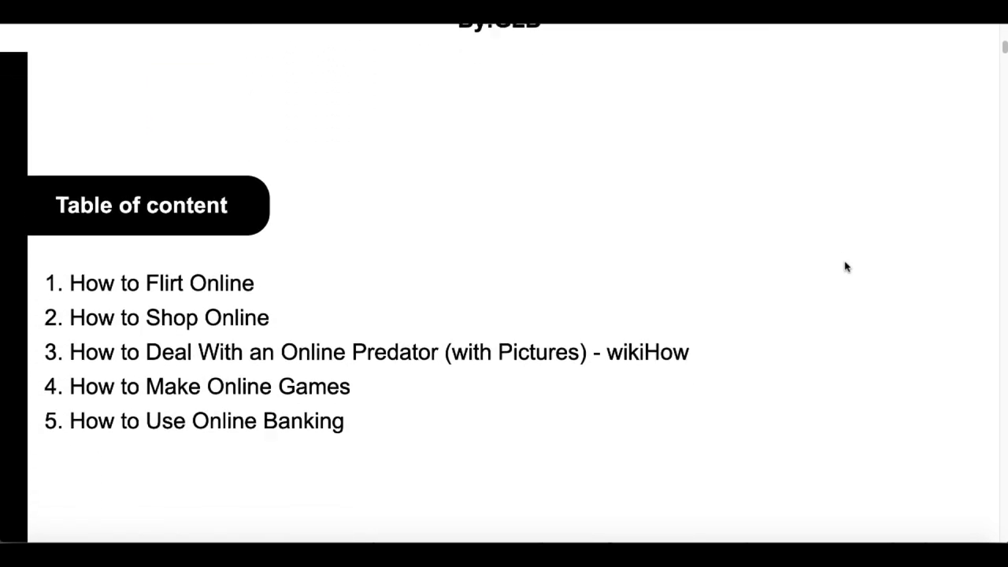
{"action": "scroll", "coordinate": [845, 266], "scroll_direction": "down", "scroll_amount": 1}
{"action": "scroll", "coordinate": [845, 266], "scroll_direction": "down", "scroll_amount": 1}
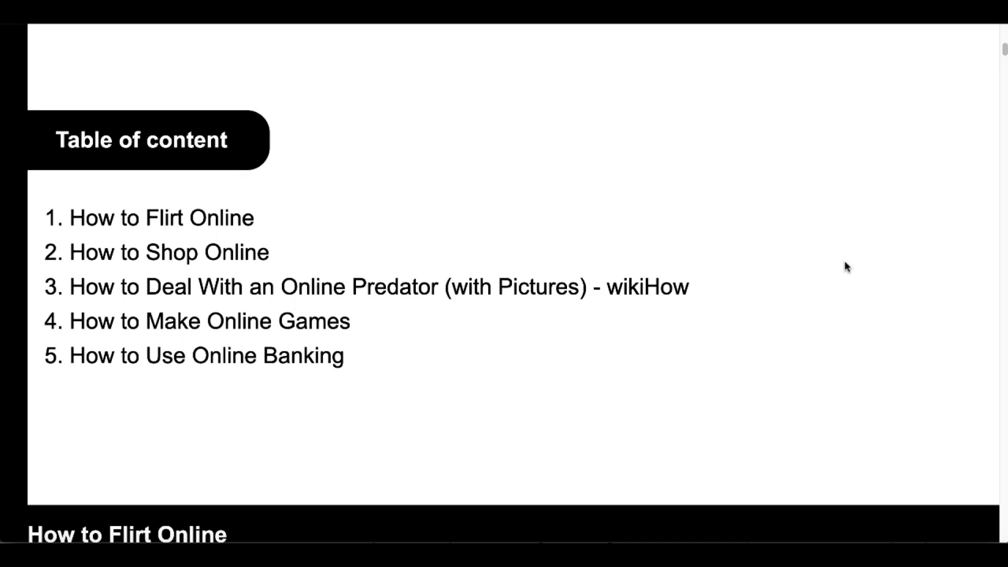
Read through the ebook's contents and How to Flirt Online chapter to the Want To Learn More banner.
{"action": "scroll", "coordinate": [845, 267], "scroll_direction": "down", "scroll_amount": 1}
{"action": "scroll", "coordinate": [846, 266], "scroll_direction": "down", "scroll_amount": 2}
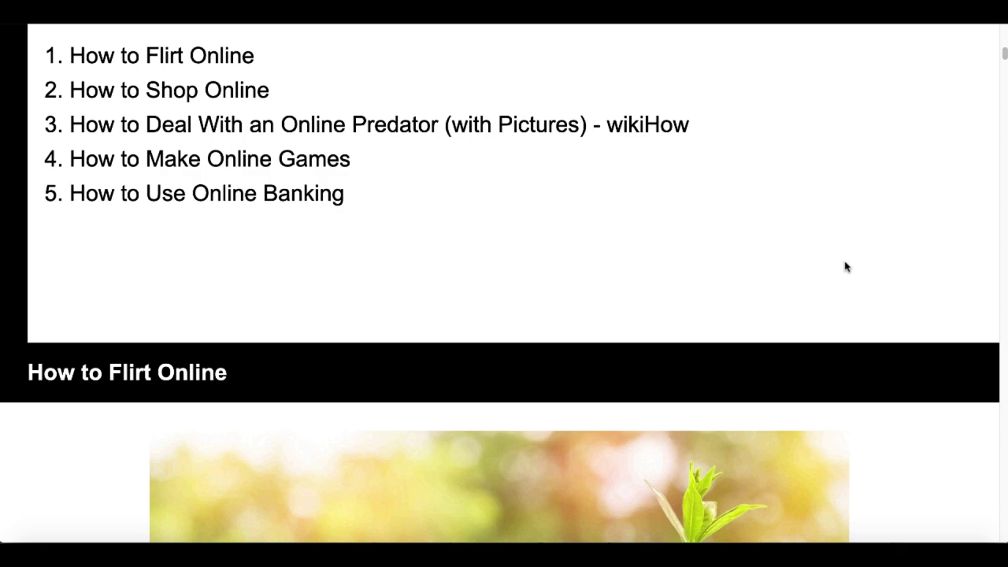
{"action": "scroll", "coordinate": [845, 267], "scroll_direction": "down", "scroll_amount": 2}
{"action": "scroll", "coordinate": [845, 266], "scroll_direction": "down", "scroll_amount": 3}
{"action": "scroll", "coordinate": [845, 266], "scroll_direction": "down", "scroll_amount": 1}
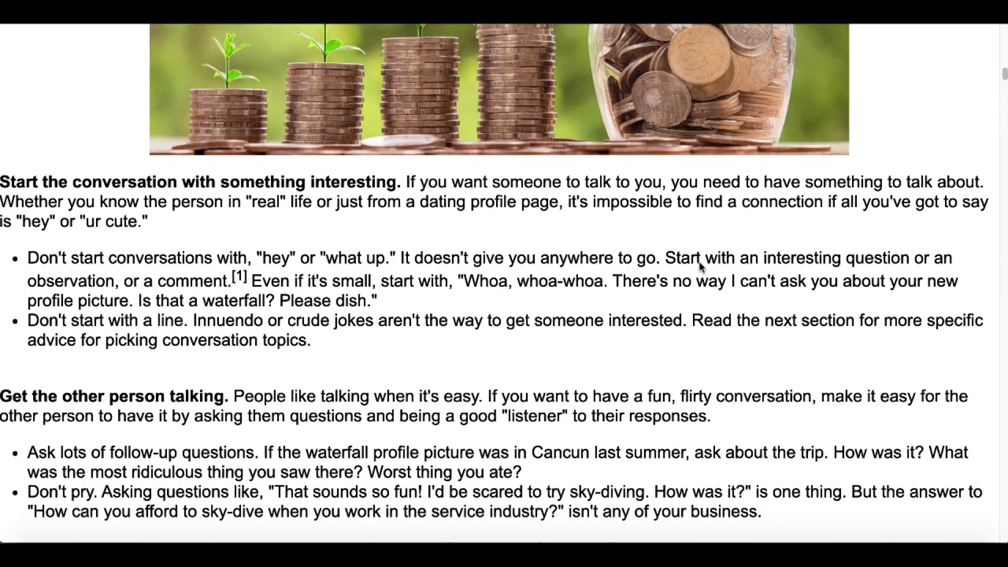
{"action": "scroll", "coordinate": [701, 268], "scroll_direction": "down", "scroll_amount": 4}
{"action": "scroll", "coordinate": [701, 268], "scroll_direction": "down", "scroll_amount": 3}
{"action": "scroll", "coordinate": [700, 268], "scroll_direction": "down", "scroll_amount": 1}
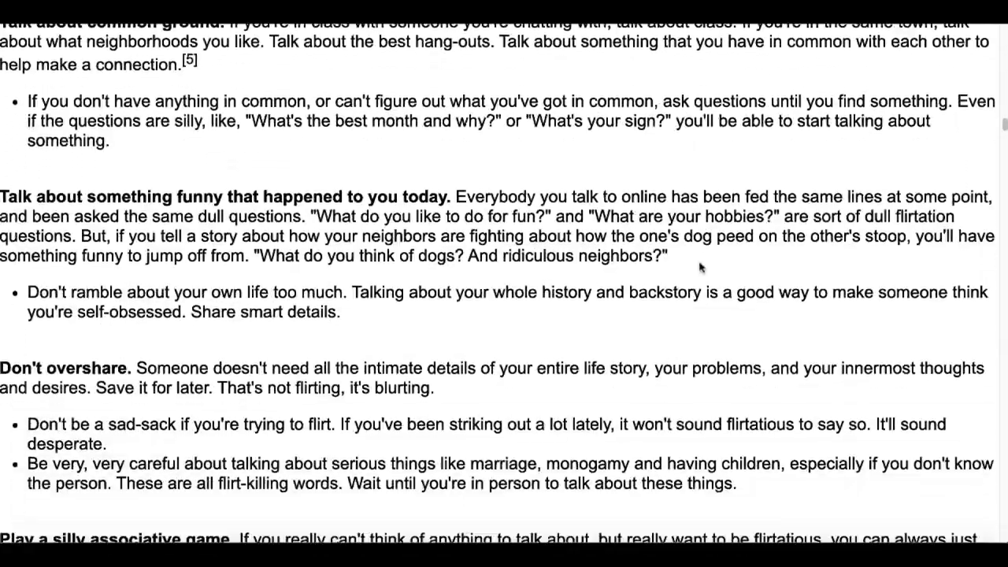
{"action": "scroll", "coordinate": [700, 268], "scroll_direction": "down", "scroll_amount": 5}
{"action": "scroll", "coordinate": [700, 268], "scroll_direction": "down", "scroll_amount": 5}
{"action": "scroll", "coordinate": [701, 268], "scroll_direction": "down", "scroll_amount": 2}
{"action": "scroll", "coordinate": [700, 268], "scroll_direction": "down", "scroll_amount": 1}
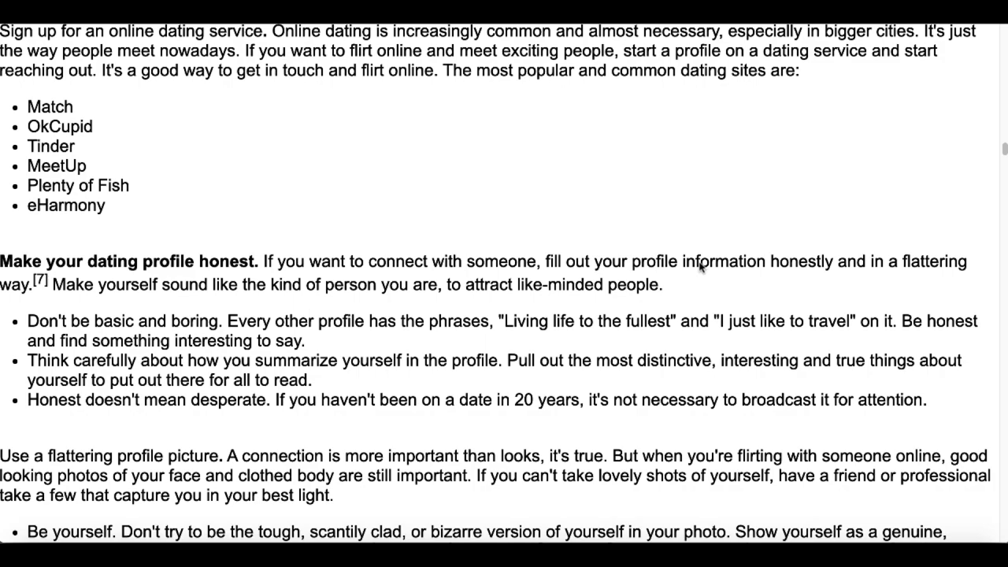
{"action": "scroll", "coordinate": [700, 268], "scroll_direction": "down", "scroll_amount": 1}
{"action": "scroll", "coordinate": [700, 266], "scroll_direction": "down", "scroll_amount": 3}
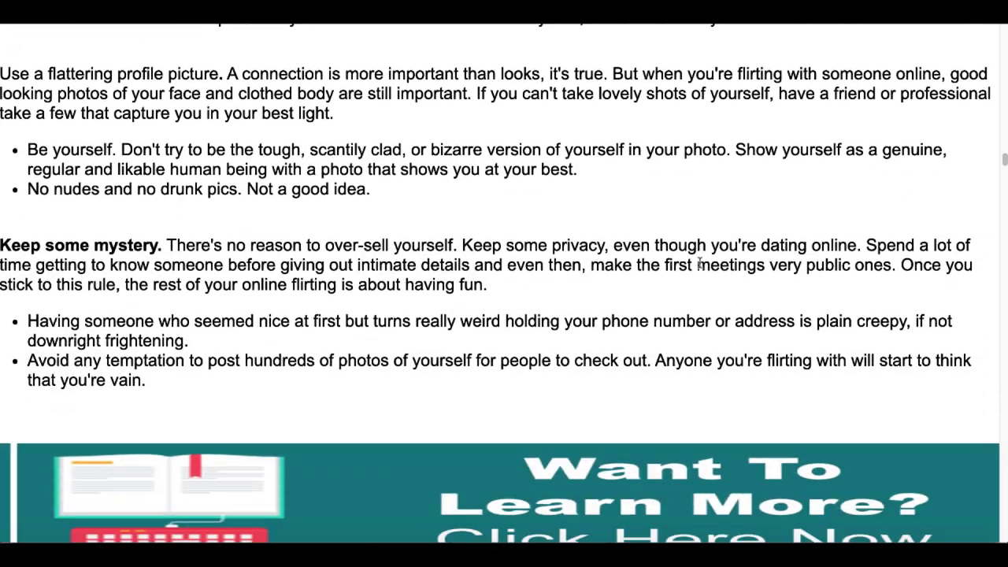
{"action": "scroll", "coordinate": [699, 262], "scroll_direction": "down", "scroll_amount": 2}
{"action": "scroll", "coordinate": [699, 263], "scroll_direction": "down", "scroll_amount": 1}
{"action": "scroll", "coordinate": [701, 267], "scroll_direction": "down", "scroll_amount": 2}
{"action": "scroll", "coordinate": [700, 268], "scroll_direction": "down", "scroll_amount": 2}
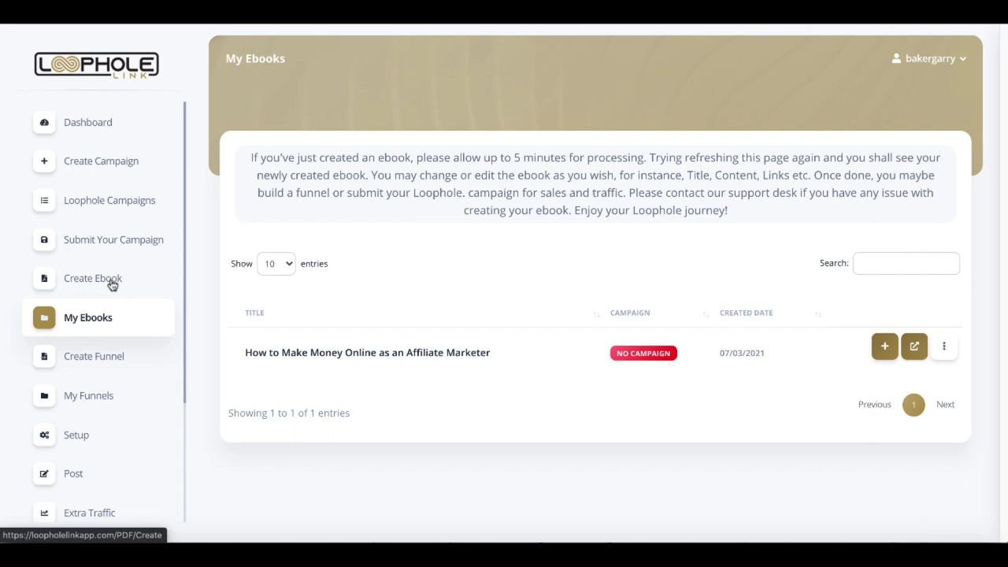
{"action": "left_click", "coordinate": [112, 285]}
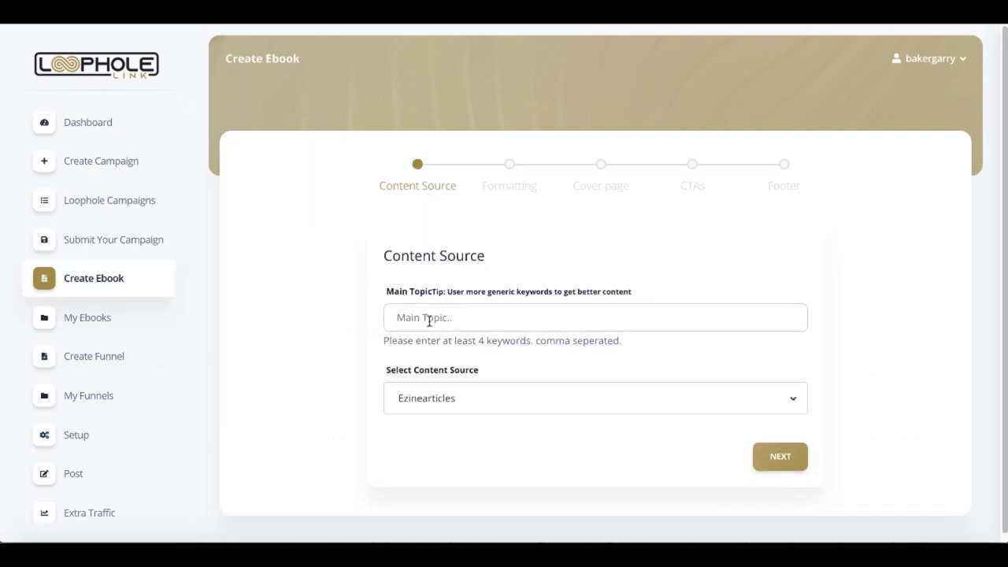
{"action": "triple_click", "coordinate": [623, 349]}
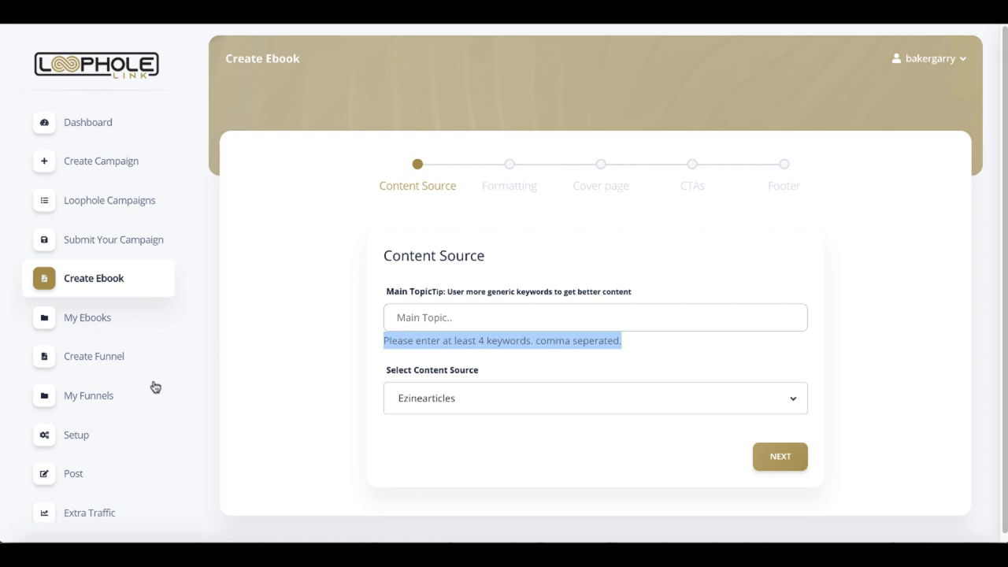
{"action": "scroll", "coordinate": [152, 392], "scroll_direction": "down", "scroll_amount": 2}
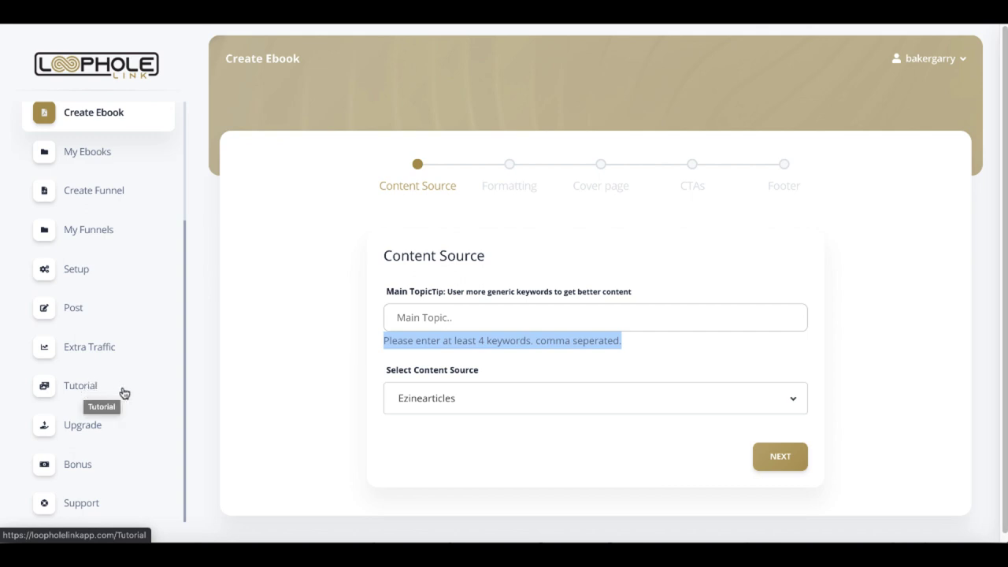
{"action": "scroll", "coordinate": [122, 392], "scroll_direction": "up", "scroll_amount": 2}
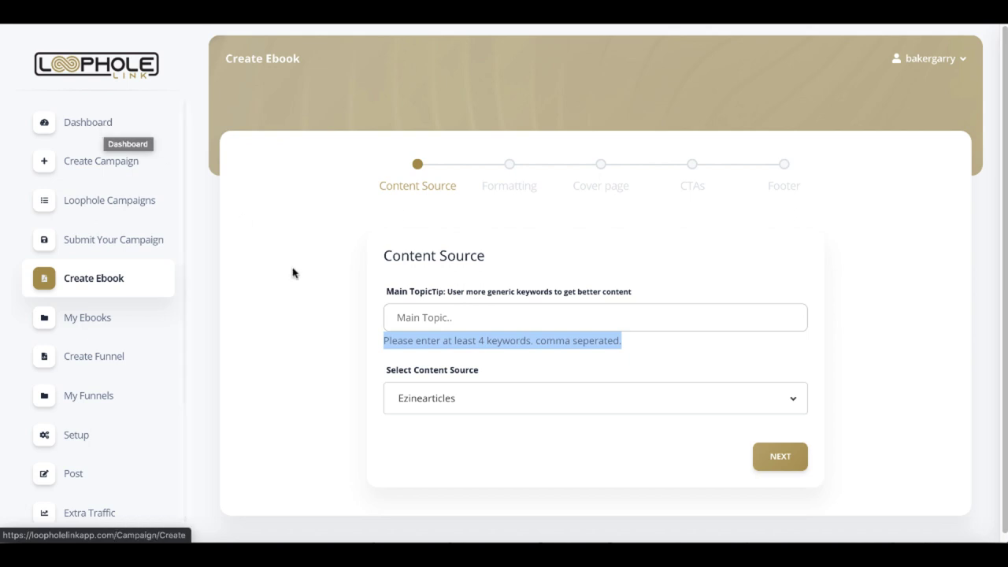
Enter four poodle keywords, e.g. 'how to care for poodles', as the main topic.
{"action": "left_click", "coordinate": [418, 316]}
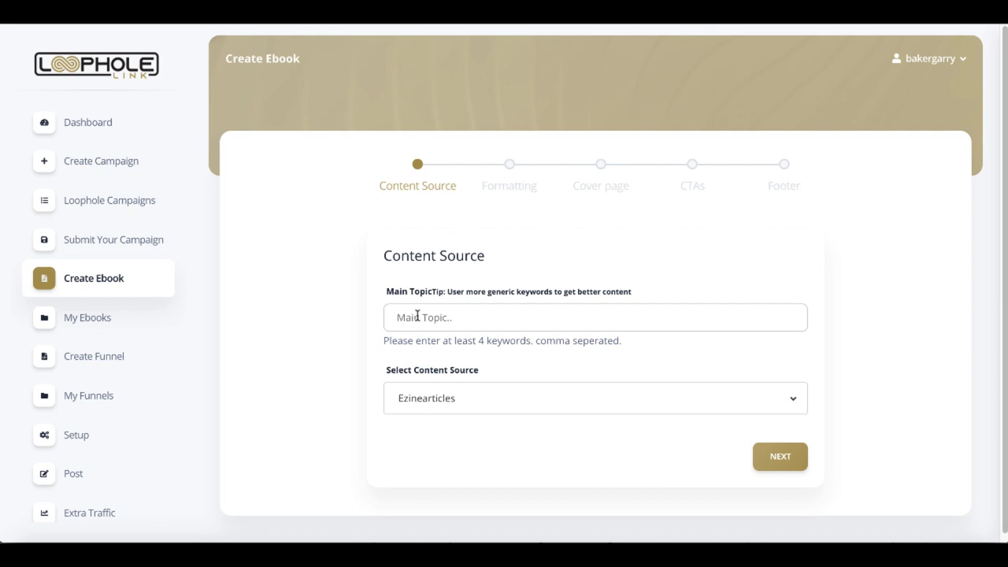
{"action": "type", "text": "poodles"}
{"action": "key", "text": "ctrl+a"}
{"action": "type", "text": "how "}
{"action": "type", "text": "to care for pood"}
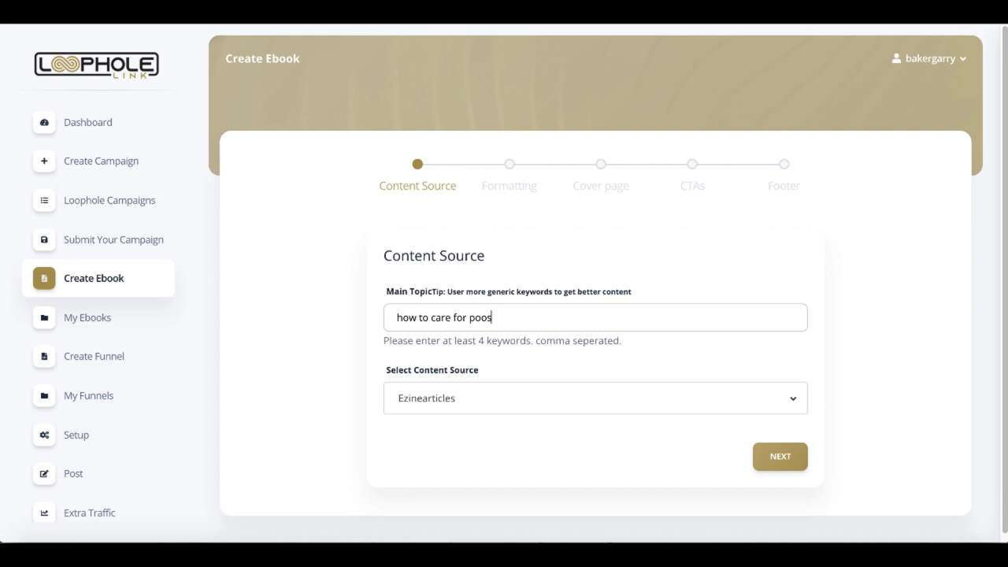
{"action": "type", "text": "les,"}
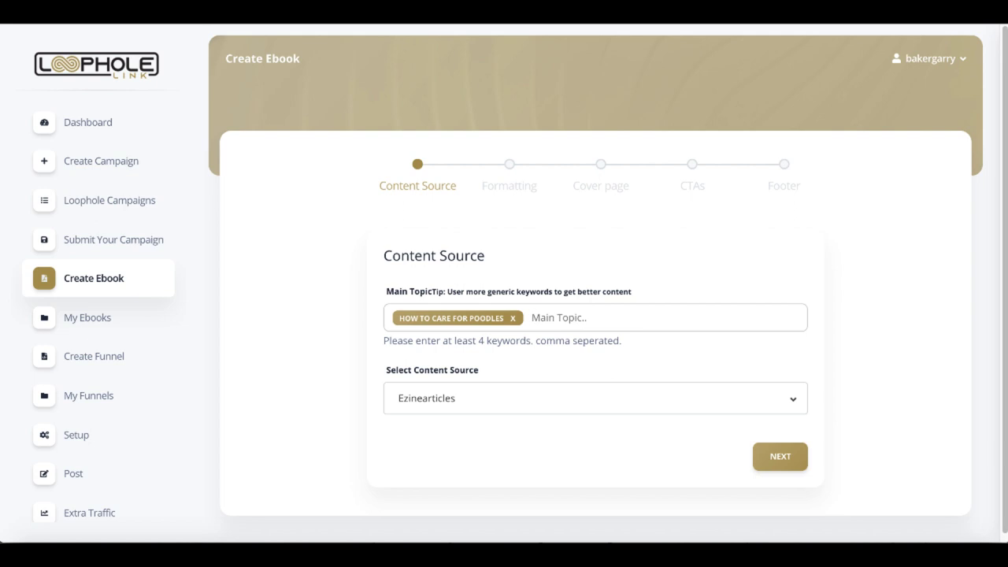
{"action": "type", "text": "best p"}
{"action": "type", "text": "oodle breed"}
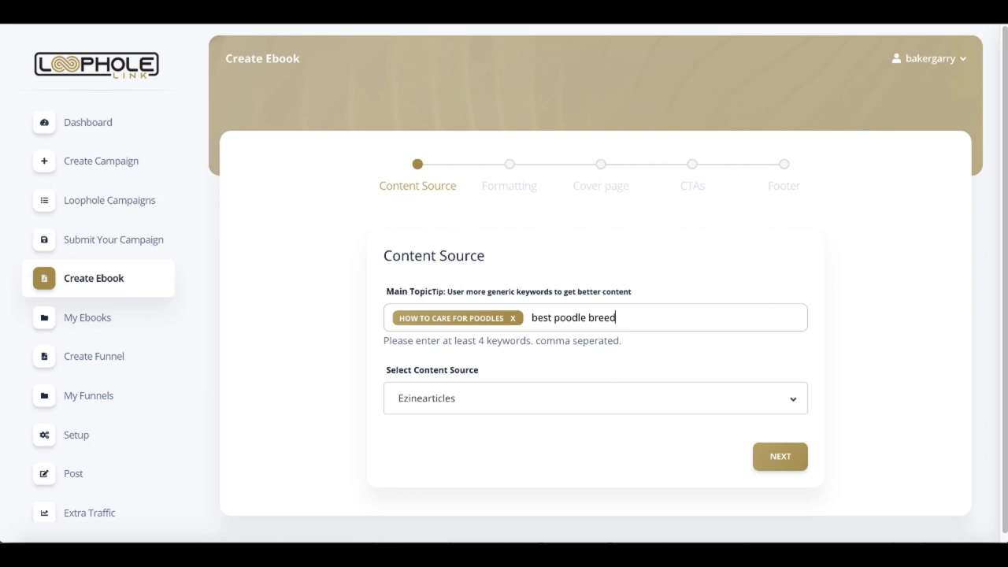
{"action": "type", "text": " for insid"}
{"action": "type", "text": "e your house"}
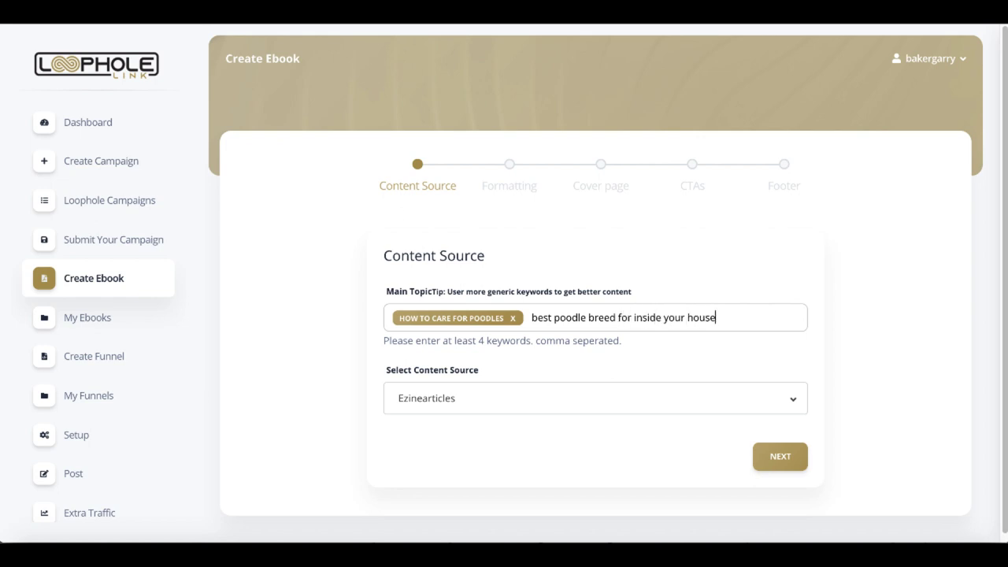
{"action": "key", "text": "Return"}
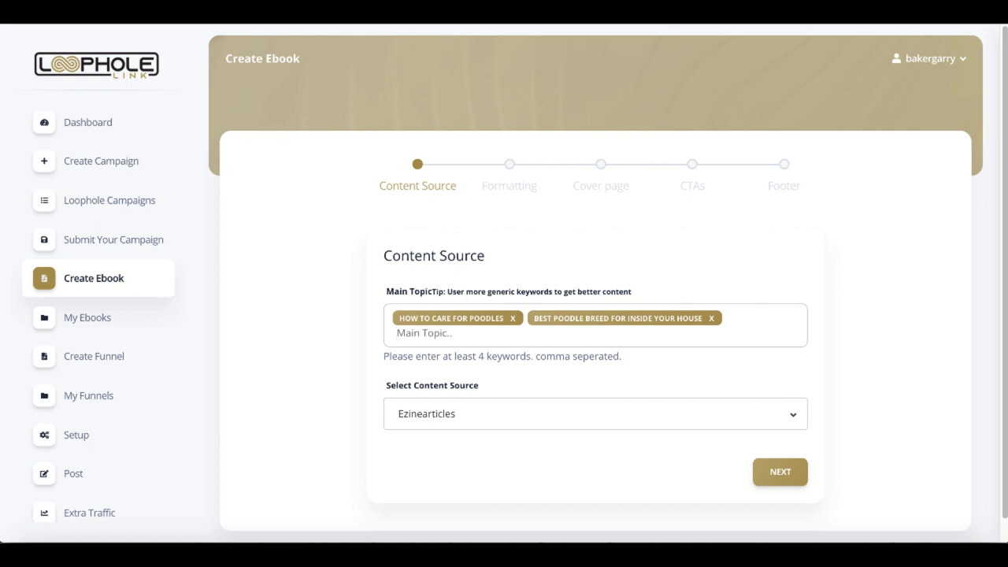
{"action": "type", "text": "best food to feed your pood"}
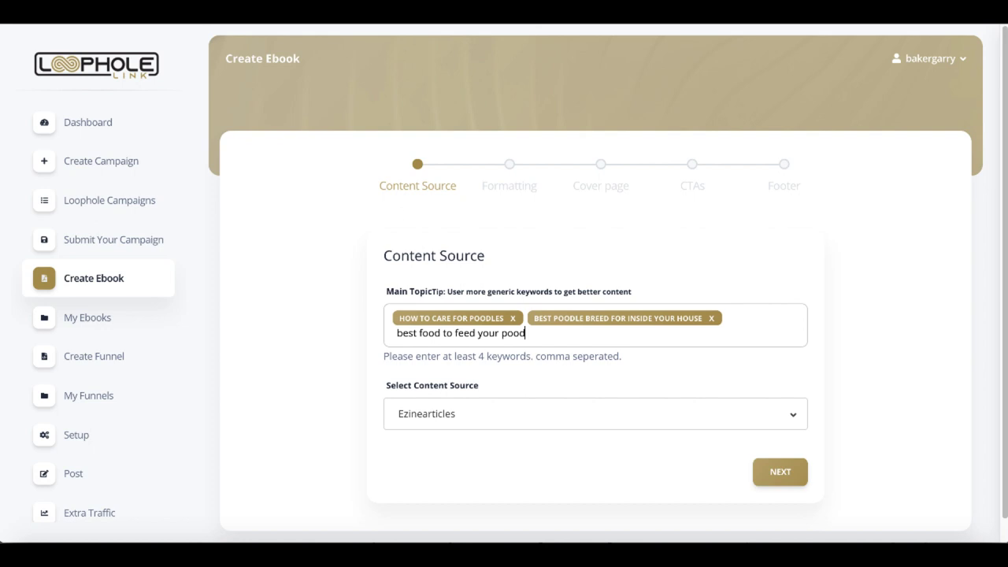
{"action": "type", "text": "le,having more than one poodle,"}
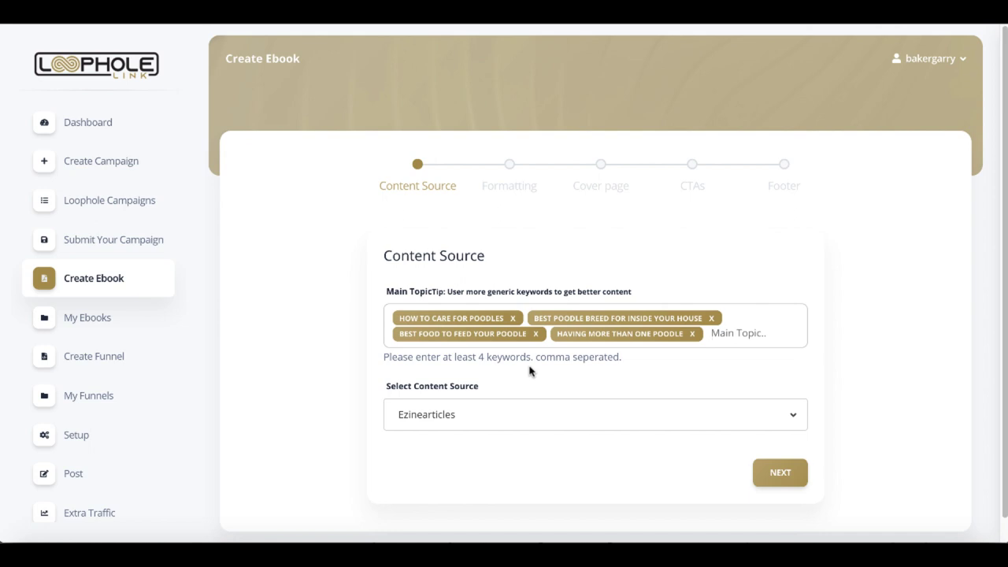
Keep Ezinearticles as the content source and advance to the Formatting step.
{"action": "left_click", "coordinate": [481, 413]}
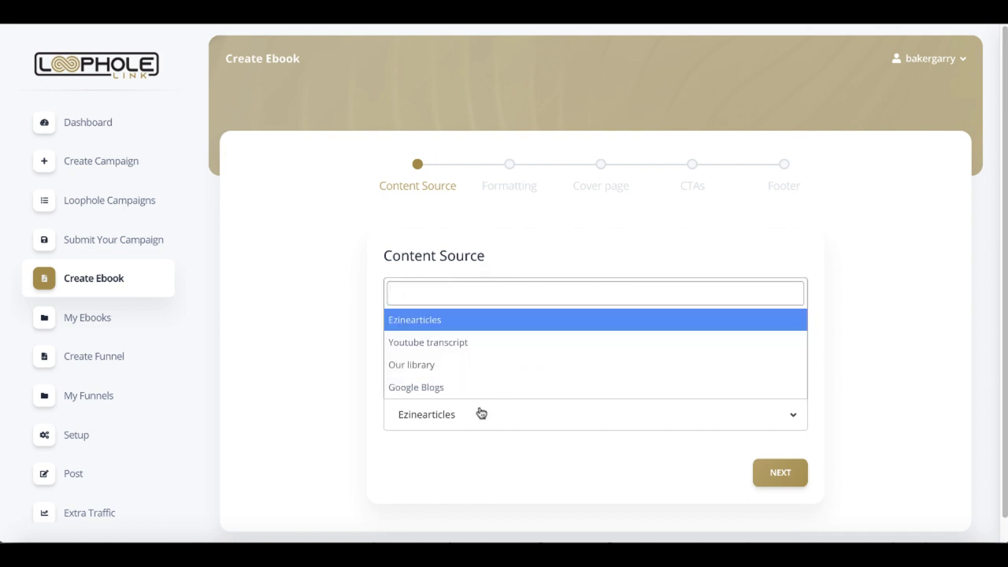
{"action": "left_click", "coordinate": [457, 320]}
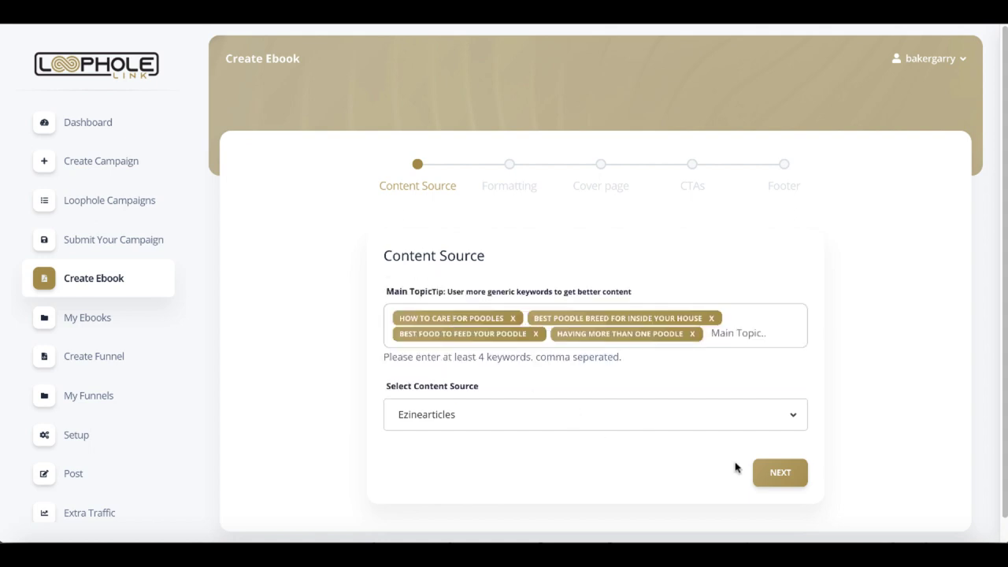
{"action": "left_click", "coordinate": [771, 477]}
Set the number of articles to 10 and move to the image tag field.
{"action": "scroll", "coordinate": [331, 354], "scroll_direction": "down", "scroll_amount": 2}
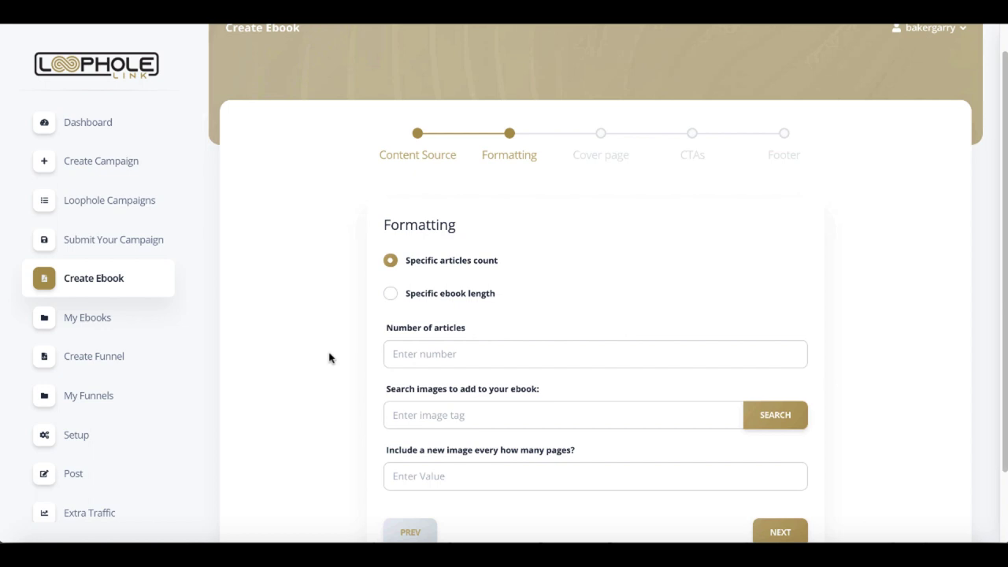
{"action": "left_click", "coordinate": [419, 285]}
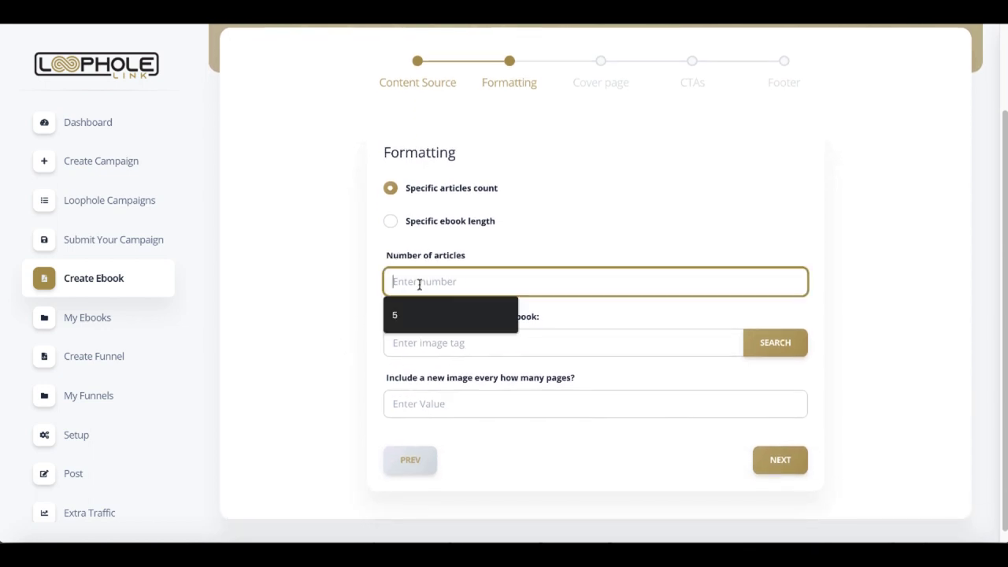
{"action": "type", "text": "10"}
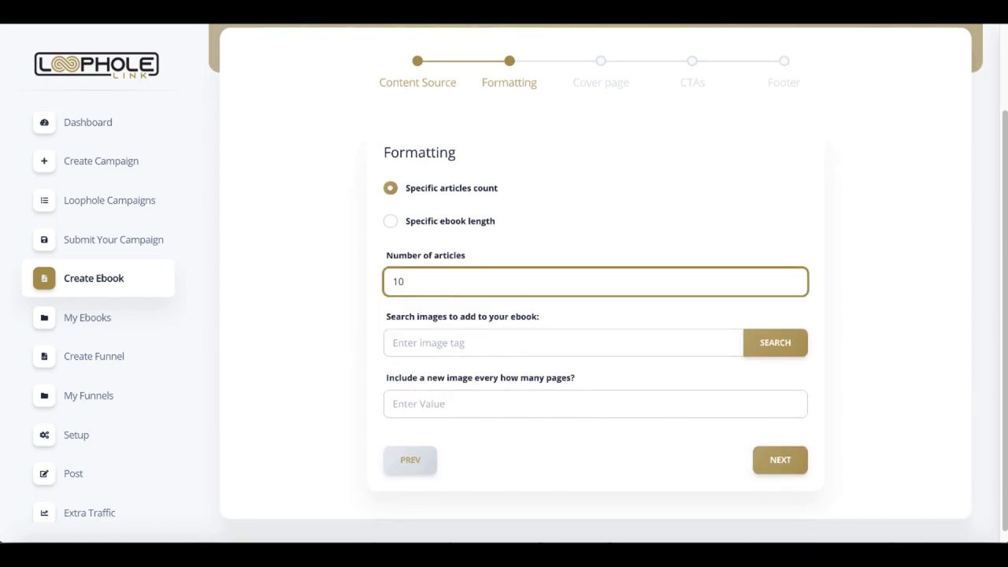
{"action": "left_click", "coordinate": [423, 349]}
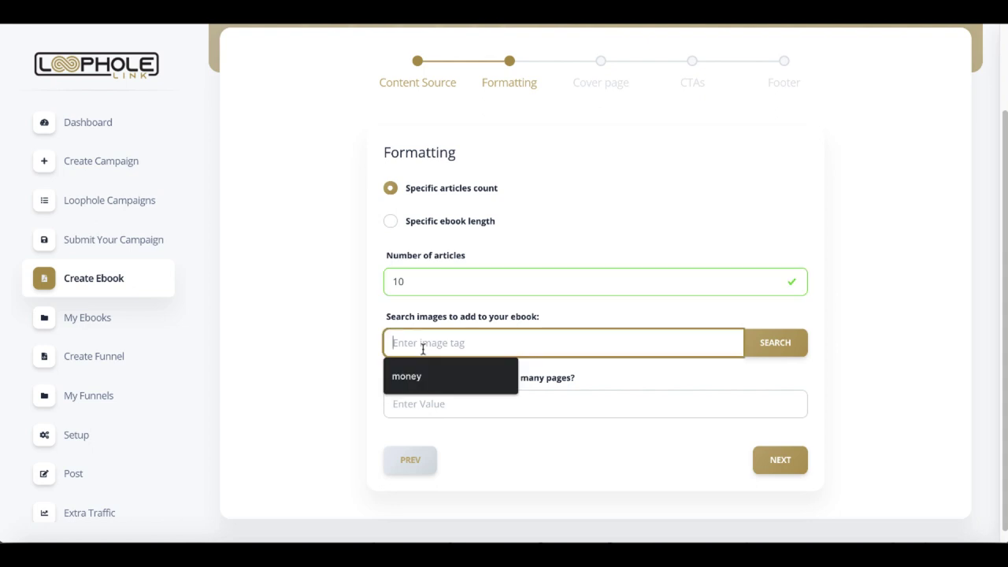
Search images for 'poodle' and select the poodle-on-grass and two-dogs photos.
{"action": "type", "text": "poodle"}
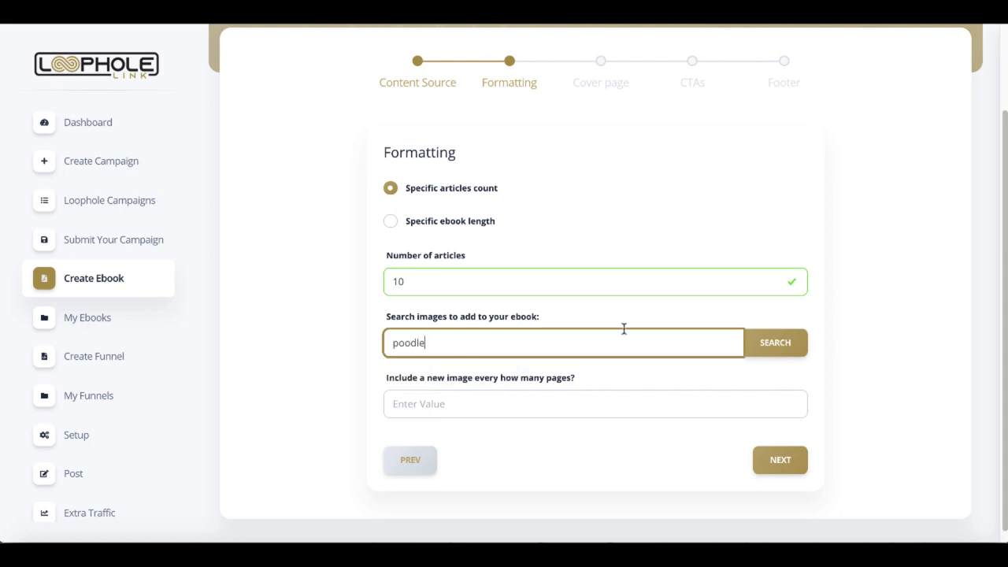
{"action": "left_click", "coordinate": [775, 342]}
{"action": "scroll", "coordinate": [775, 342], "scroll_direction": "down", "scroll_amount": 2}
{"action": "left_click", "coordinate": [405, 244]}
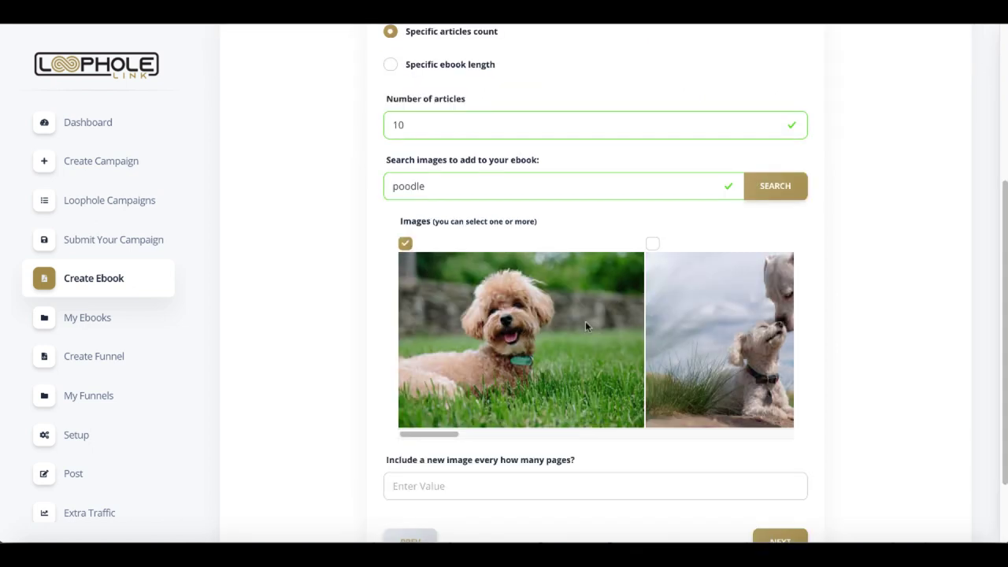
{"action": "left_click", "coordinate": [652, 243]}
Browse the image gallery and select two more poodle photos, including the smiling brown poodle.
{"action": "scroll", "coordinate": [452, 271], "scroll_direction": "right", "scroll_amount": 5}
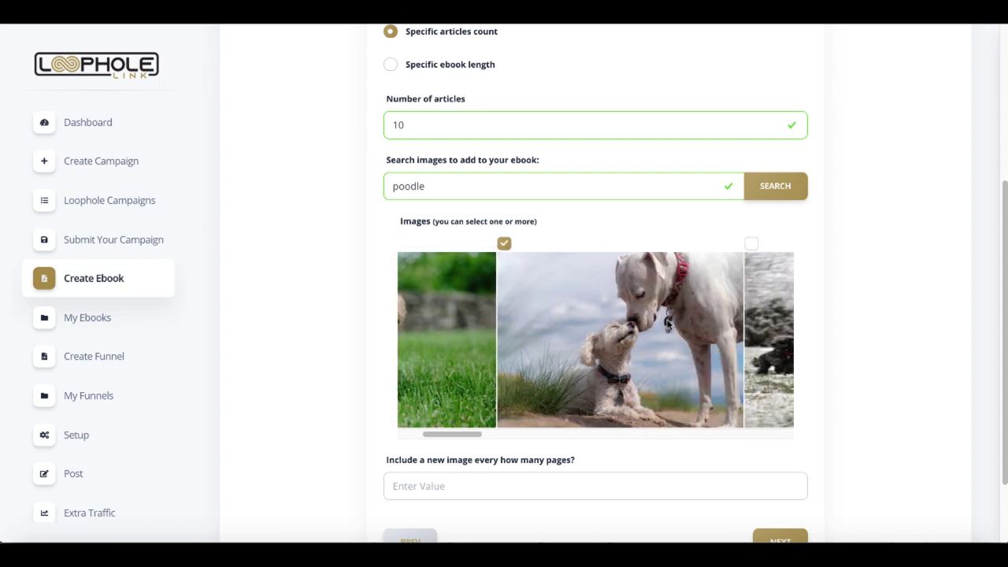
{"action": "left_click", "coordinate": [435, 244]}
{"action": "scroll", "coordinate": [508, 308], "scroll_direction": "right", "scroll_amount": 5}
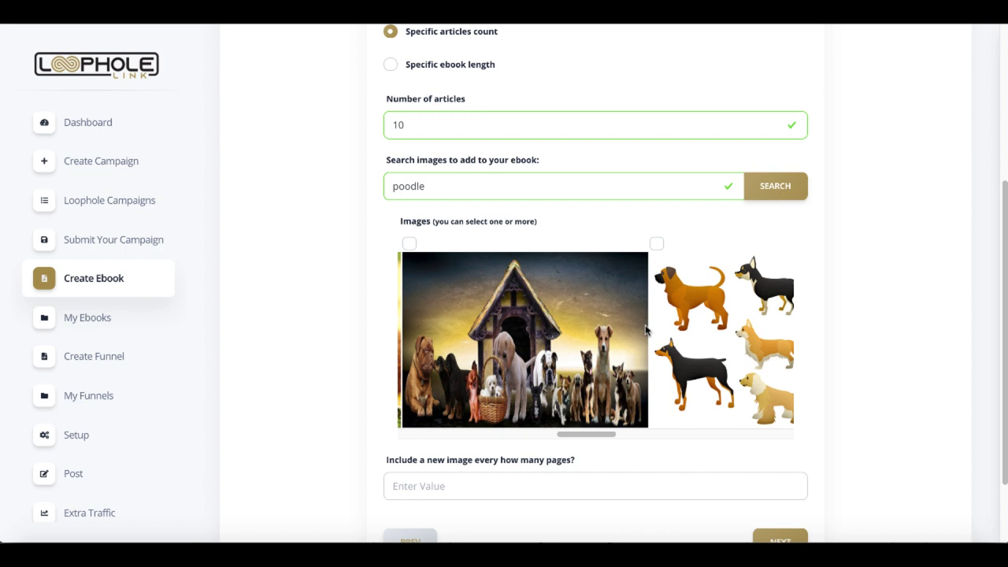
{"action": "scroll", "coordinate": [646, 331], "scroll_direction": "right", "scroll_amount": 3}
{"action": "scroll", "coordinate": [549, 385], "scroll_direction": "right", "scroll_amount": 2}
{"action": "scroll", "coordinate": [549, 384], "scroll_direction": "right", "scroll_amount": 2}
{"action": "scroll", "coordinate": [549, 385], "scroll_direction": "right", "scroll_amount": 2}
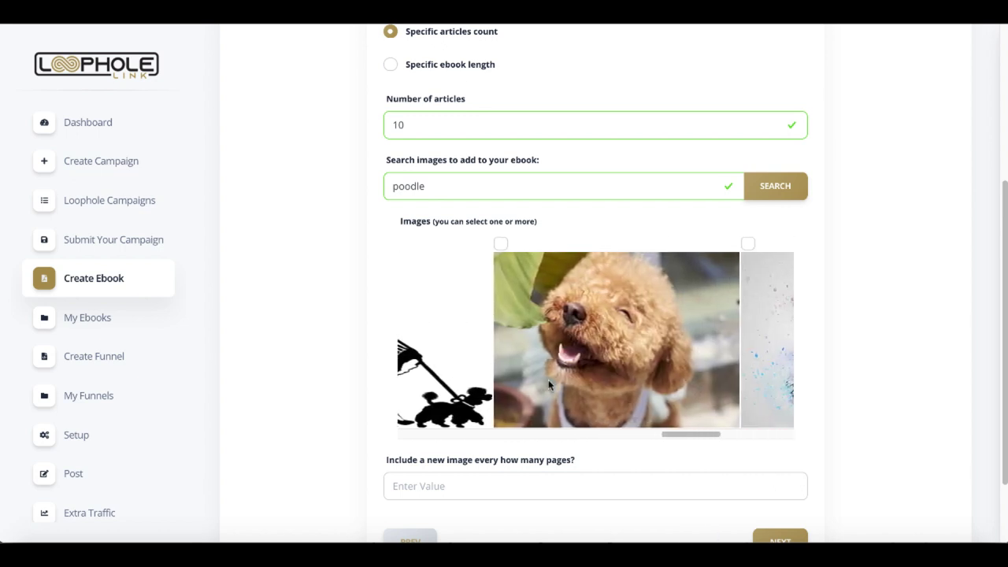
{"action": "left_click", "coordinate": [501, 243]}
{"action": "scroll", "coordinate": [551, 315], "scroll_direction": "right", "scroll_amount": 2}
{"action": "scroll", "coordinate": [568, 330], "scroll_direction": "right", "scroll_amount": 2}
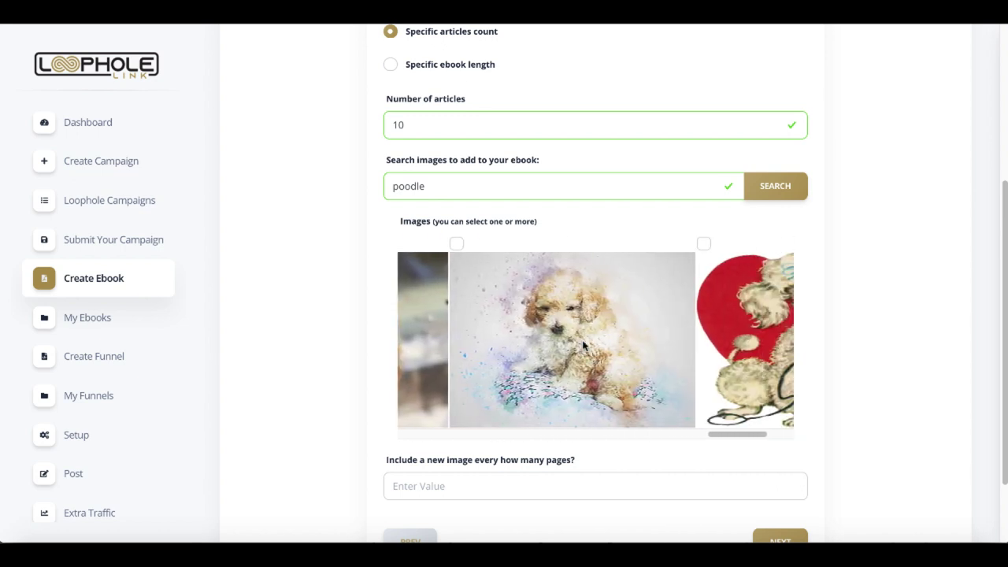
{"action": "scroll", "coordinate": [583, 345], "scroll_direction": "right", "scroll_amount": 2}
{"action": "scroll", "coordinate": [583, 345], "scroll_direction": "right", "scroll_amount": 2}
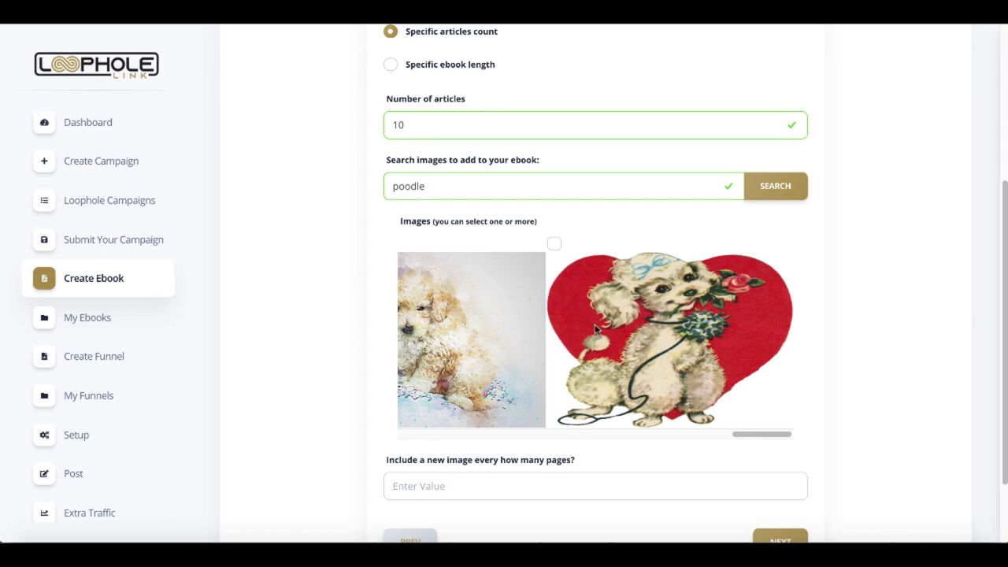
{"action": "scroll", "coordinate": [599, 350], "scroll_direction": "left", "scroll_amount": 2}
{"action": "scroll", "coordinate": [621, 372], "scroll_direction": "left", "scroll_amount": 1}
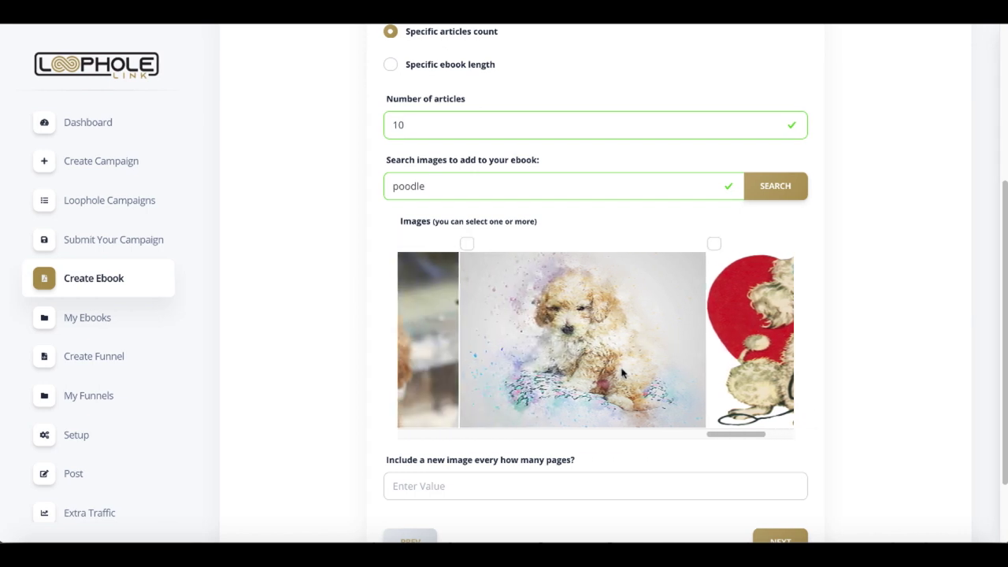
{"action": "scroll", "coordinate": [599, 335], "scroll_direction": "left", "scroll_amount": 1}
{"action": "scroll", "coordinate": [599, 335], "scroll_direction": "left", "scroll_amount": 3}
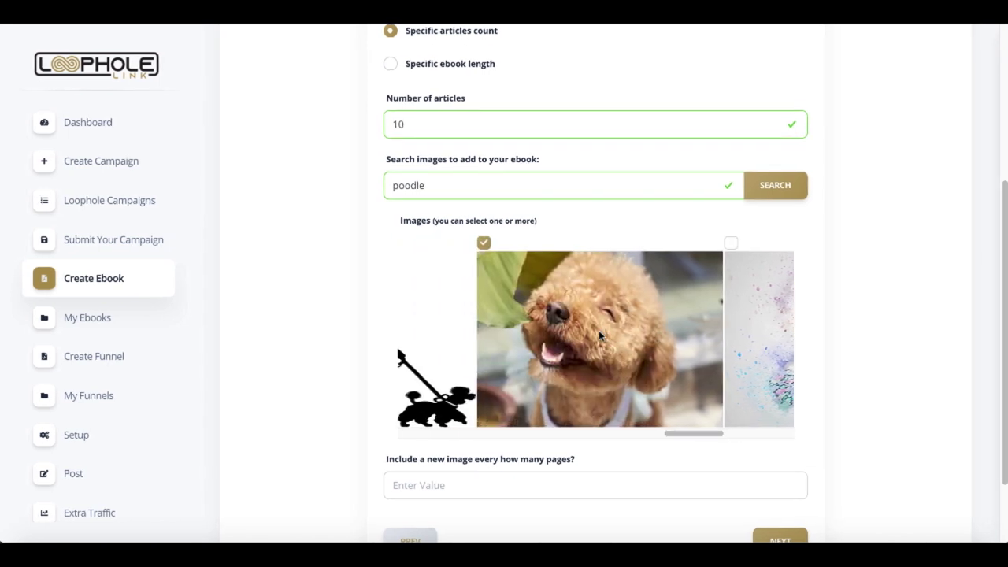
{"action": "scroll", "coordinate": [634, 323], "scroll_direction": "left", "scroll_amount": 3}
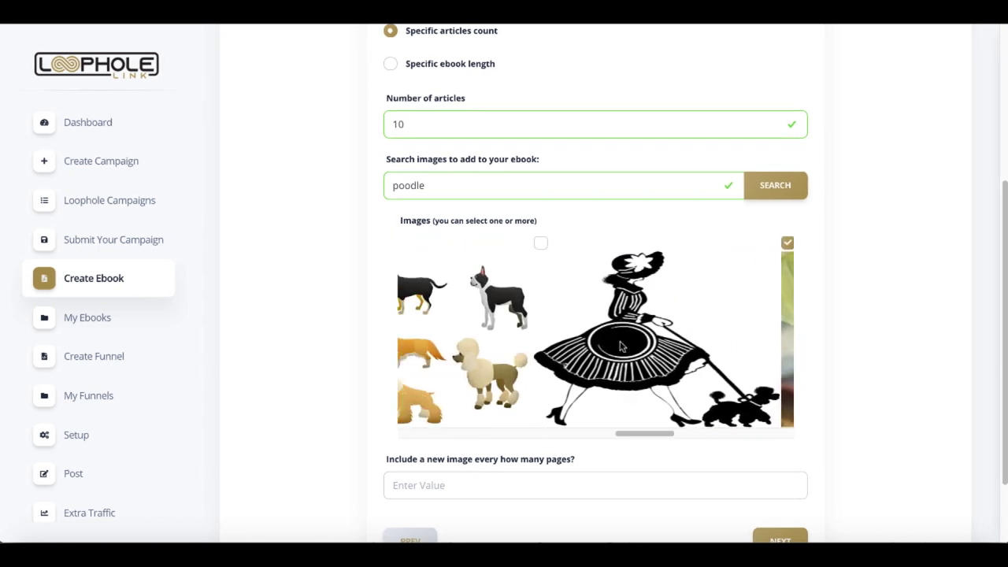
{"action": "scroll", "coordinate": [622, 347], "scroll_direction": "left", "scroll_amount": 2}
{"action": "scroll", "coordinate": [622, 347], "scroll_direction": "left", "scroll_amount": 2}
{"action": "scroll", "coordinate": [622, 346], "scroll_direction": "left", "scroll_amount": 1}
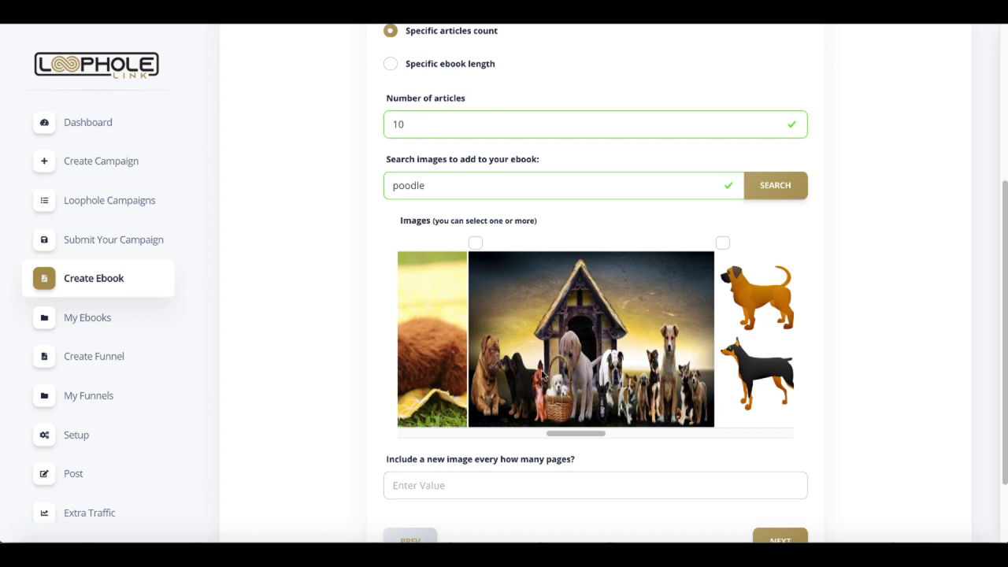
{"action": "scroll", "coordinate": [541, 370], "scroll_direction": "left", "scroll_amount": 3}
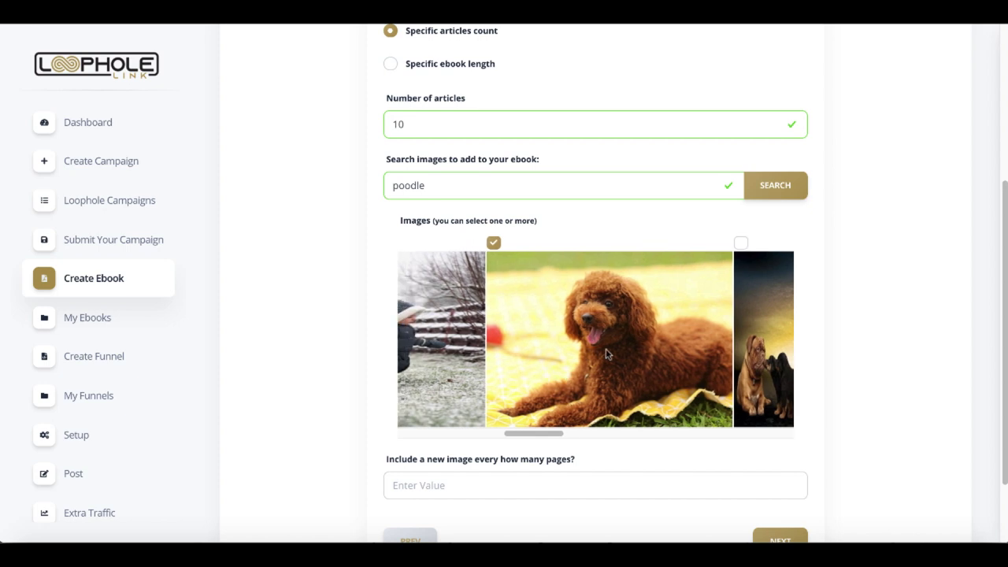
{"action": "scroll", "coordinate": [605, 354], "scroll_direction": "left", "scroll_amount": 3}
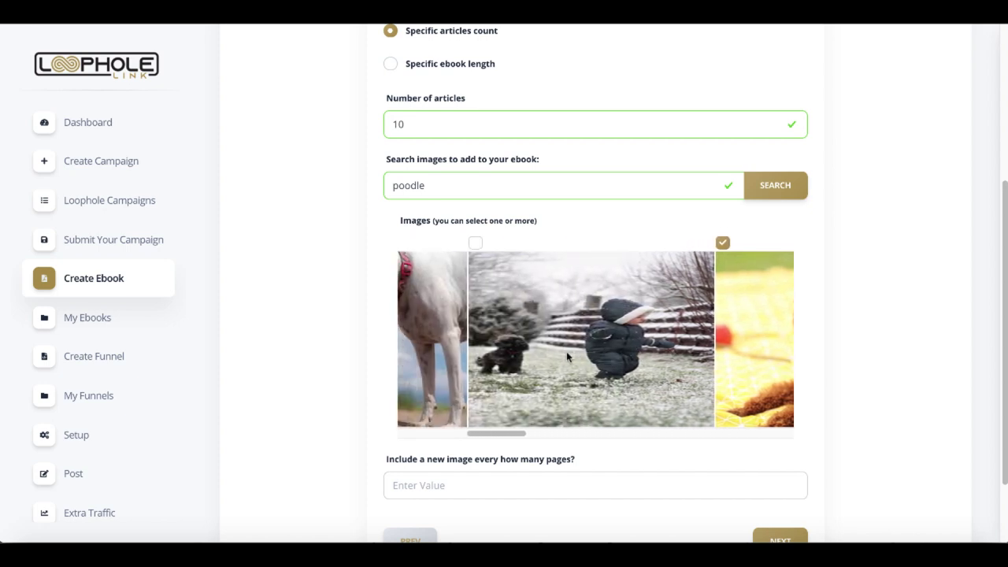
{"action": "scroll", "coordinate": [545, 351], "scroll_direction": "left", "scroll_amount": 1}
{"action": "scroll", "coordinate": [612, 340], "scroll_direction": "left", "scroll_amount": 2}
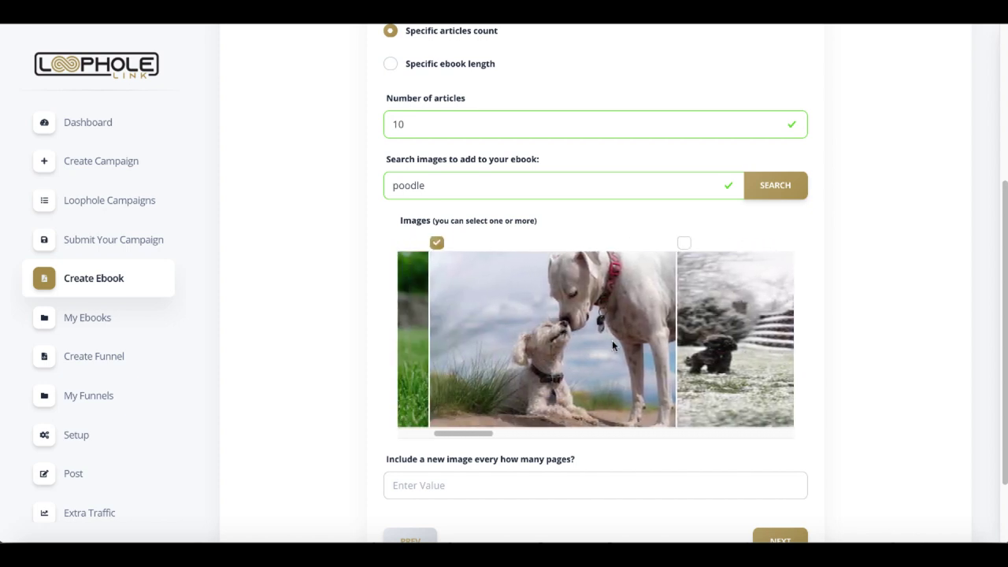
{"action": "scroll", "coordinate": [612, 341], "scroll_direction": "left", "scroll_amount": 1}
{"action": "scroll", "coordinate": [597, 342], "scroll_direction": "left", "scroll_amount": 2}
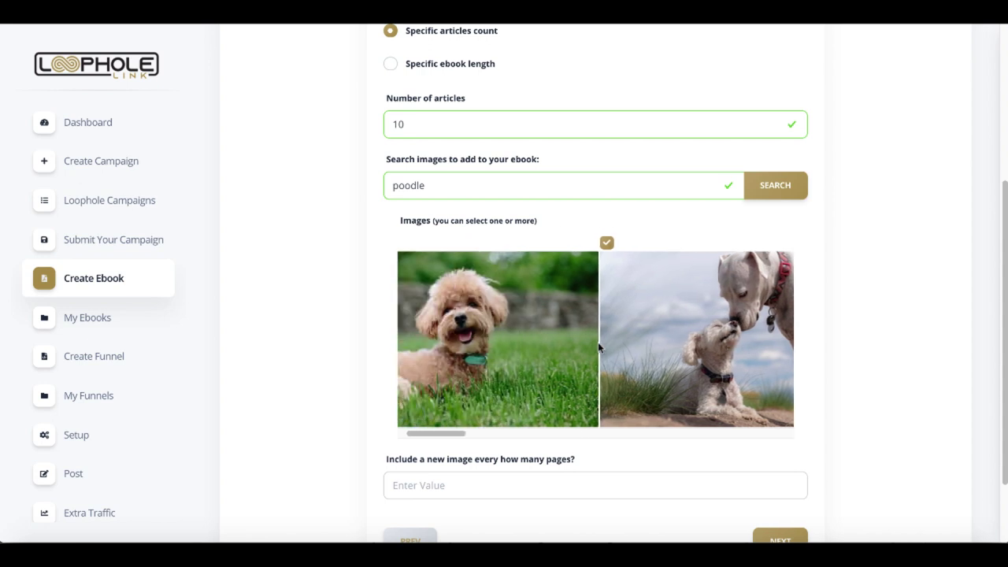
{"action": "scroll", "coordinate": [553, 333], "scroll_direction": "down", "scroll_amount": 1}
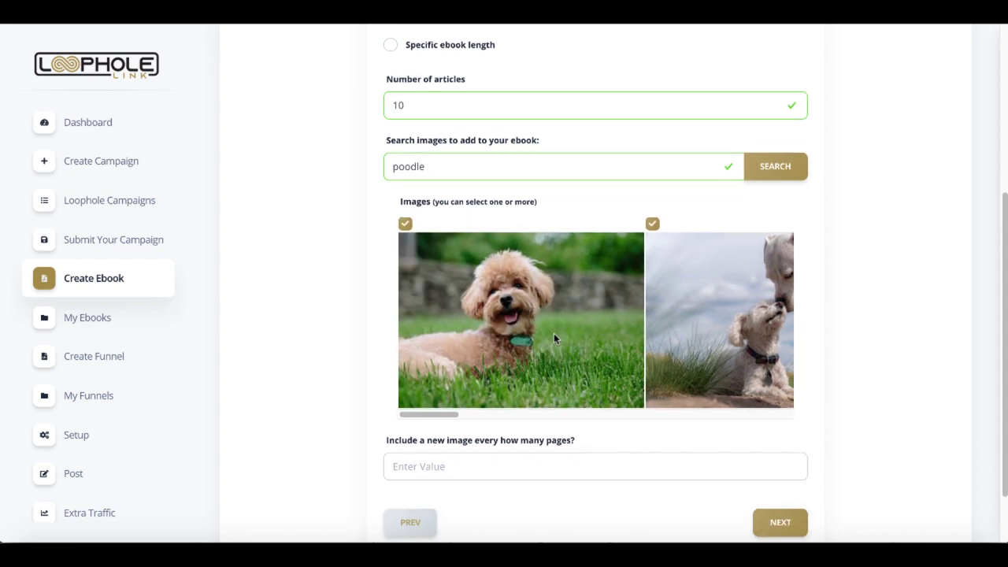
Set a new image every 2 pages and continue to the Cover page step.
{"action": "left_click", "coordinate": [438, 466]}
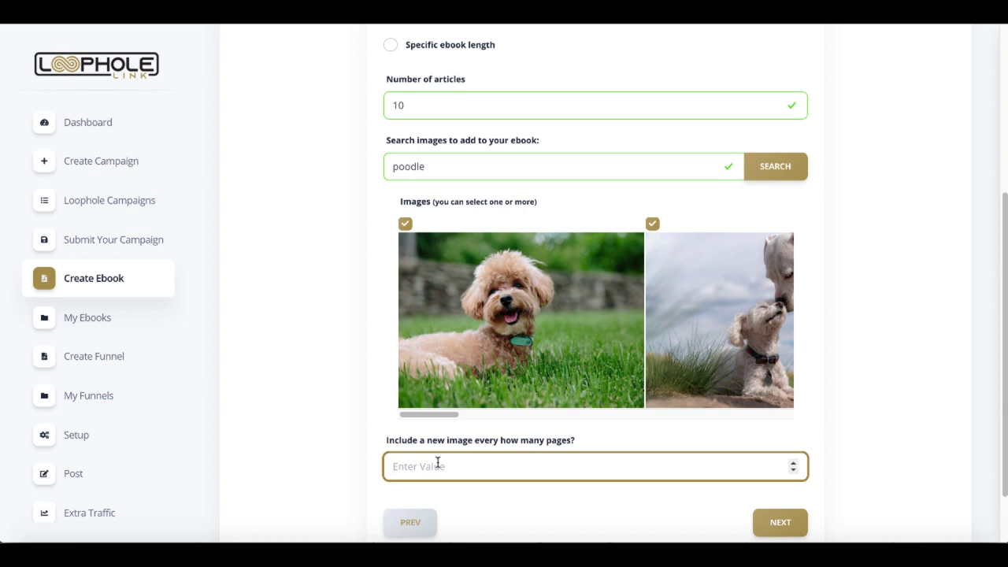
{"action": "type", "text": "2"}
{"action": "left_click", "coordinate": [767, 521]}
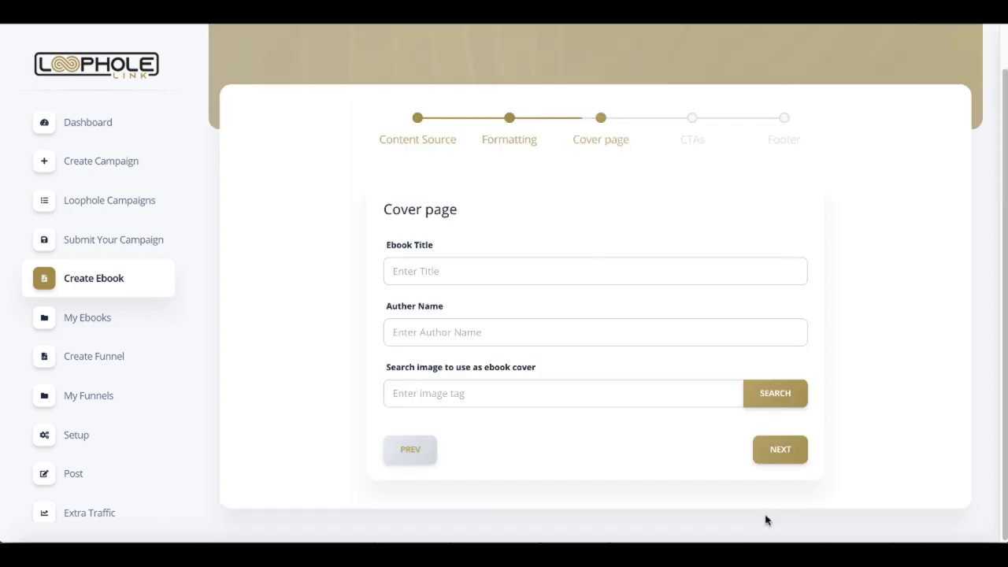
Enter title 'All About Poodles', author 'GLB', and cover image search term 'poodles'.
{"action": "left_click", "coordinate": [441, 271]}
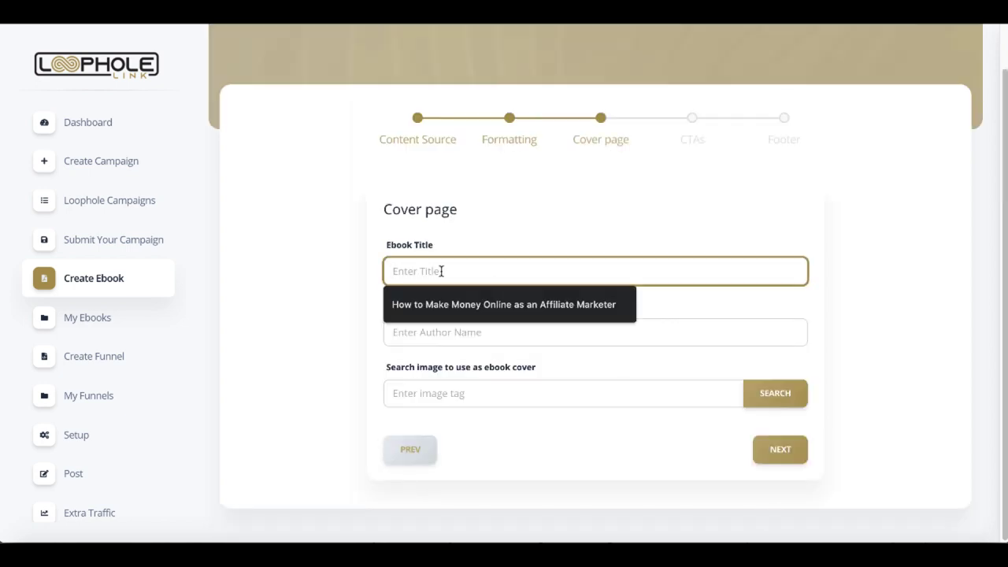
{"action": "type", "text": "All About Poodles"}
{"action": "left_click", "coordinate": [433, 332]}
{"action": "type", "text": "GLB"}
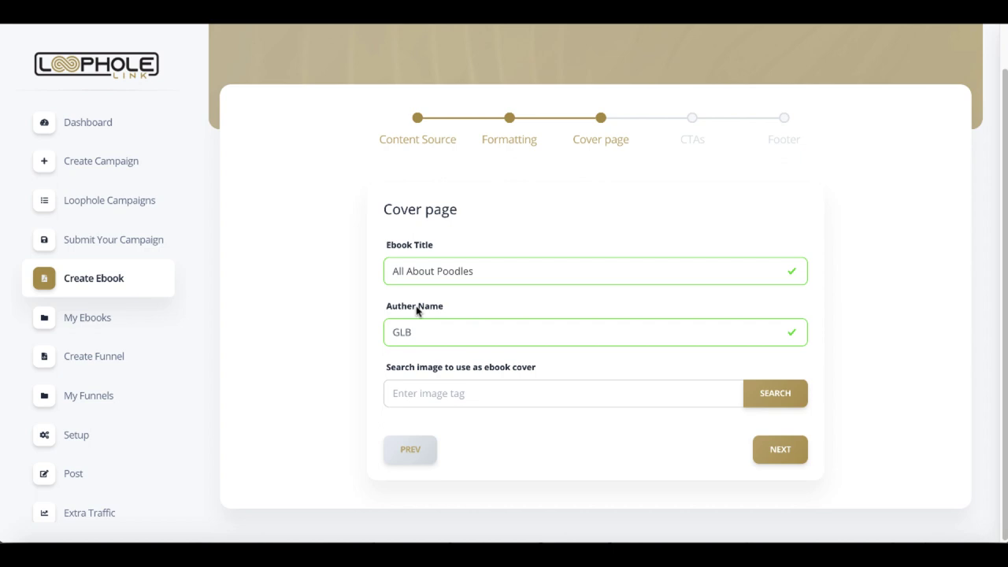
{"action": "left_click", "coordinate": [438, 389]}
{"action": "type", "text": "poodles"}
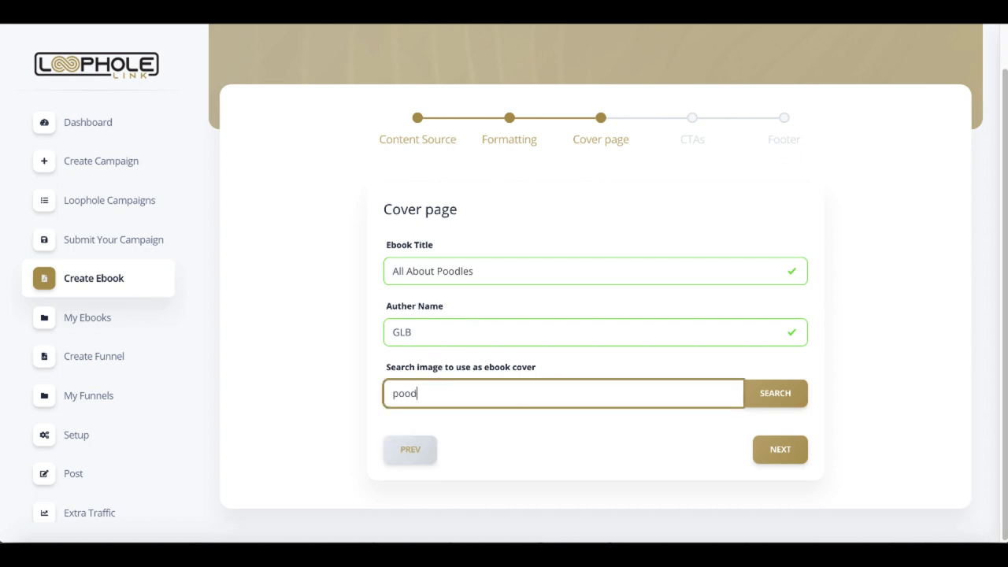
Search for poodle cover images and browse the image carousel.
{"action": "left_click", "coordinate": [760, 401]}
{"action": "scroll", "coordinate": [658, 415], "scroll_direction": "down", "scroll_amount": 3}
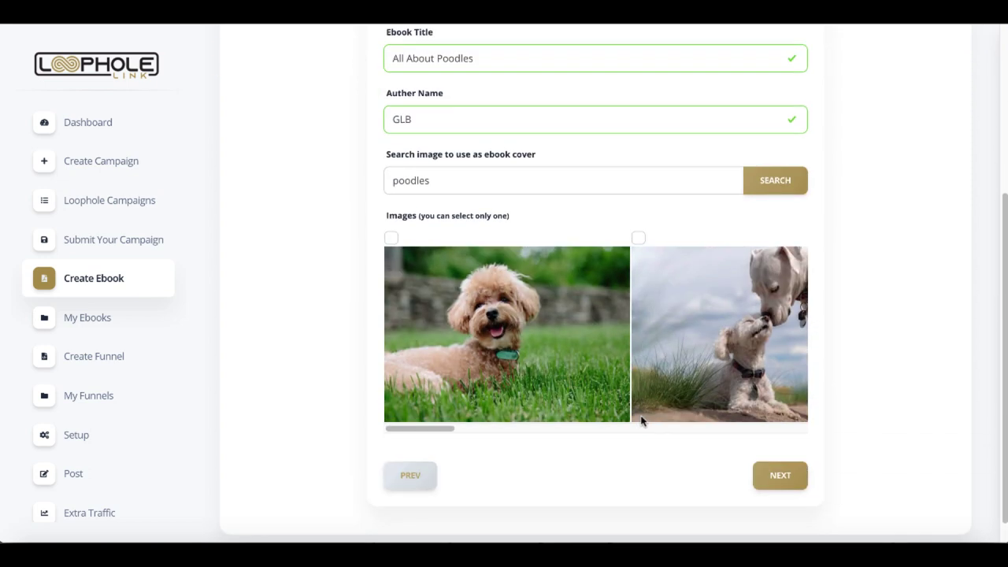
{"action": "scroll", "coordinate": [642, 410], "scroll_direction": "right", "scroll_amount": 3}
{"action": "scroll", "coordinate": [658, 382], "scroll_direction": "right", "scroll_amount": 3}
{"action": "scroll", "coordinate": [659, 375], "scroll_direction": "right", "scroll_amount": 2}
{"action": "scroll", "coordinate": [659, 375], "scroll_direction": "right", "scroll_amount": 1}
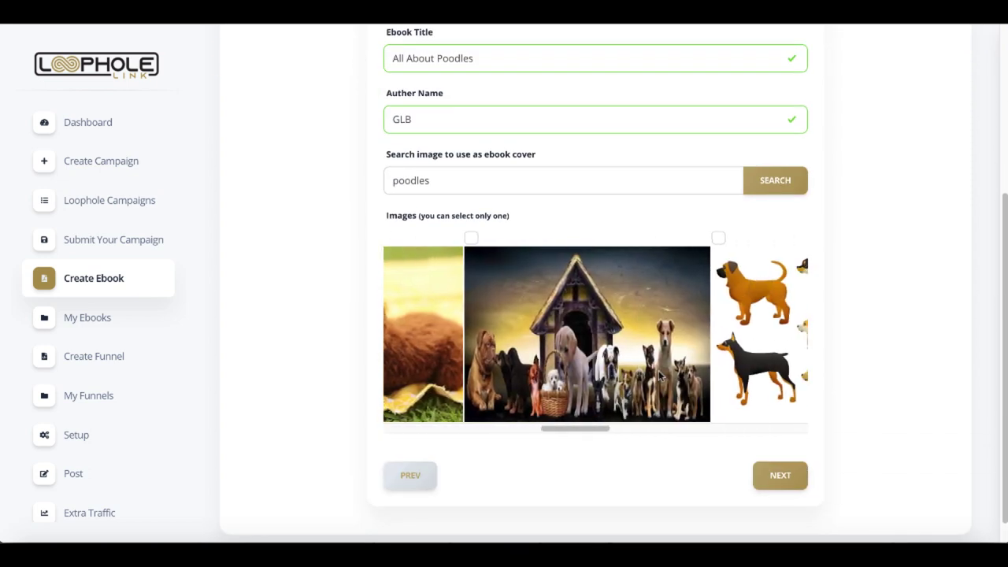
{"action": "scroll", "coordinate": [659, 375], "scroll_direction": "right", "scroll_amount": 2}
{"action": "scroll", "coordinate": [659, 375], "scroll_direction": "right", "scroll_amount": 2}
{"action": "scroll", "coordinate": [660, 375], "scroll_direction": "right", "scroll_amount": 2}
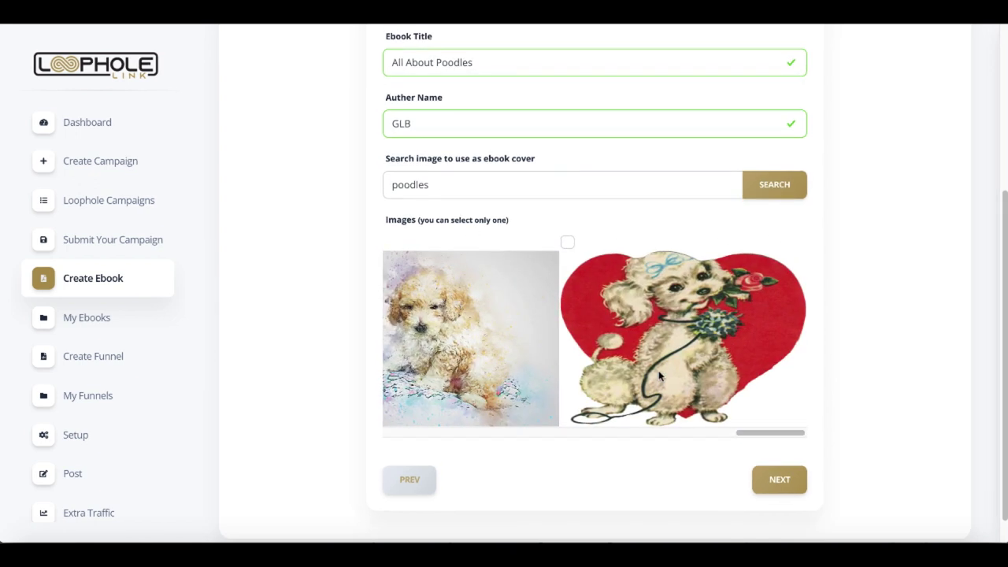
{"action": "scroll", "coordinate": [660, 375], "scroll_direction": "up", "scroll_amount": 1}
{"action": "scroll", "coordinate": [659, 375], "scroll_direction": "left", "scroll_amount": 3}
{"action": "scroll", "coordinate": [659, 376], "scroll_direction": "left", "scroll_amount": 2}
{"action": "scroll", "coordinate": [659, 376], "scroll_direction": "left", "scroll_amount": 1}
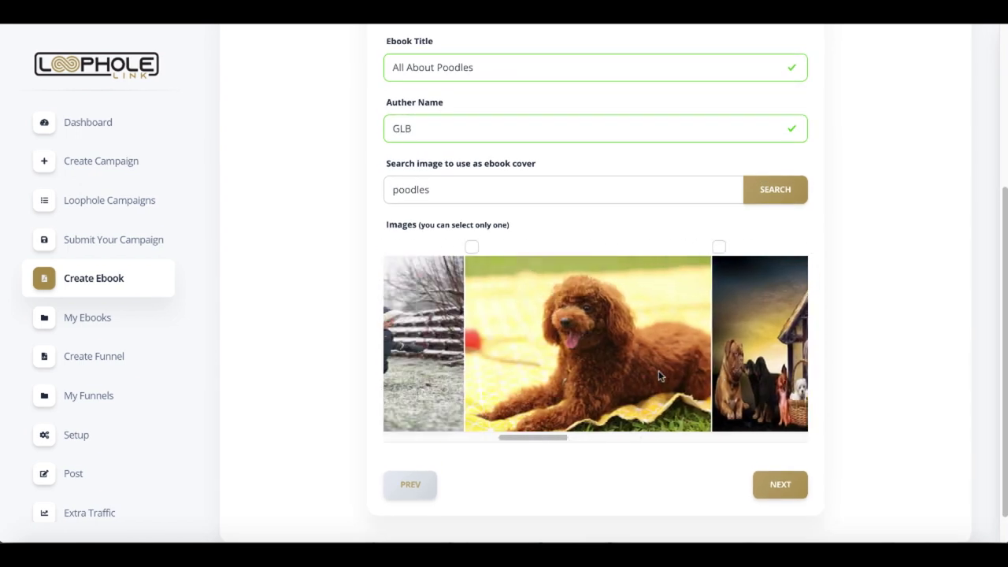
{"action": "scroll", "coordinate": [659, 377], "scroll_direction": "left", "scroll_amount": 1}
{"action": "scroll", "coordinate": [659, 377], "scroll_direction": "left", "scroll_amount": 1}
{"action": "scroll", "coordinate": [659, 375], "scroll_direction": "left", "scroll_amount": 2}
{"action": "scroll", "coordinate": [659, 375], "scroll_direction": "left", "scroll_amount": 1}
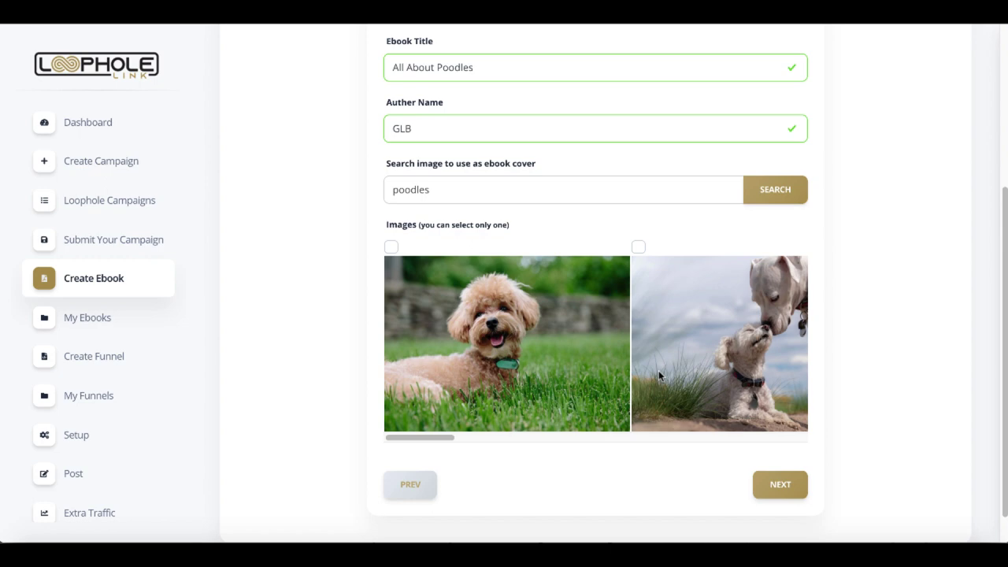
{"action": "scroll", "coordinate": [659, 375], "scroll_direction": "right", "scroll_amount": 3}
{"action": "scroll", "coordinate": [660, 375], "scroll_direction": "right", "scroll_amount": 2}
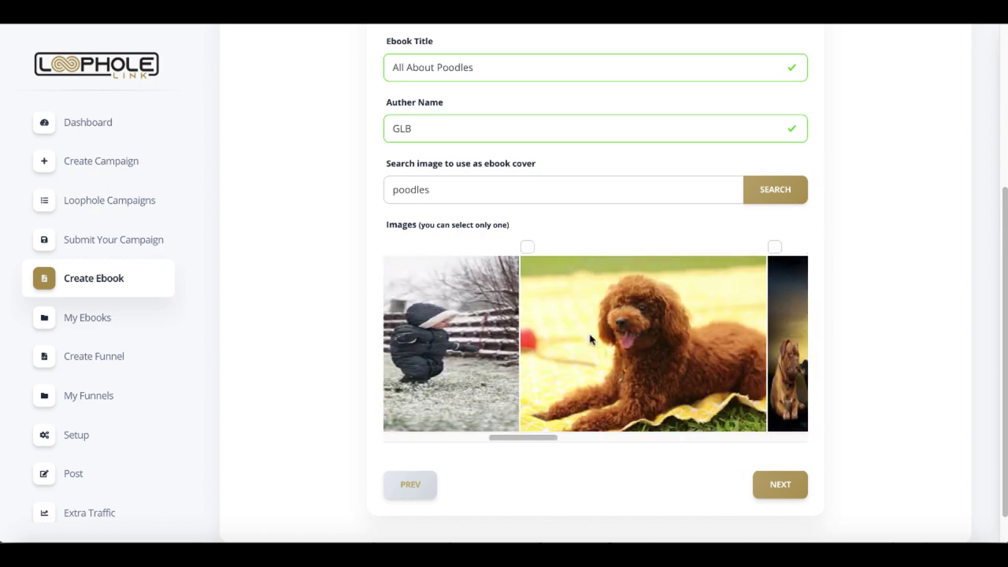
Pick the brown poodle lying on a blanket as the cover and continue to CTAs.
{"action": "left_click", "coordinate": [528, 247]}
{"action": "scroll", "coordinate": [562, 318], "scroll_direction": "down", "scroll_amount": 1}
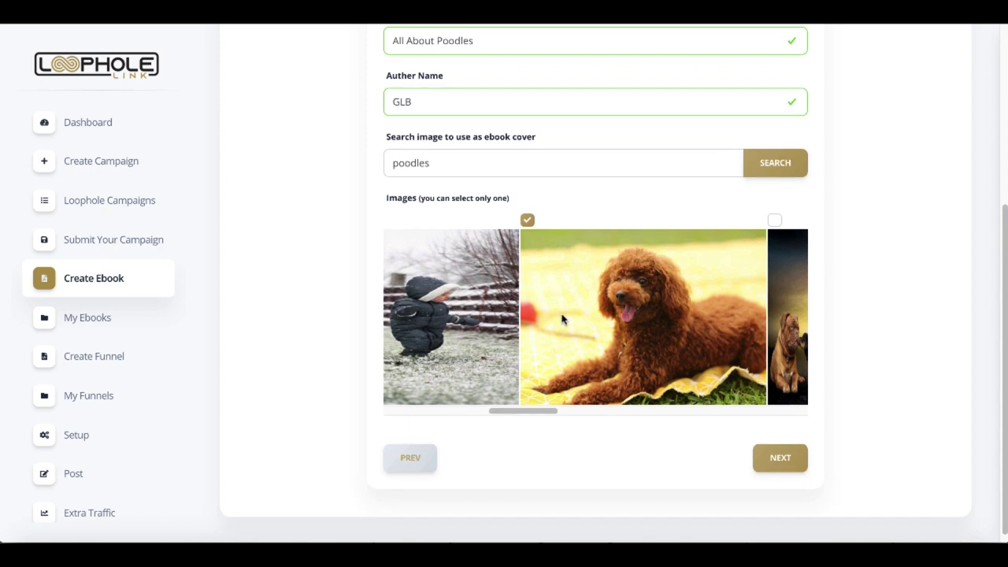
{"action": "scroll", "coordinate": [563, 318], "scroll_direction": "left", "scroll_amount": 2}
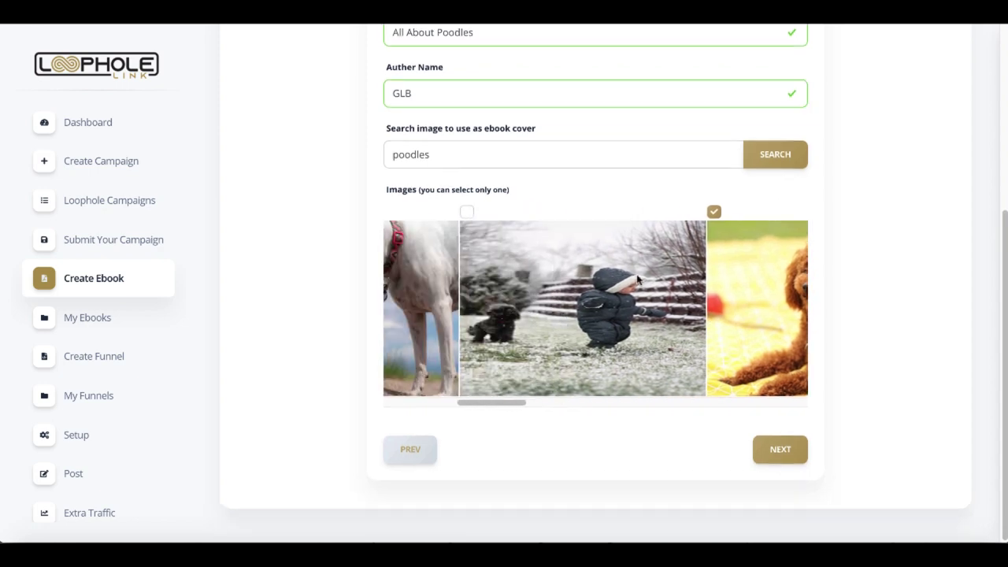
{"action": "scroll", "coordinate": [727, 281], "scroll_direction": "right", "scroll_amount": 2}
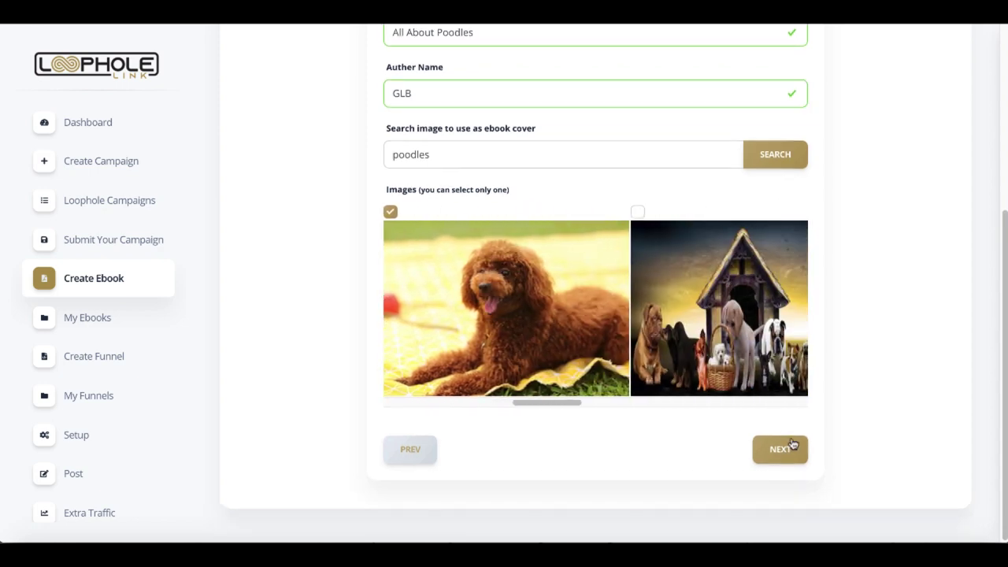
{"action": "left_click", "coordinate": [781, 450]}
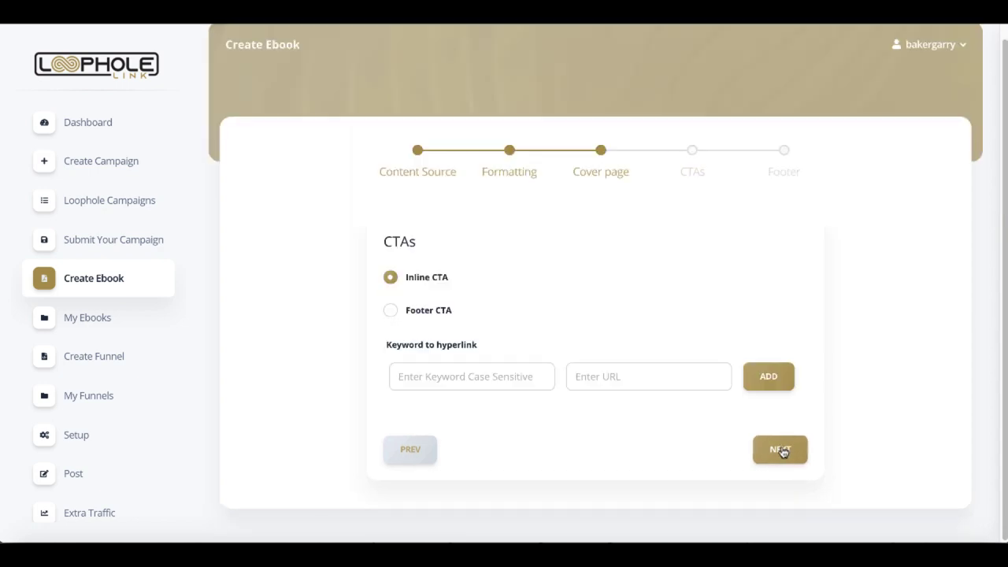
{"action": "left_click", "coordinate": [392, 311]}
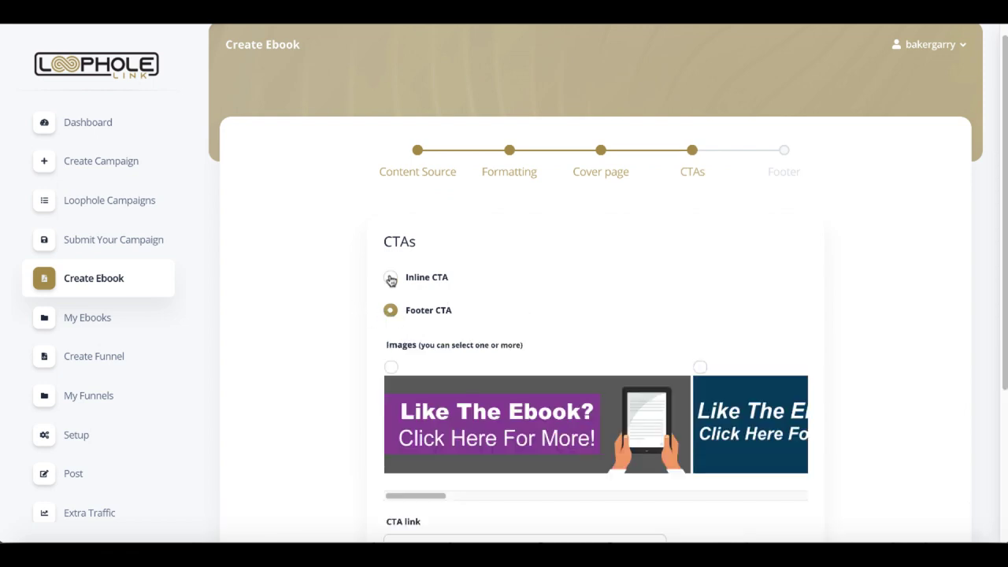
{"action": "left_click", "coordinate": [391, 278]}
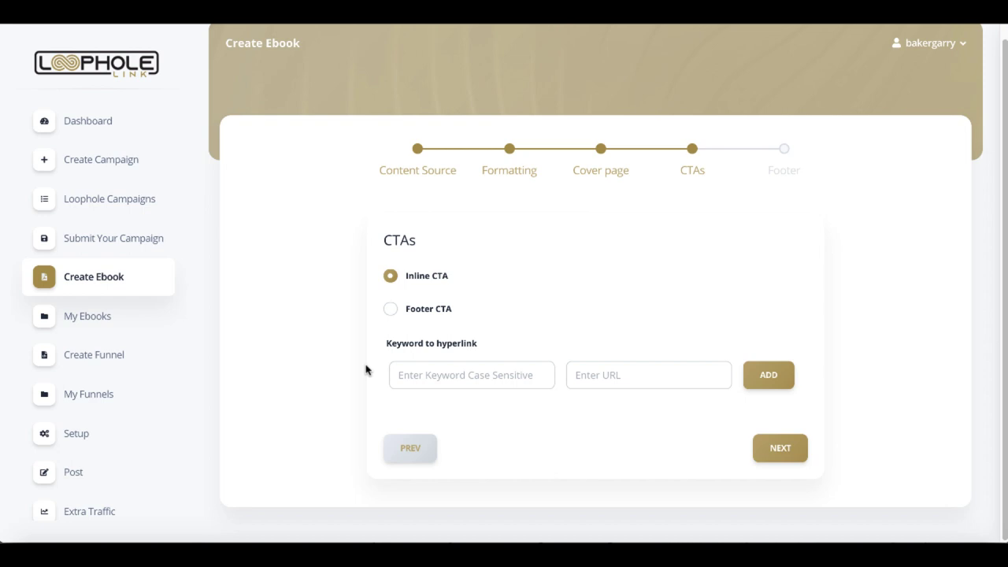
{"action": "left_click", "coordinate": [416, 376]}
{"action": "type", "text": "poodle"}
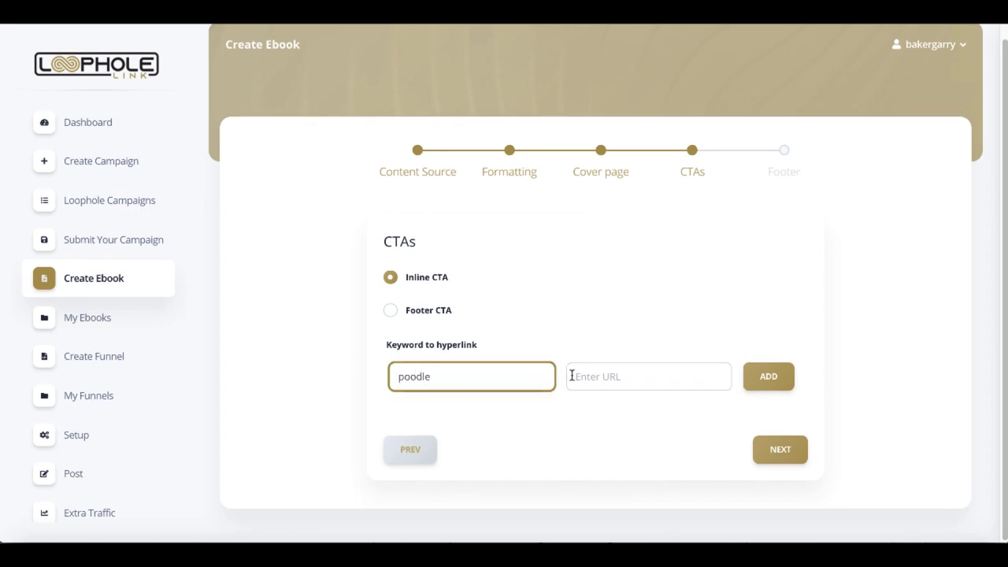
{"action": "left_click", "coordinate": [572, 376]}
{"action": "type", "text": "https://go"}
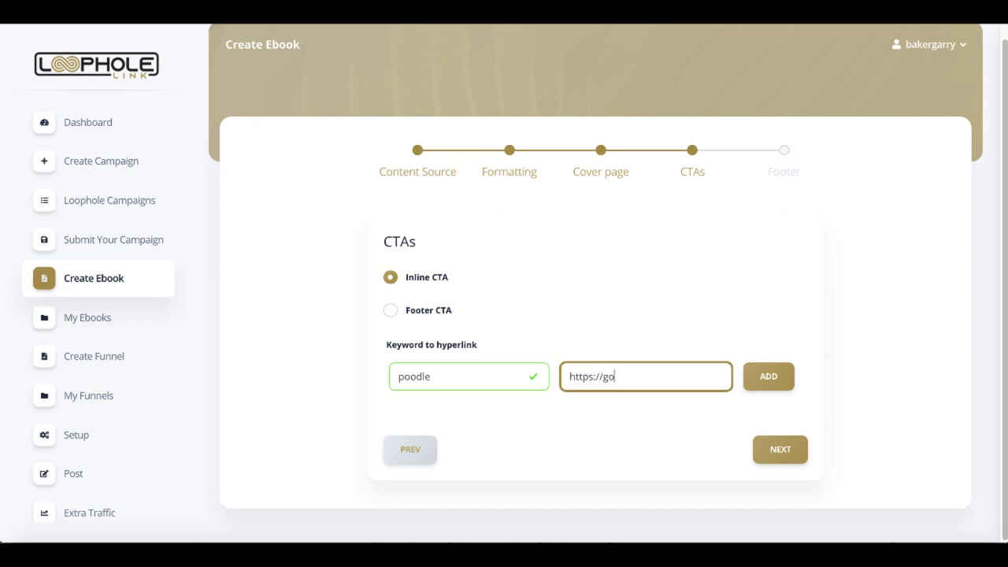
{"action": "type", "text": "gle.com"}
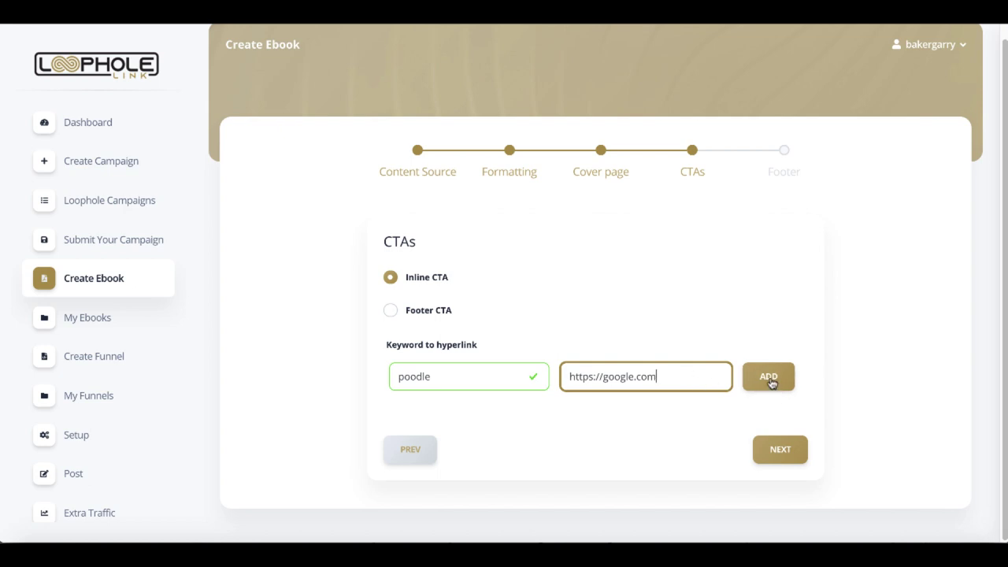
{"action": "left_click", "coordinate": [771, 383]}
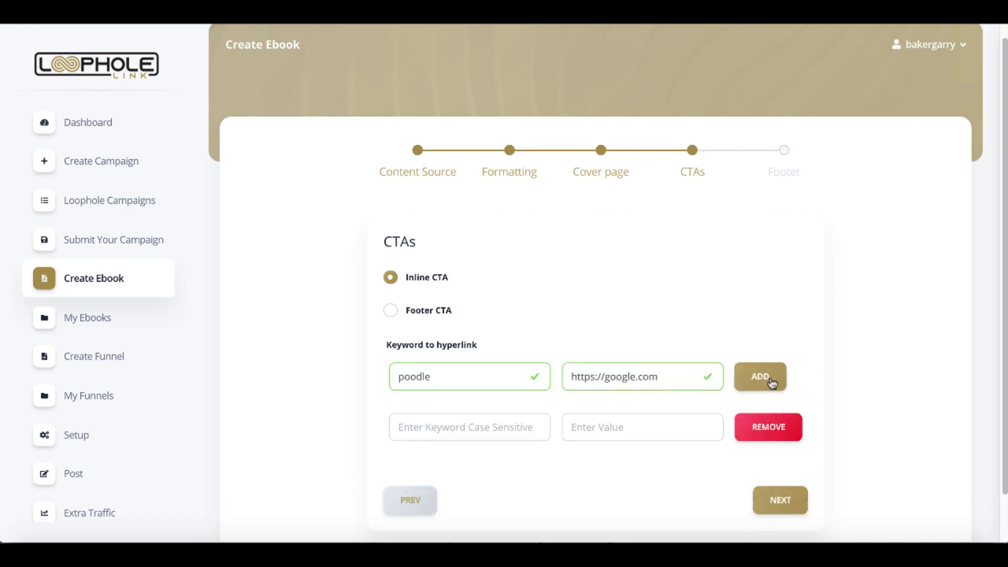
{"action": "left_click", "coordinate": [391, 310]}
{"action": "scroll", "coordinate": [420, 341], "scroll_direction": "down", "scroll_amount": 2}
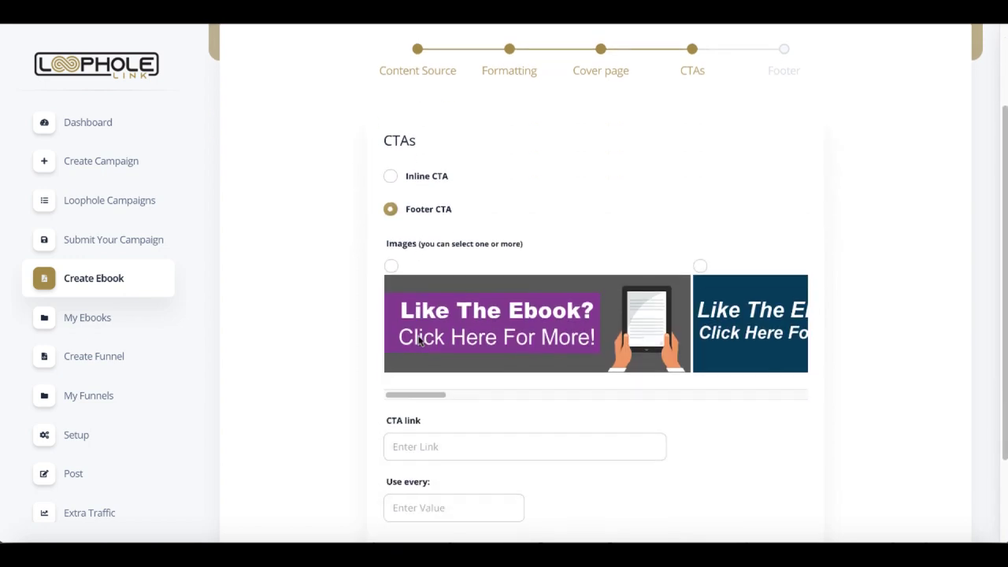
{"action": "scroll", "coordinate": [552, 329], "scroll_direction": "right", "scroll_amount": 1}
{"action": "scroll", "coordinate": [551, 330], "scroll_direction": "right", "scroll_amount": 3}
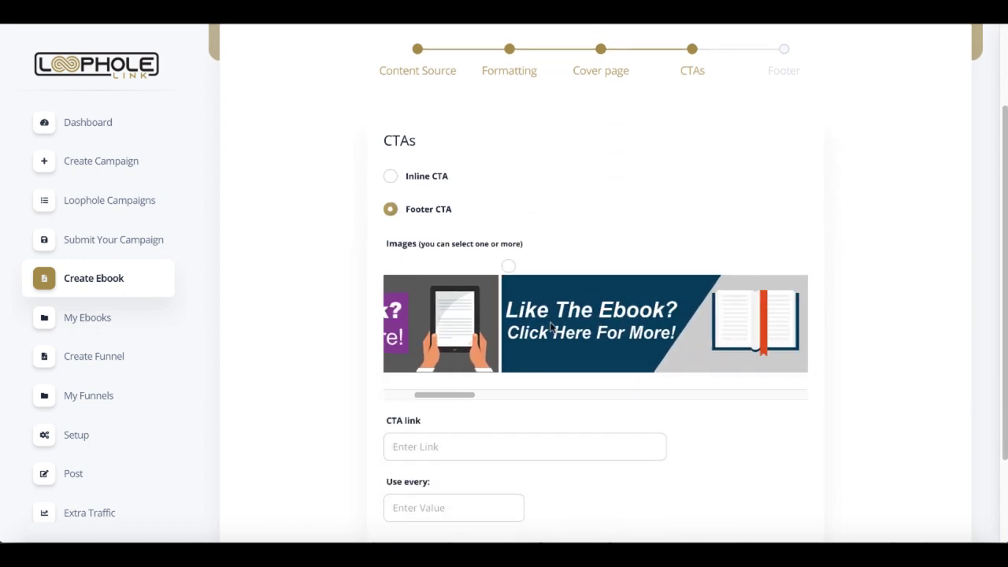
{"action": "scroll", "coordinate": [551, 329], "scroll_direction": "right", "scroll_amount": 2}
{"action": "scroll", "coordinate": [551, 329], "scroll_direction": "right", "scroll_amount": 1}
{"action": "scroll", "coordinate": [552, 330], "scroll_direction": "right", "scroll_amount": 2}
{"action": "scroll", "coordinate": [552, 329], "scroll_direction": "right", "scroll_amount": 2}
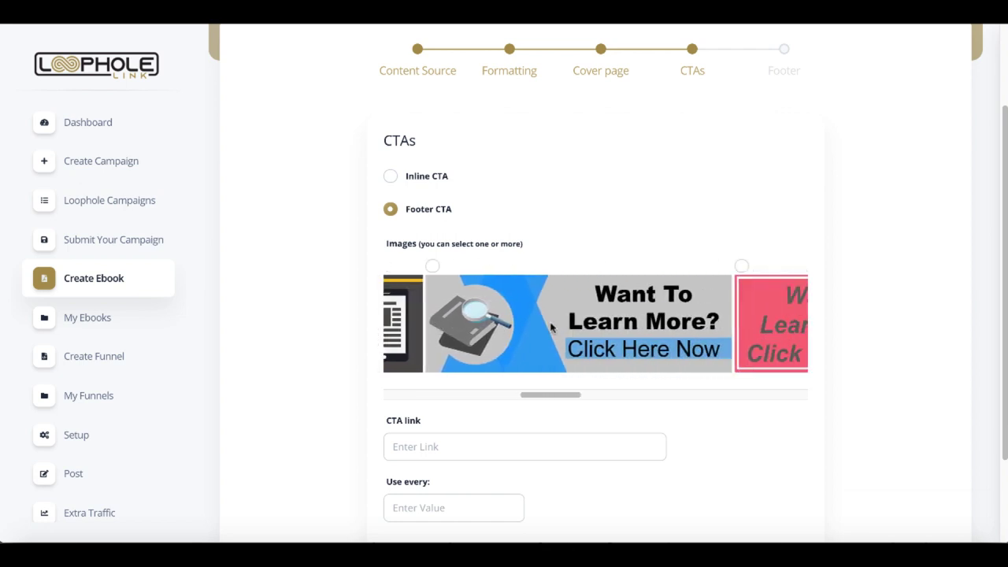
{"action": "scroll", "coordinate": [551, 329], "scroll_direction": "right", "scroll_amount": 2}
{"action": "scroll", "coordinate": [551, 330], "scroll_direction": "right", "scroll_amount": 2}
{"action": "scroll", "coordinate": [552, 329], "scroll_direction": "right", "scroll_amount": 2}
{"action": "scroll", "coordinate": [551, 330], "scroll_direction": "right", "scroll_amount": 2}
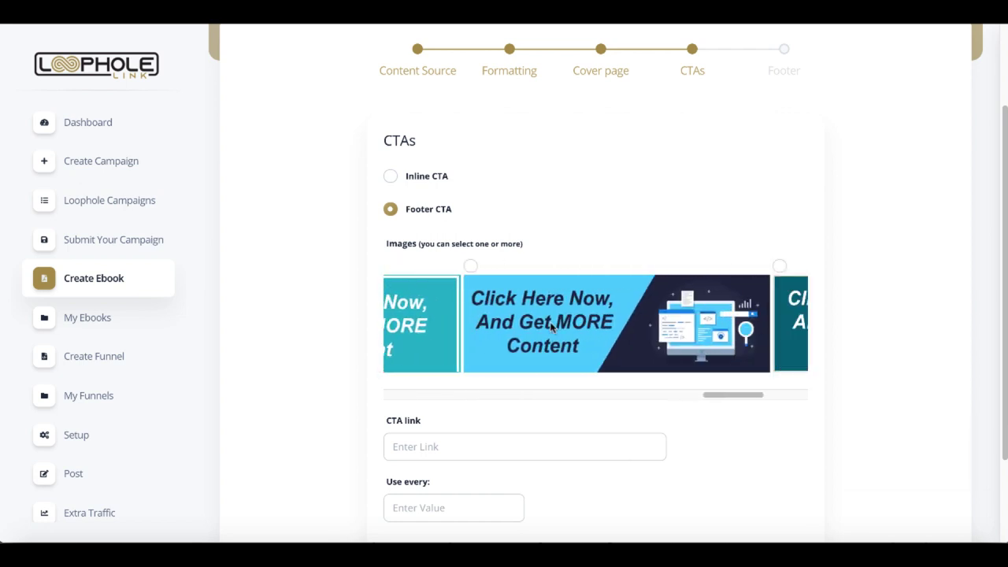
{"action": "scroll", "coordinate": [552, 329], "scroll_direction": "right", "scroll_amount": 3}
{"action": "scroll", "coordinate": [475, 323], "scroll_direction": "down", "scroll_amount": 1}
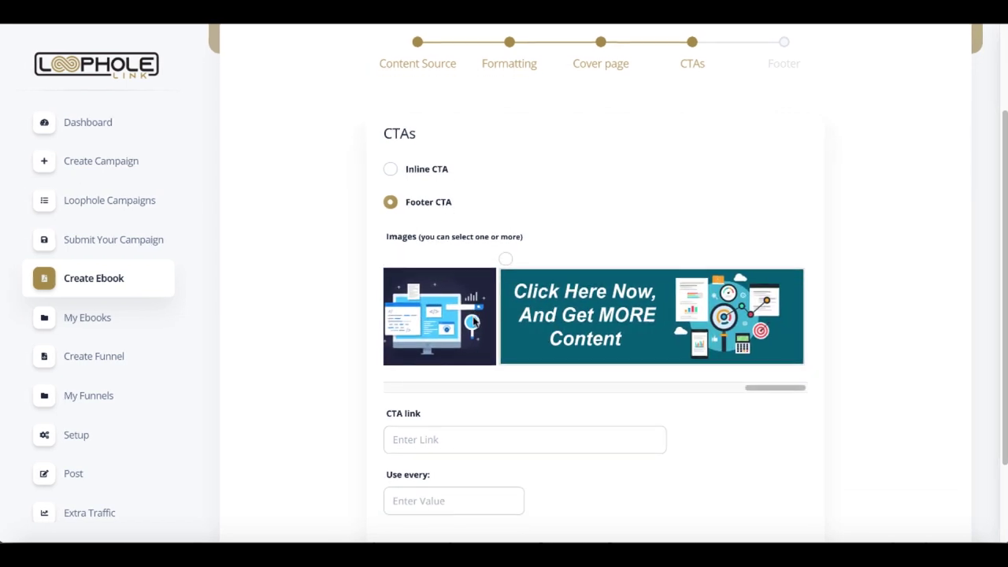
{"action": "scroll", "coordinate": [474, 321], "scroll_direction": "down", "scroll_amount": 2}
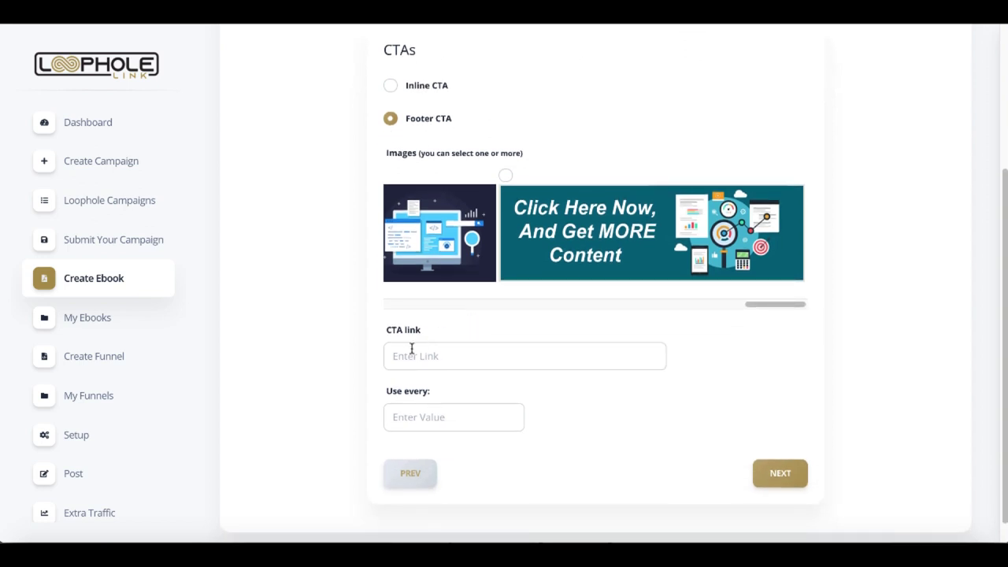
{"action": "scroll", "coordinate": [439, 254], "scroll_direction": "up", "scroll_amount": 3}
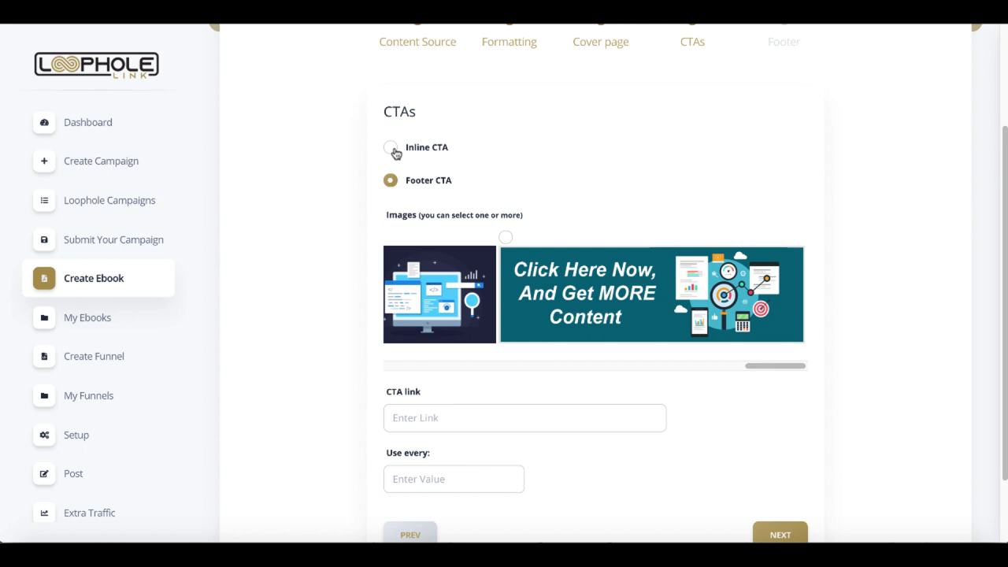
{"action": "left_click", "coordinate": [394, 151]}
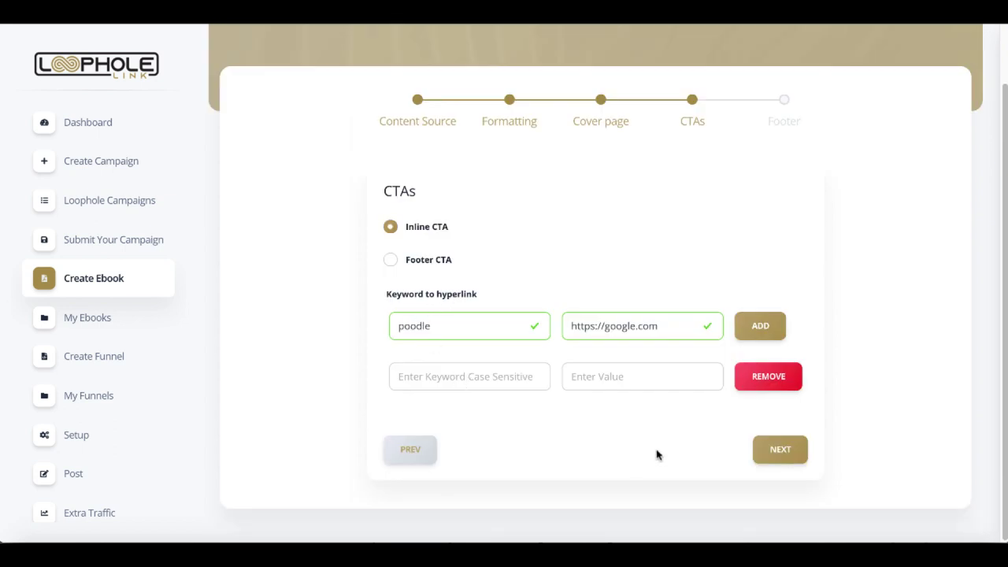
{"action": "left_click", "coordinate": [787, 451]}
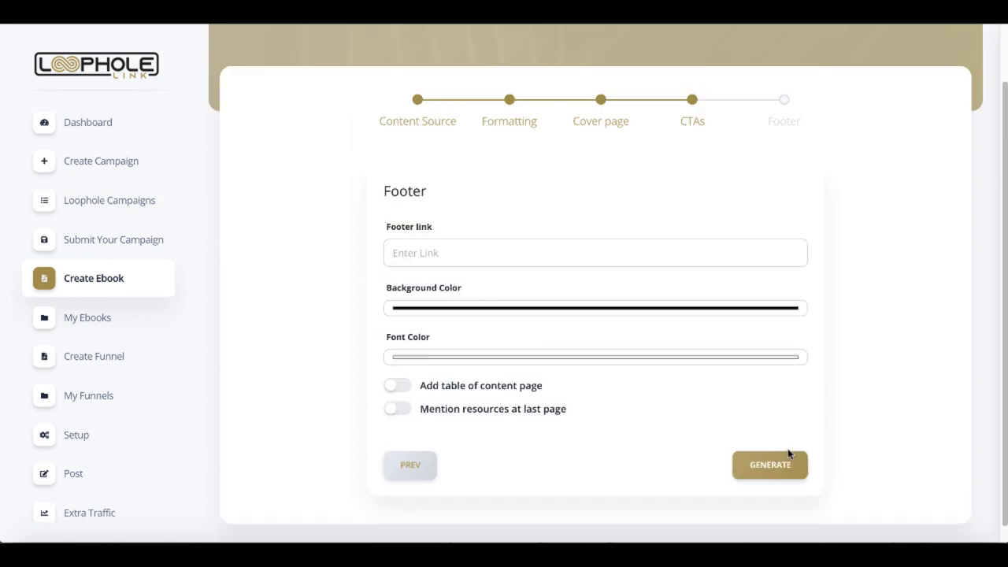
{"action": "left_click", "coordinate": [442, 249]}
{"action": "left_click", "coordinate": [438, 286]}
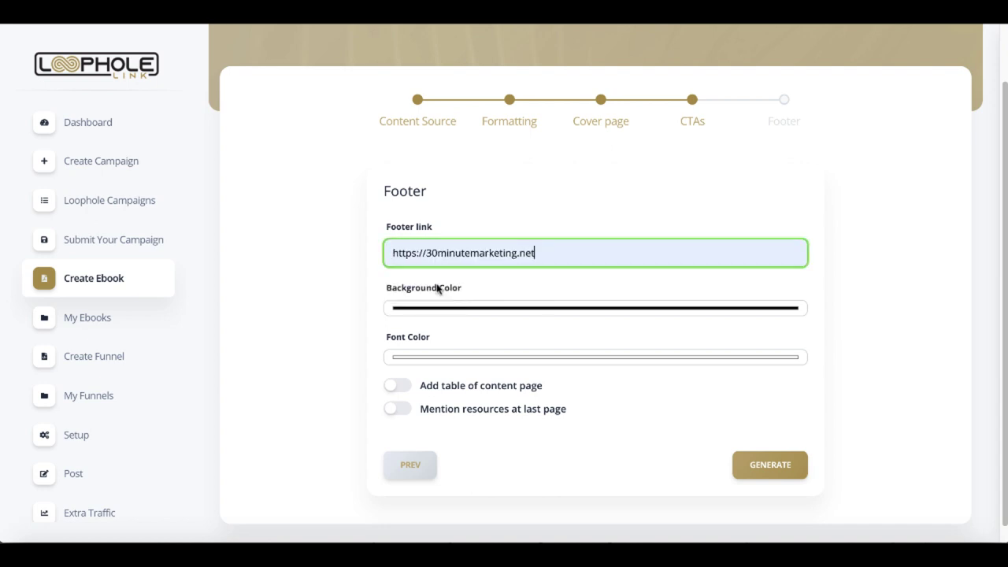
{"action": "left_click", "coordinate": [398, 386]}
{"action": "left_click", "coordinate": [398, 408]}
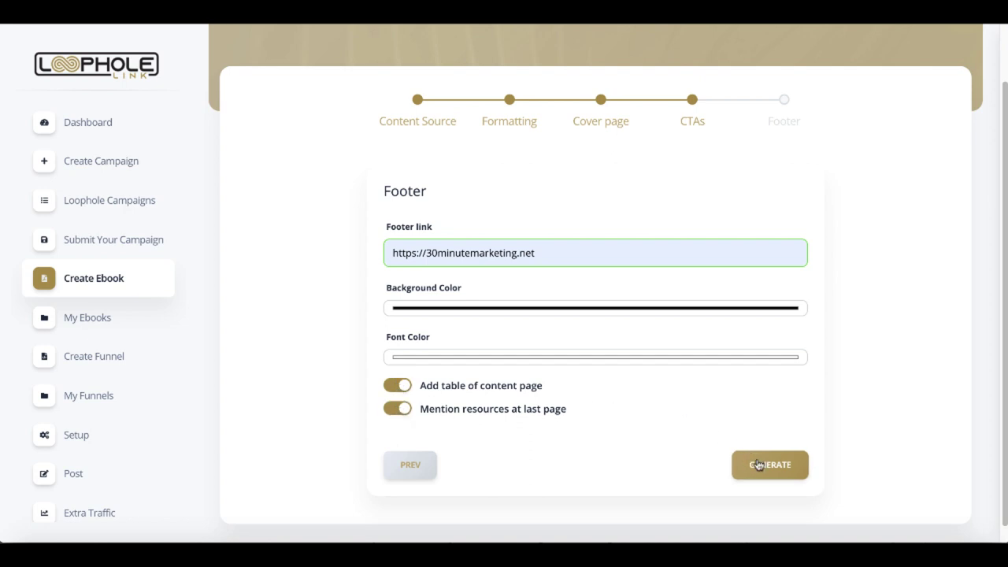
{"action": "scroll", "coordinate": [758, 465], "scroll_direction": "down", "scroll_amount": 1}
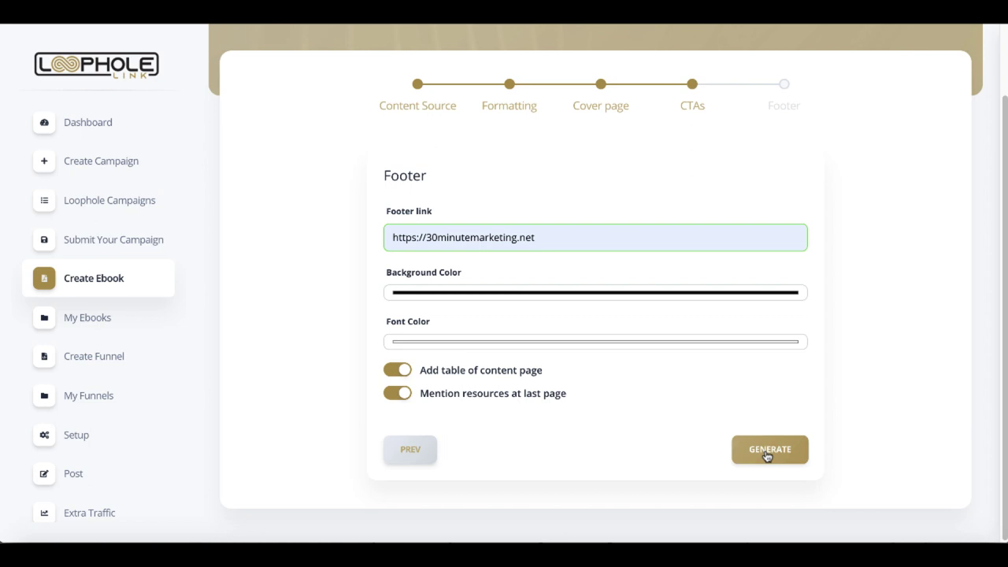
{"action": "scroll", "coordinate": [653, 442], "scroll_direction": "up", "scroll_amount": 2}
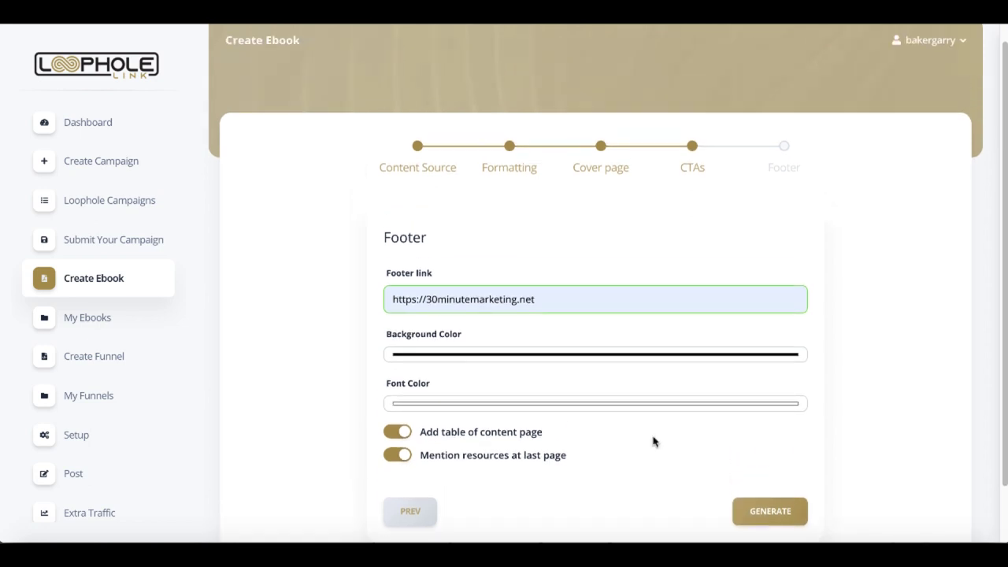
{"action": "scroll", "coordinate": [653, 442], "scroll_direction": "down", "scroll_amount": 2}
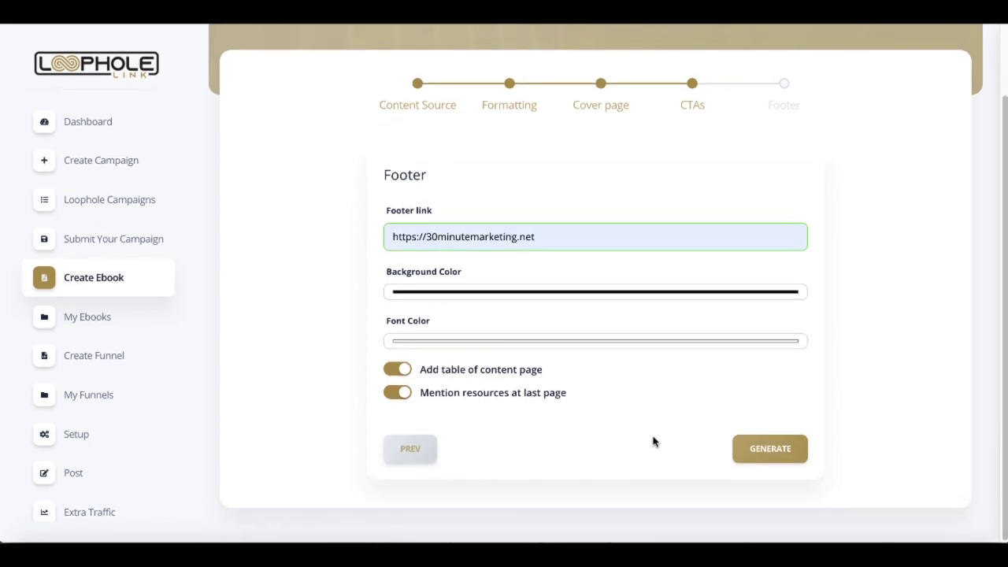
{"action": "left_click", "coordinate": [749, 457]}
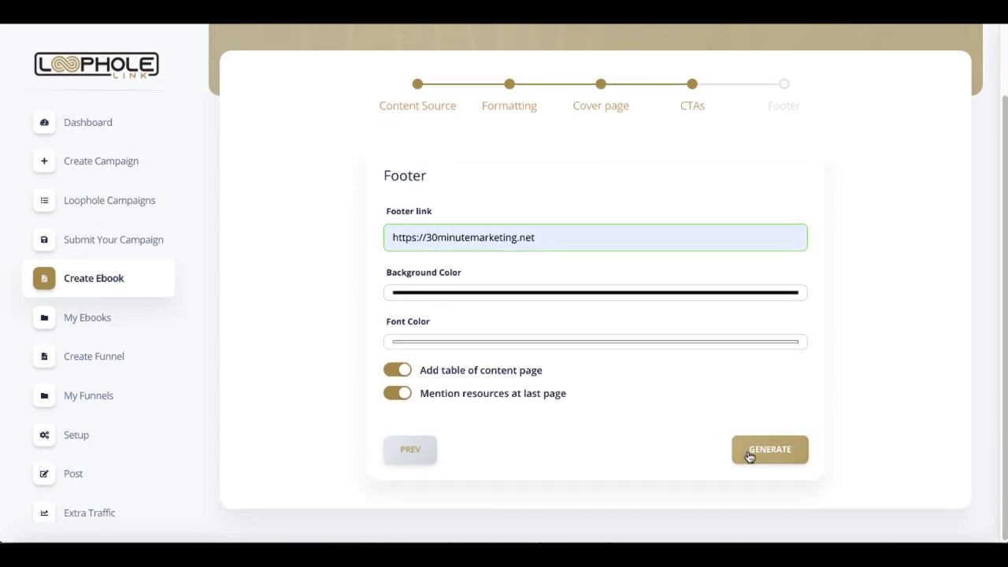
Go back and review the cover page settings.
{"action": "double_click", "coordinate": [426, 449]}
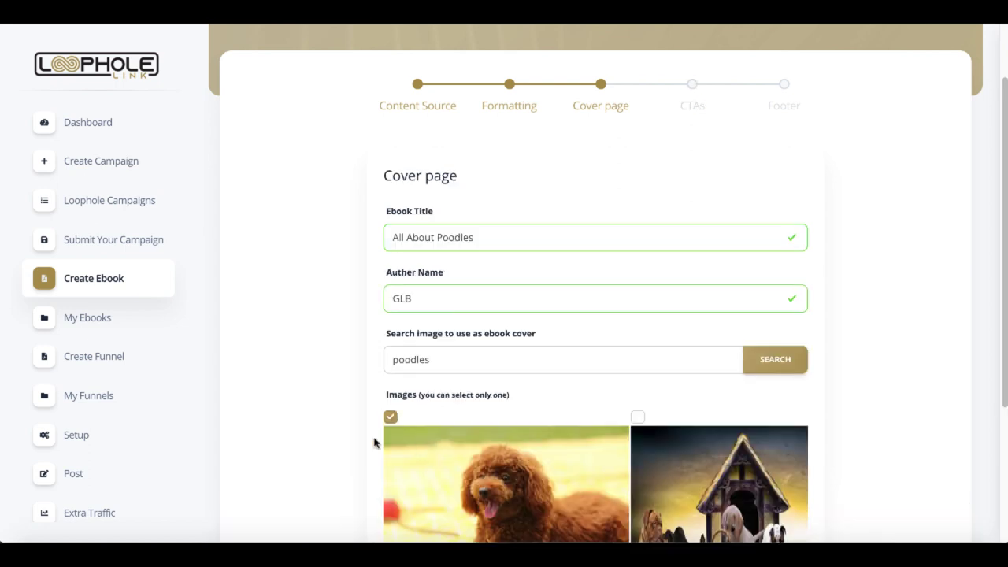
{"action": "scroll", "coordinate": [375, 444], "scroll_direction": "down", "scroll_amount": 3}
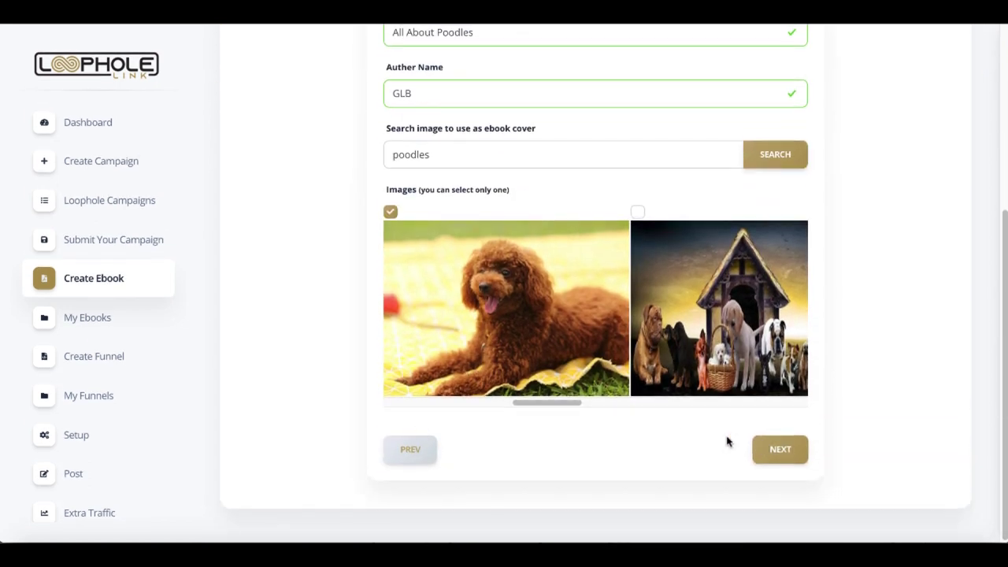
{"action": "scroll", "coordinate": [702, 439], "scroll_direction": "up", "scroll_amount": 1}
{"action": "scroll", "coordinate": [748, 448], "scroll_direction": "down", "scroll_amount": 1}
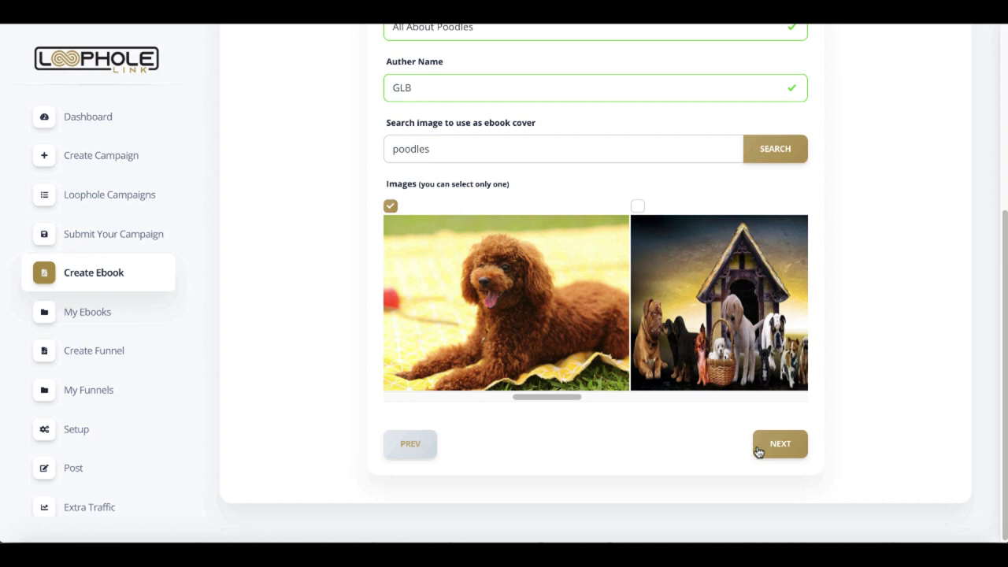
Remove the empty keyword rows, keeping only the poodle link, and return to Footer.
{"action": "left_click", "coordinate": [757, 452]}
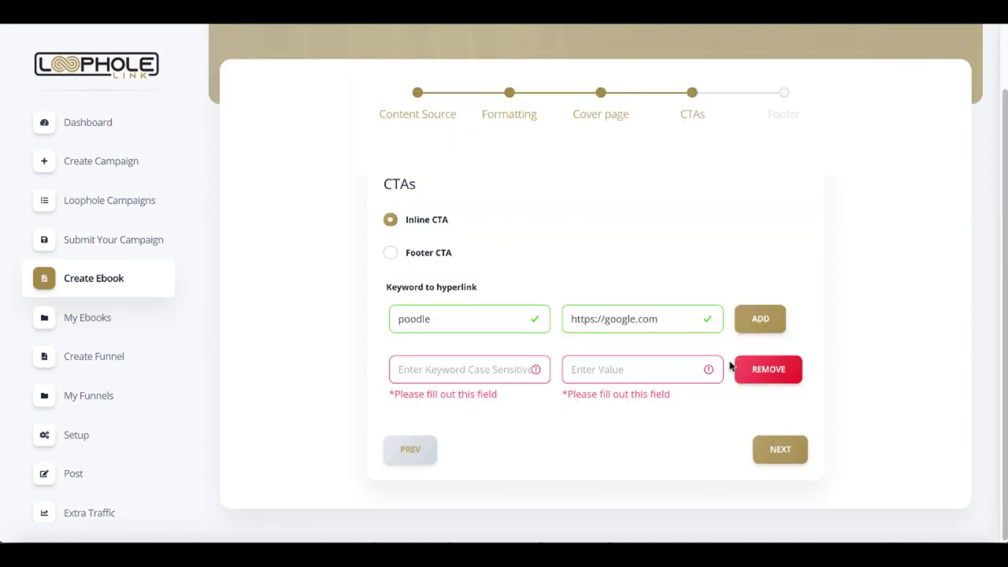
{"action": "left_click", "coordinate": [768, 371]}
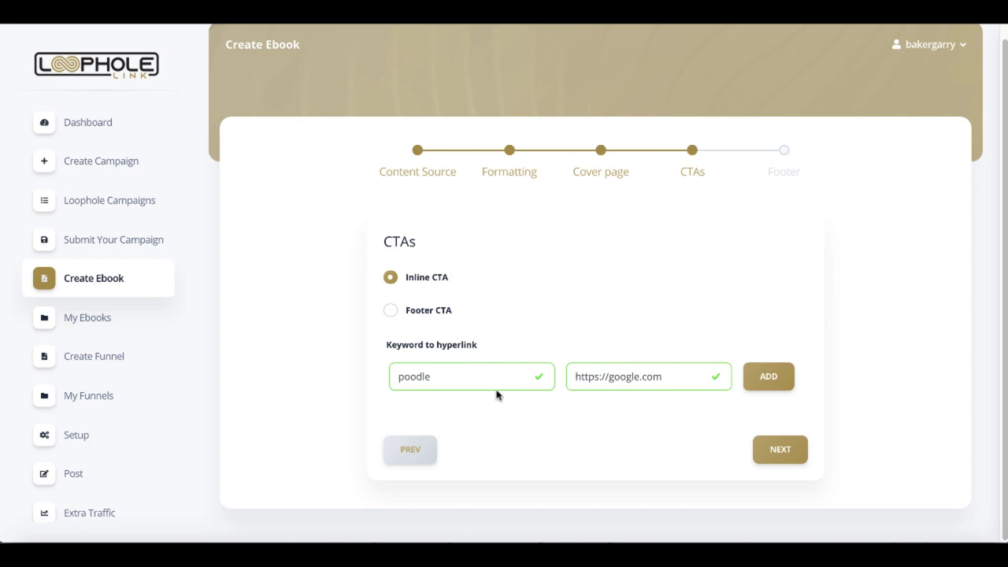
{"action": "left_click", "coordinate": [769, 377]}
{"action": "left_click", "coordinate": [763, 434]}
{"action": "left_click", "coordinate": [775, 454]}
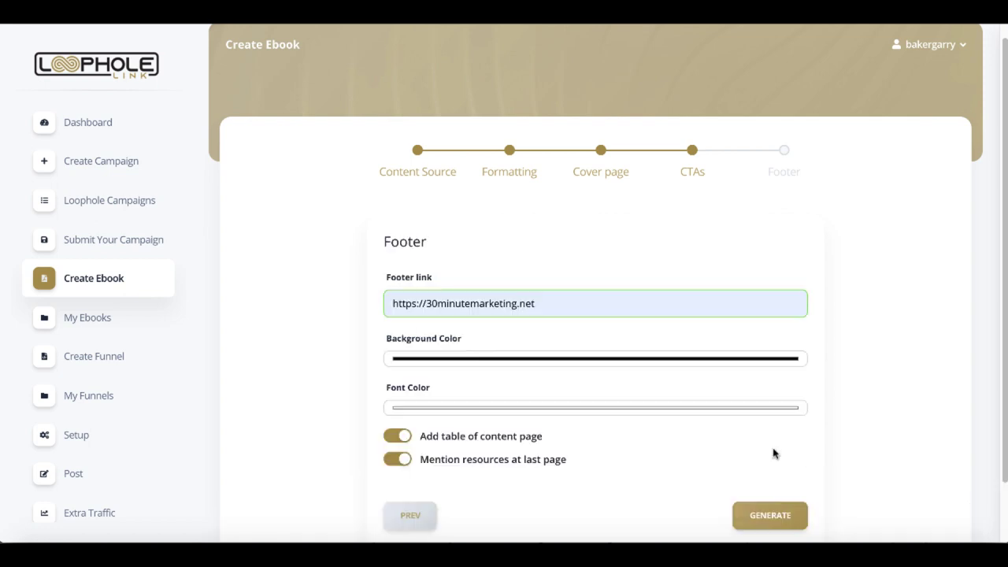
{"action": "scroll", "coordinate": [648, 450], "scroll_direction": "down", "scroll_amount": 2}
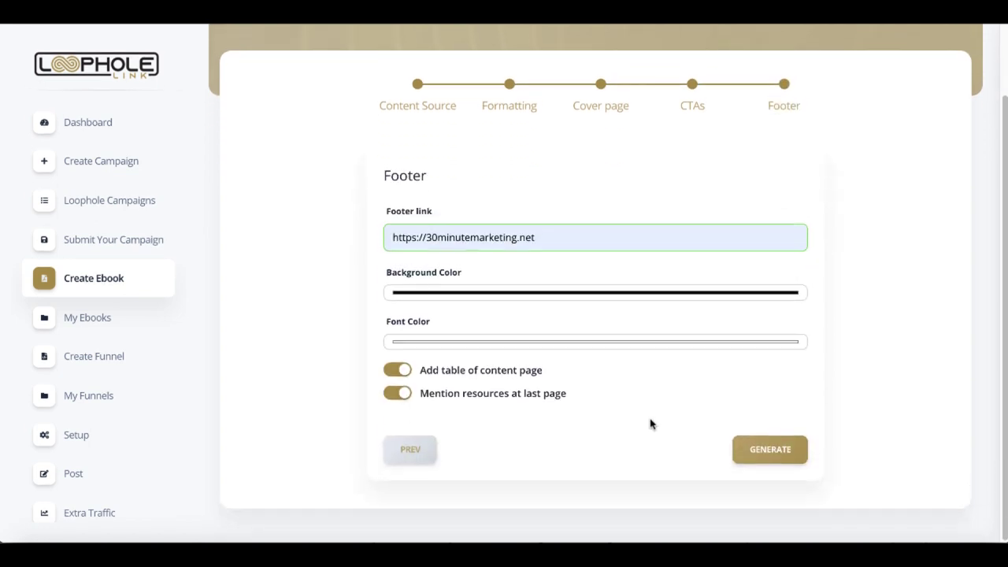
Generate the 'All About Poodles' ebook from the Footer step.
{"action": "left_click", "coordinate": [772, 453]}
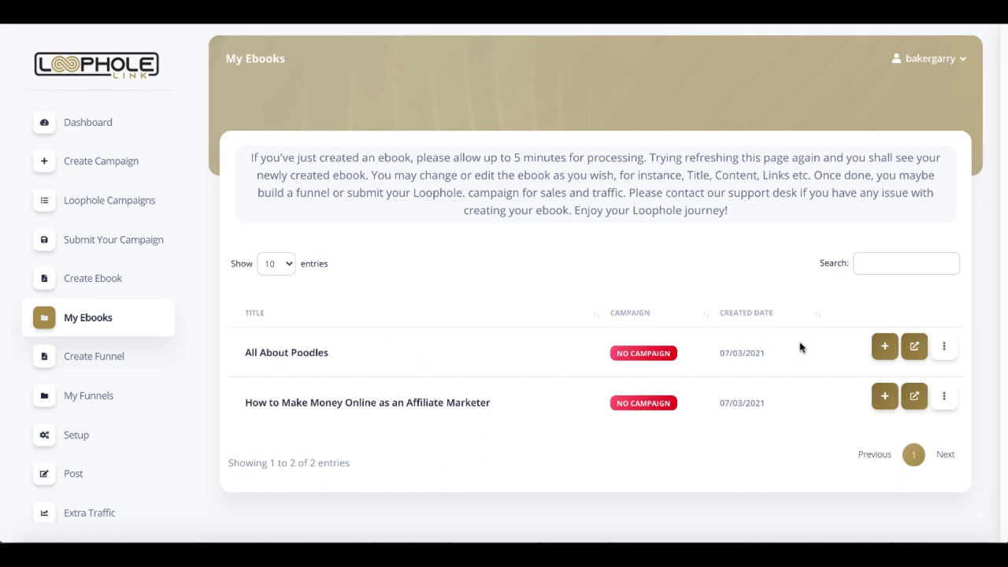
{"action": "left_click", "coordinate": [945, 347]}
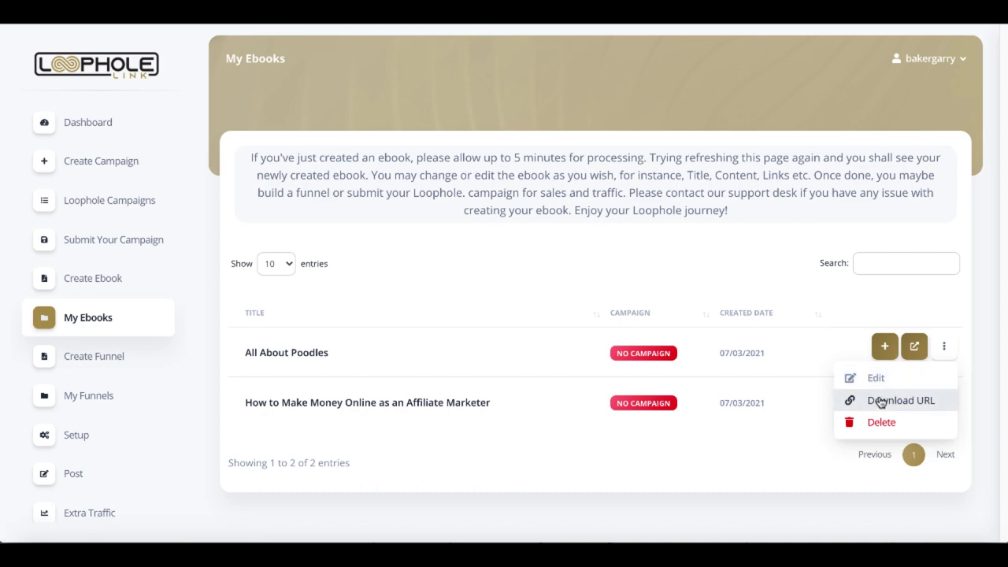
{"action": "left_click", "coordinate": [859, 317]}
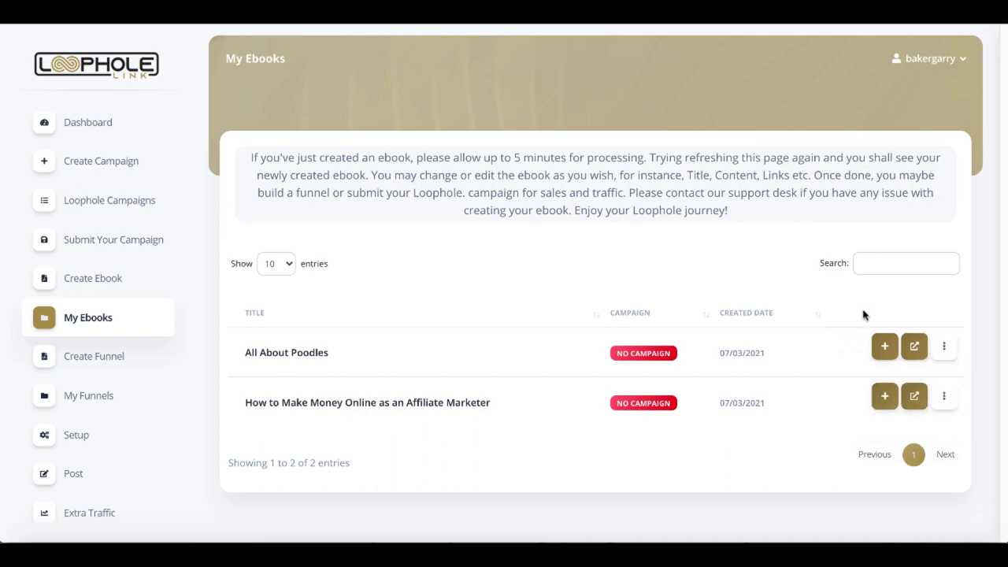
{"action": "left_click", "coordinate": [885, 347]}
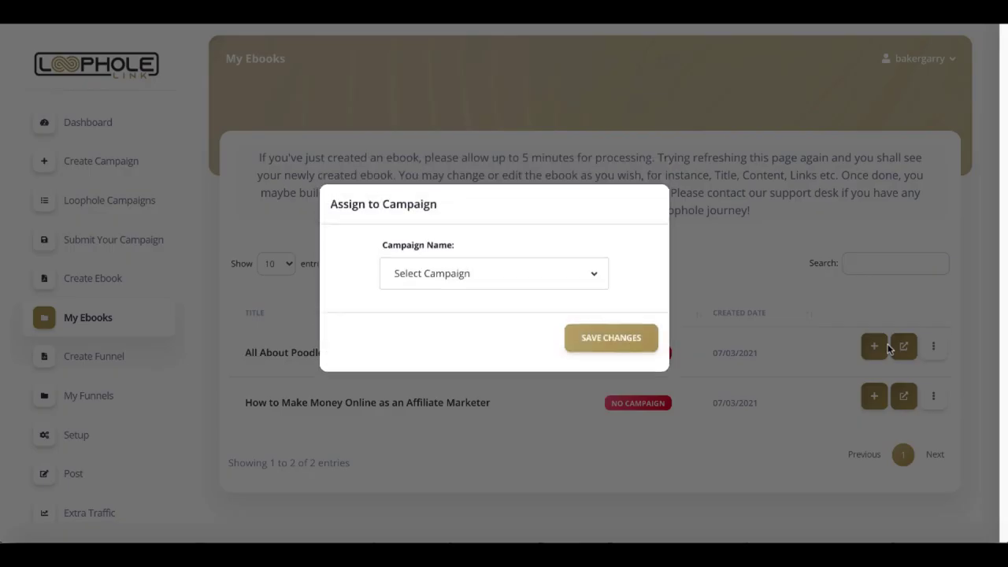
{"action": "left_click", "coordinate": [591, 283]}
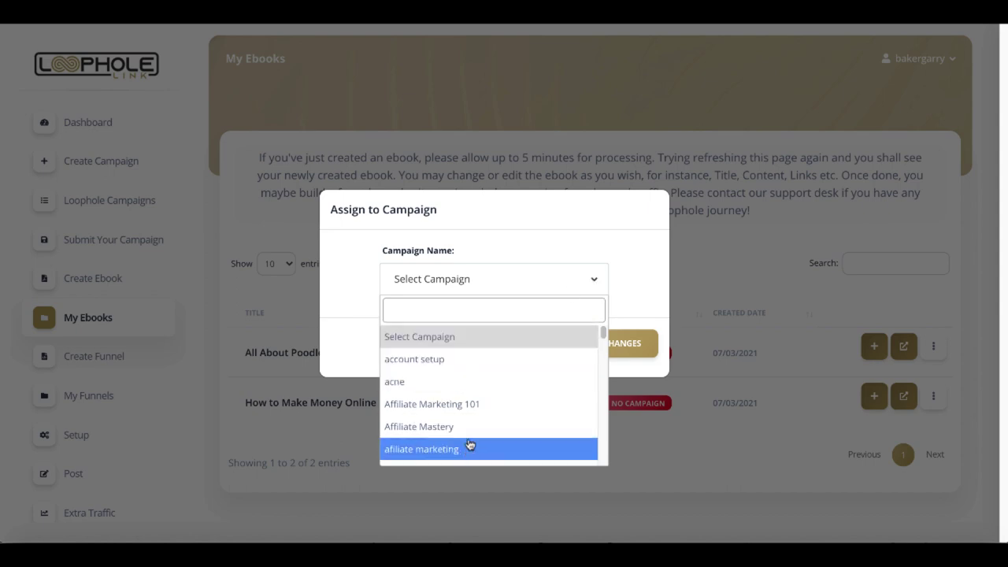
{"action": "left_click", "coordinate": [557, 206]}
{"action": "left_click", "coordinate": [914, 352]}
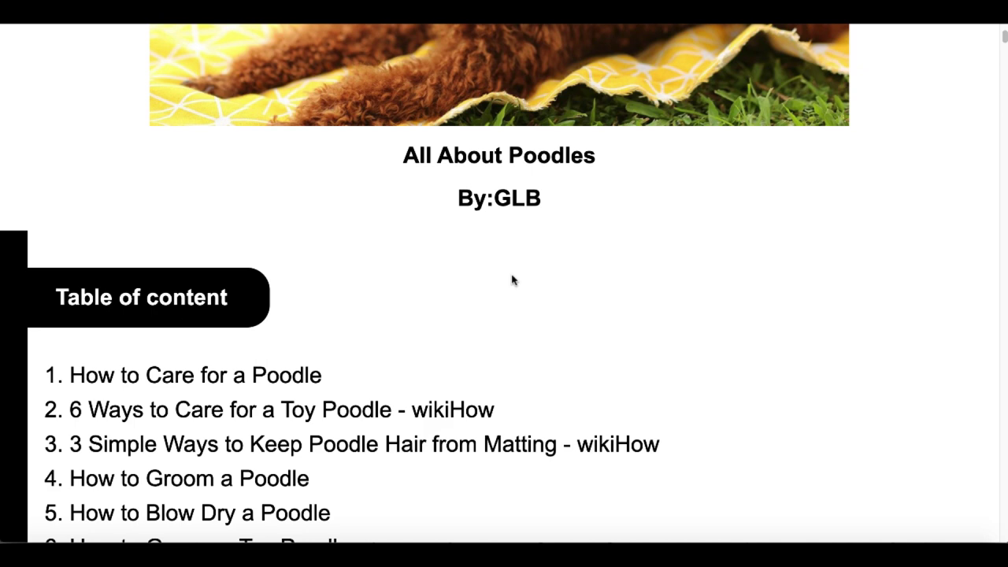
Scroll through the ebook's diet, vaccination and coat-clip articles toward the Reference list.
{"action": "scroll", "coordinate": [512, 279], "scroll_direction": "down", "scroll_amount": 1}
{"action": "scroll", "coordinate": [512, 280], "scroll_direction": "down", "scroll_amount": 1}
{"action": "scroll", "coordinate": [512, 279], "scroll_direction": "down", "scroll_amount": 1}
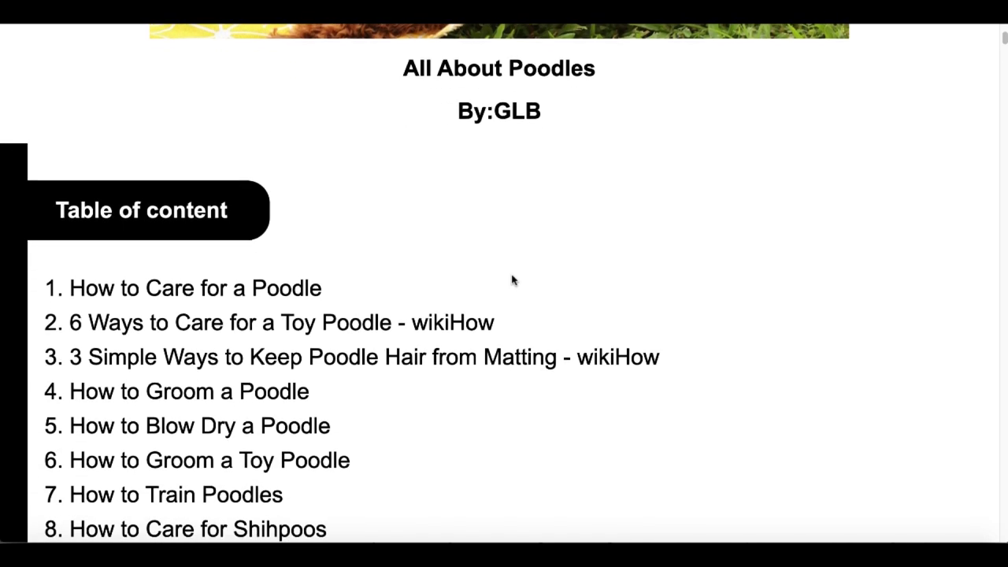
{"action": "scroll", "coordinate": [512, 279], "scroll_direction": "down", "scroll_amount": 1}
{"action": "scroll", "coordinate": [512, 279], "scroll_direction": "down", "scroll_amount": 1}
{"action": "scroll", "coordinate": [512, 279], "scroll_direction": "down", "scroll_amount": 1}
{"action": "scroll", "coordinate": [512, 280], "scroll_direction": "down", "scroll_amount": 1}
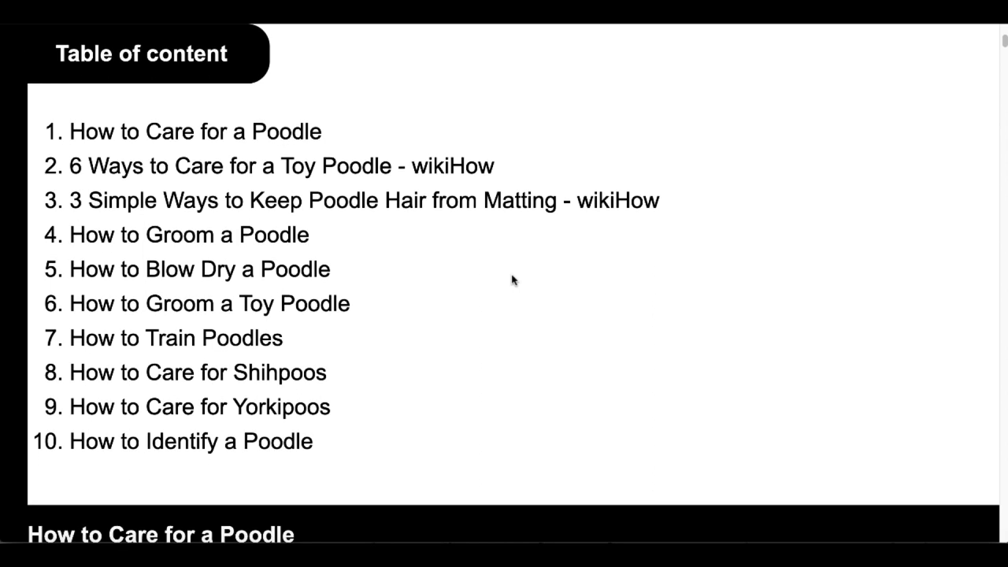
{"action": "scroll", "coordinate": [512, 280], "scroll_direction": "down", "scroll_amount": 1}
{"action": "scroll", "coordinate": [512, 280], "scroll_direction": "down", "scroll_amount": 1}
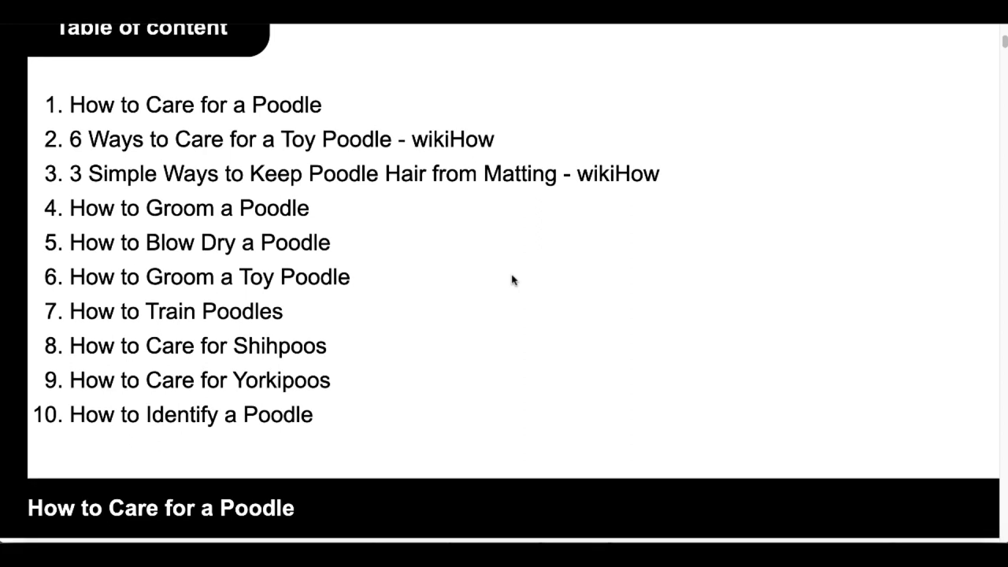
{"action": "scroll", "coordinate": [512, 280], "scroll_direction": "down", "scroll_amount": 1}
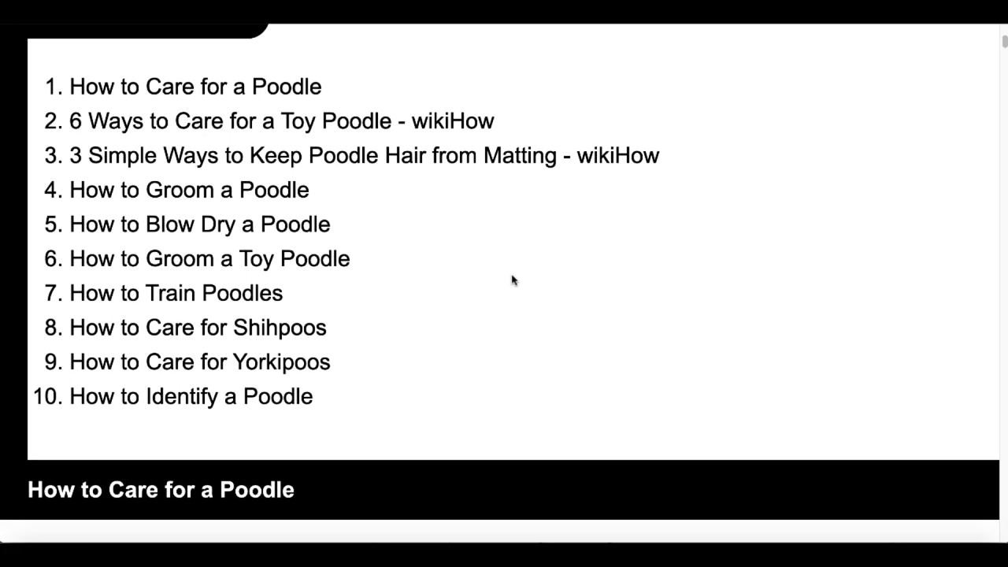
{"action": "scroll", "coordinate": [512, 279], "scroll_direction": "down", "scroll_amount": 1}
{"action": "scroll", "coordinate": [512, 280], "scroll_direction": "down", "scroll_amount": 2}
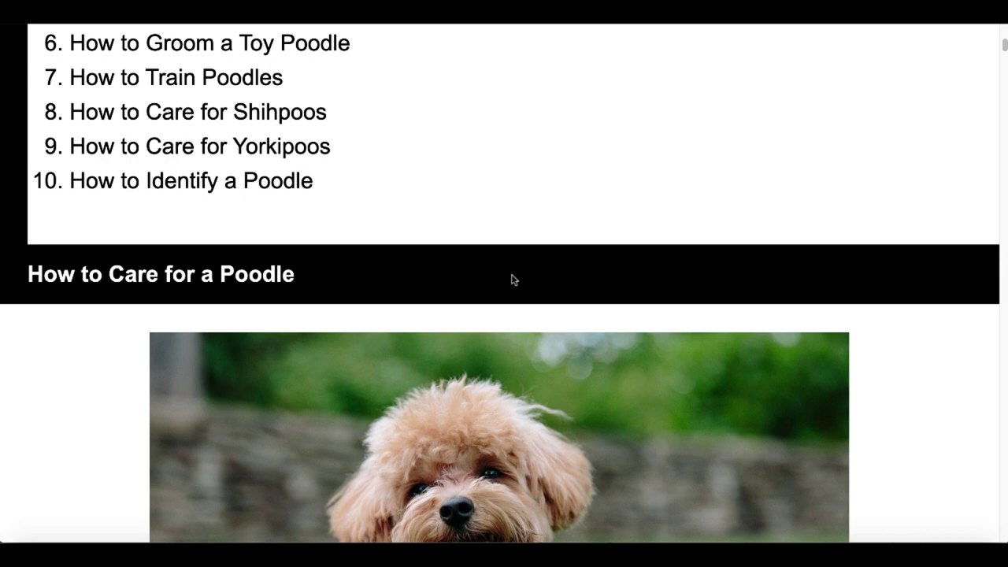
{"action": "scroll", "coordinate": [512, 280], "scroll_direction": "down", "scroll_amount": 1}
{"action": "scroll", "coordinate": [512, 280], "scroll_direction": "down", "scroll_amount": 2}
{"action": "scroll", "coordinate": [512, 280], "scroll_direction": "down", "scroll_amount": 2}
{"action": "scroll", "coordinate": [512, 280], "scroll_direction": "down", "scroll_amount": 1}
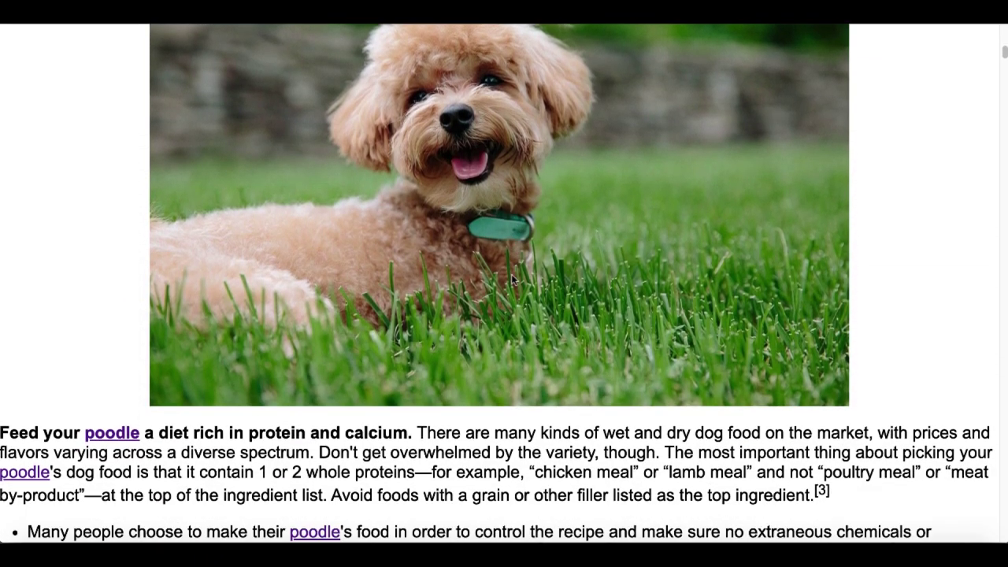
{"action": "scroll", "coordinate": [512, 279], "scroll_direction": "down", "scroll_amount": 1}
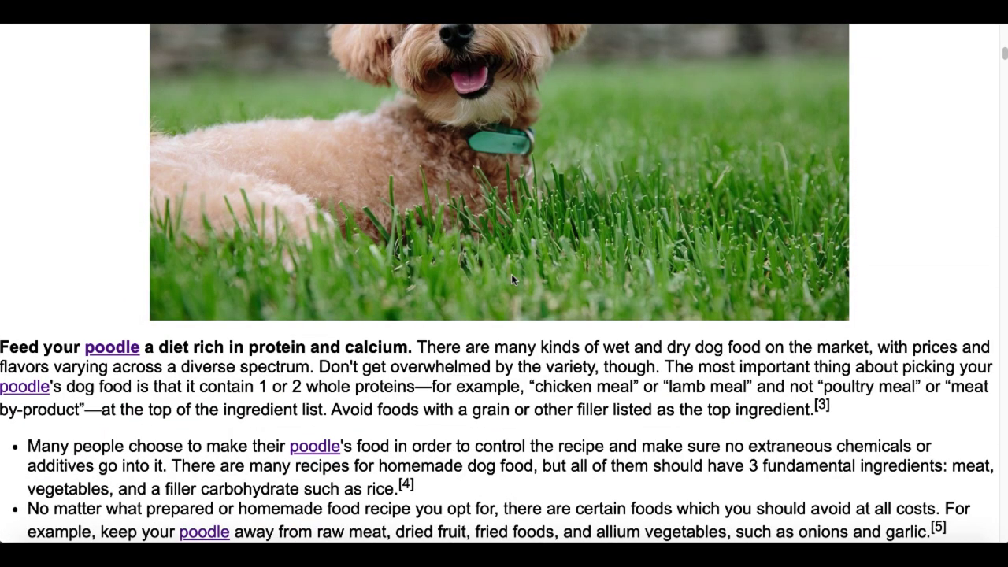
{"action": "scroll", "coordinate": [511, 277], "scroll_direction": "down", "scroll_amount": 1}
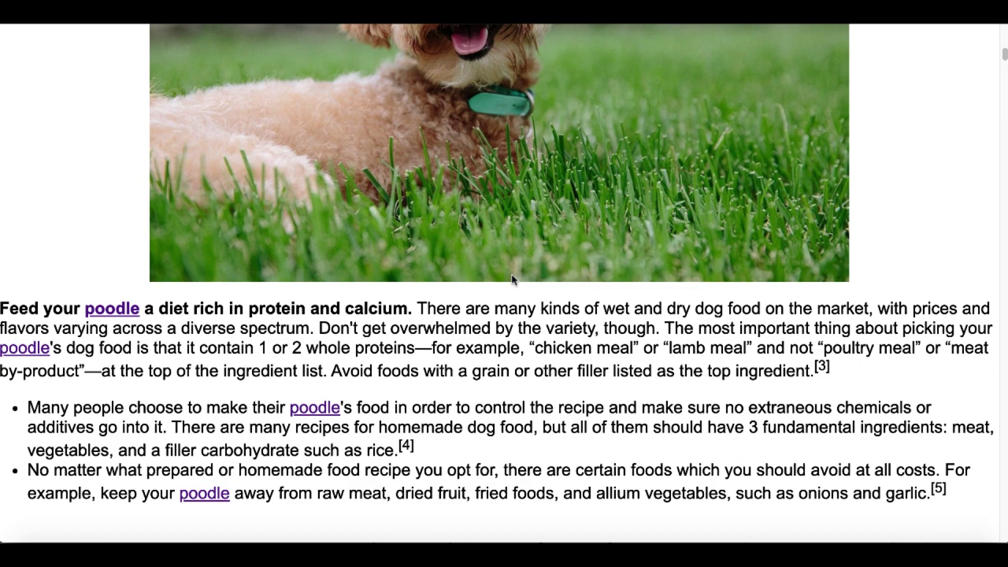
{"action": "scroll", "coordinate": [511, 280], "scroll_direction": "down", "scroll_amount": 1}
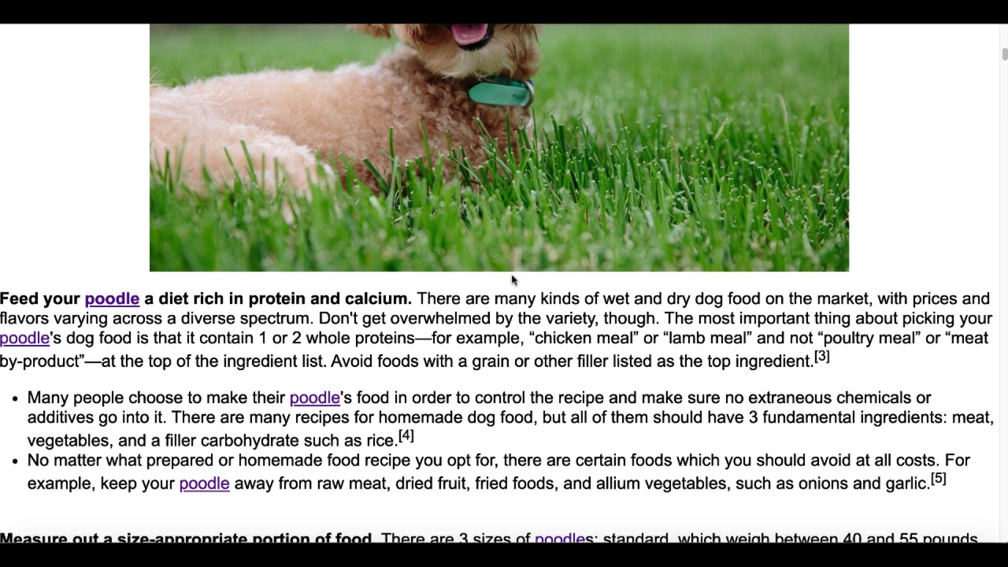
{"action": "scroll", "coordinate": [511, 280], "scroll_direction": "down", "scroll_amount": 1}
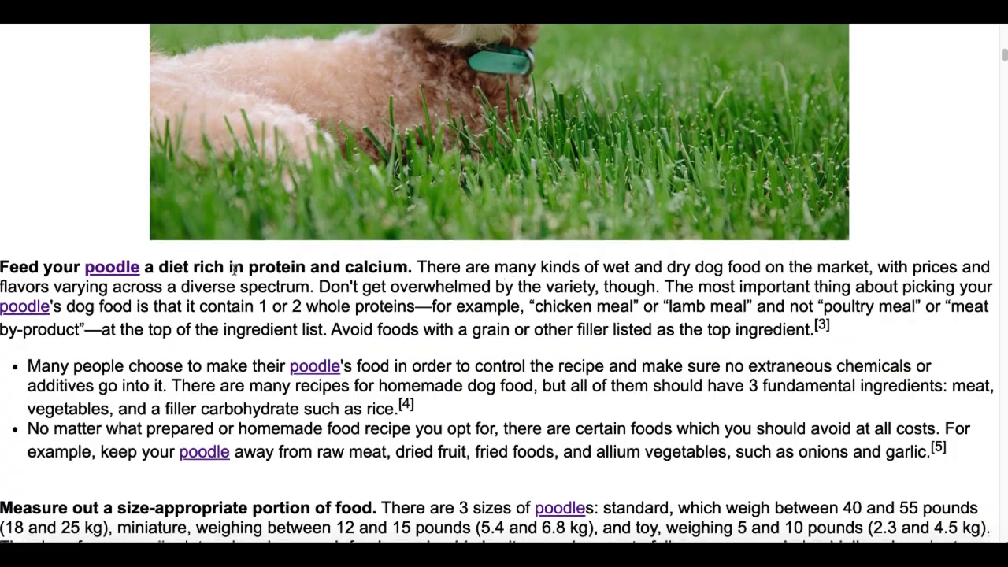
{"action": "scroll", "coordinate": [318, 354], "scroll_direction": "down", "scroll_amount": 1}
{"action": "scroll", "coordinate": [323, 358], "scroll_direction": "down", "scroll_amount": 5}
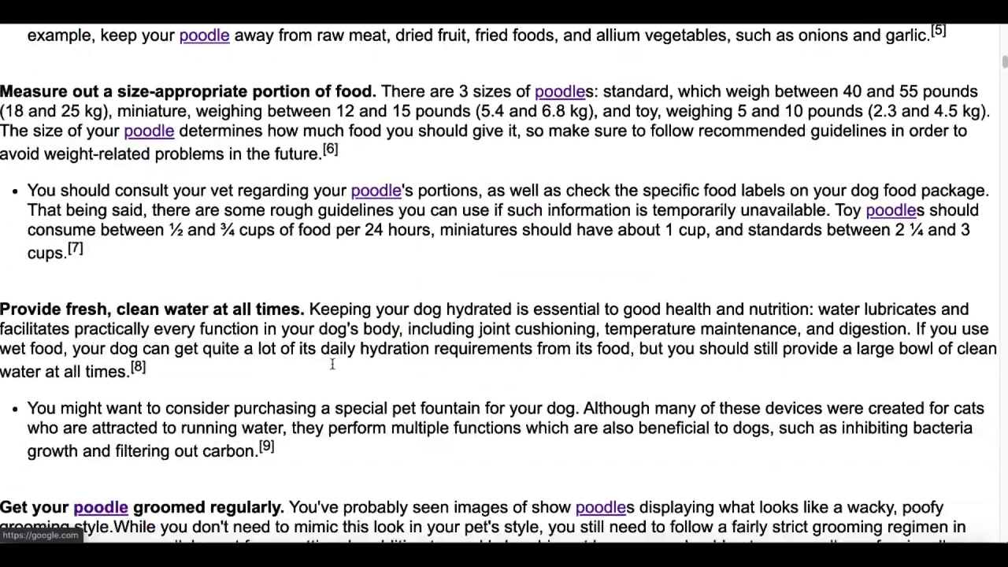
{"action": "scroll", "coordinate": [327, 360], "scroll_direction": "down", "scroll_amount": 5}
{"action": "scroll", "coordinate": [332, 365], "scroll_direction": "down", "scroll_amount": 5}
{"action": "scroll", "coordinate": [332, 364], "scroll_direction": "down", "scroll_amount": 5}
{"action": "scroll", "coordinate": [331, 364], "scroll_direction": "down", "scroll_amount": 5}
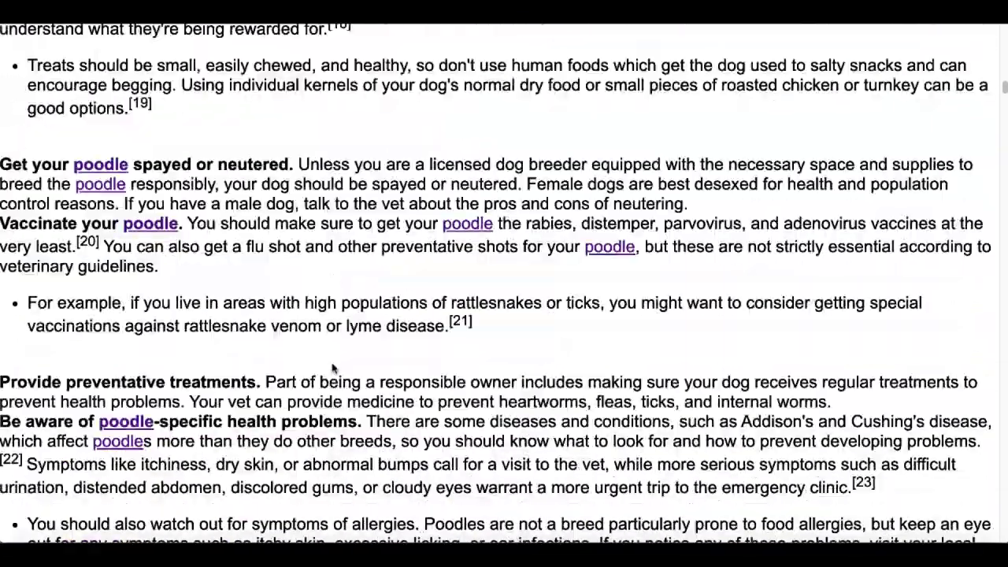
{"action": "scroll", "coordinate": [468, 226], "scroll_direction": "down", "scroll_amount": 2}
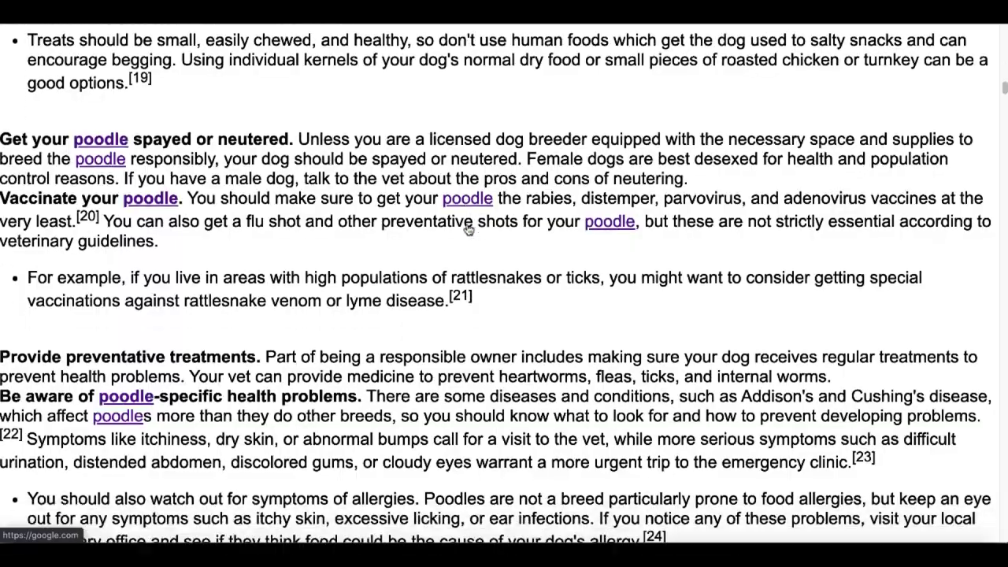
{"action": "scroll", "coordinate": [468, 226], "scroll_direction": "down", "scroll_amount": 2}
{"action": "scroll", "coordinate": [468, 226], "scroll_direction": "down", "scroll_amount": 3}
{"action": "scroll", "coordinate": [468, 226], "scroll_direction": "down", "scroll_amount": 3}
{"action": "scroll", "coordinate": [468, 226], "scroll_direction": "down", "scroll_amount": 5}
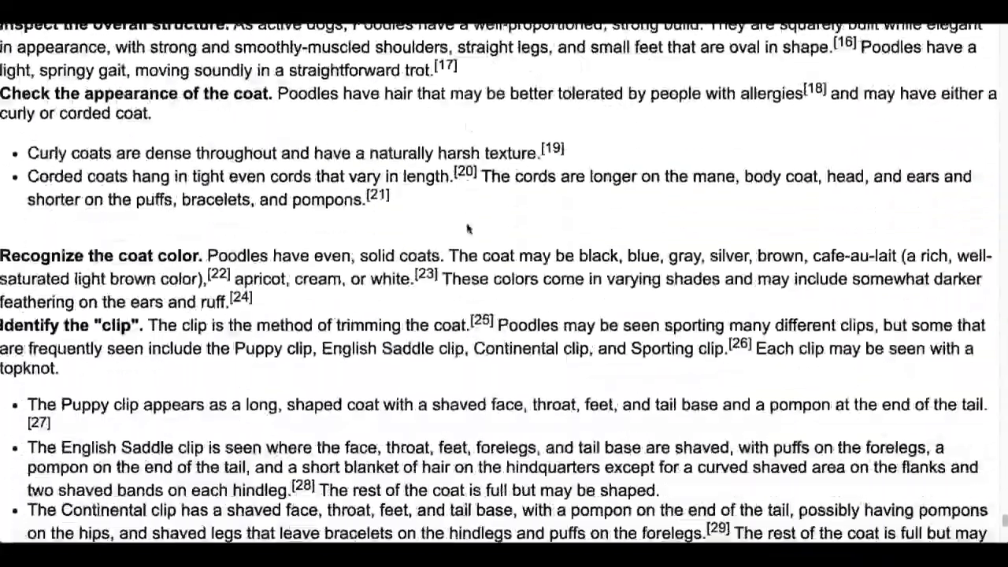
{"action": "scroll", "coordinate": [467, 228], "scroll_direction": "down", "scroll_amount": 5}
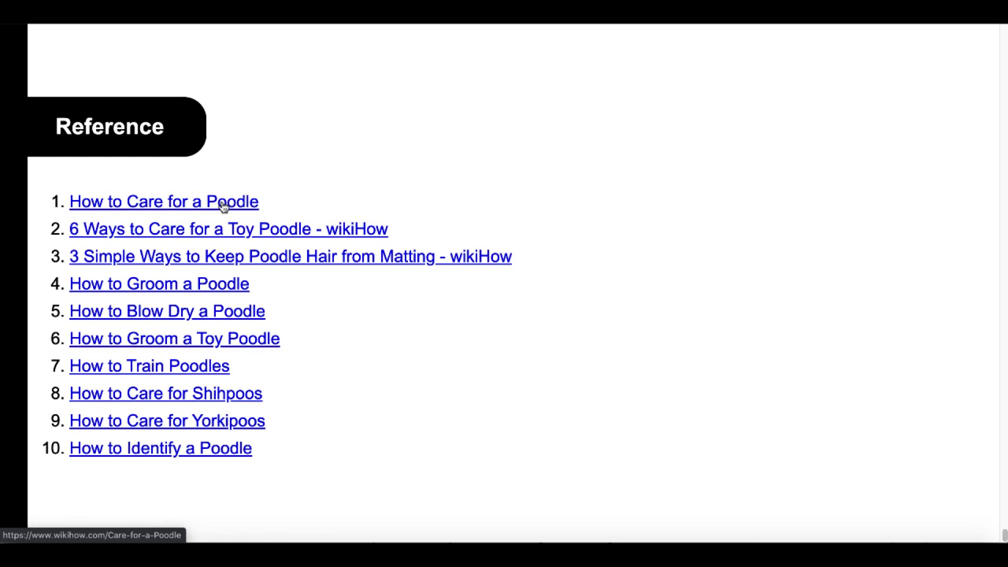
Open the 'How to Care for a Poodle' wikiHow reference and scroll through it.
{"action": "left_click", "coordinate": [223, 206]}
{"action": "scroll", "coordinate": [127, 334], "scroll_direction": "down", "scroll_amount": 3}
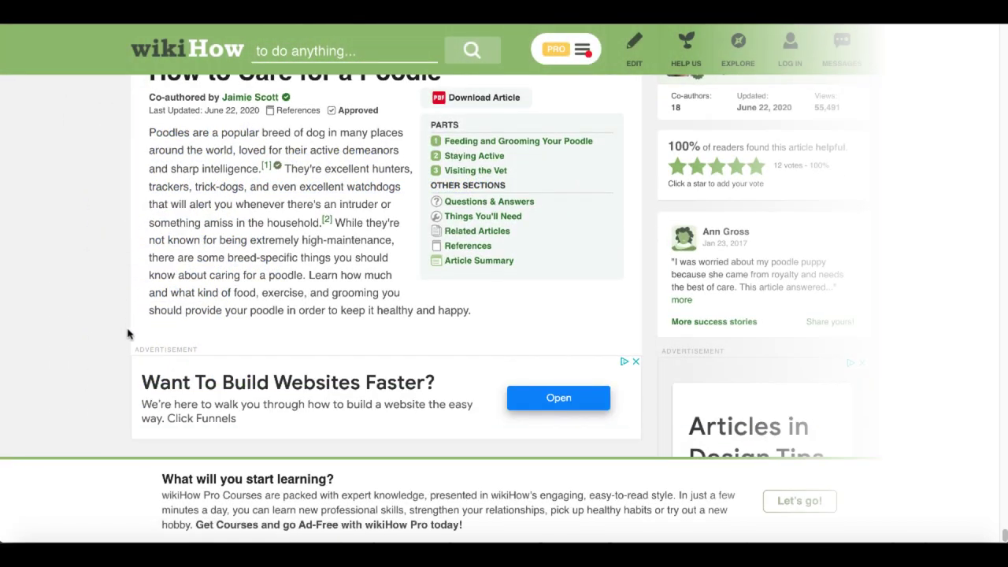
{"action": "scroll", "coordinate": [127, 334], "scroll_direction": "down", "scroll_amount": 2}
{"action": "scroll", "coordinate": [127, 334], "scroll_direction": "down", "scroll_amount": 2}
{"action": "scroll", "coordinate": [128, 334], "scroll_direction": "down", "scroll_amount": 2}
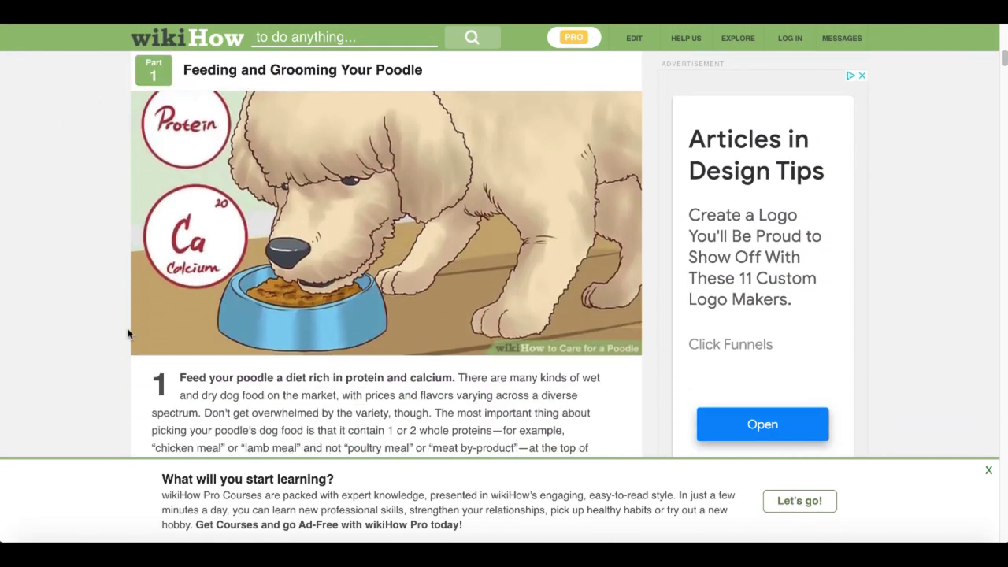
{"action": "scroll", "coordinate": [127, 334], "scroll_direction": "down", "scroll_amount": 1}
{"action": "scroll", "coordinate": [128, 334], "scroll_direction": "down", "scroll_amount": 1}
{"action": "scroll", "coordinate": [128, 334], "scroll_direction": "down", "scroll_amount": 1}
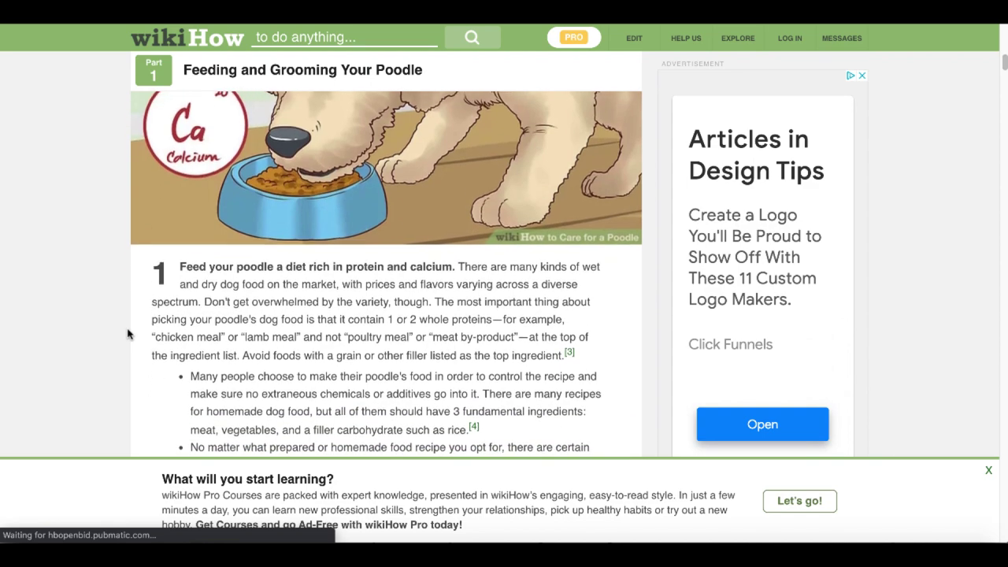
{"action": "scroll", "coordinate": [127, 334], "scroll_direction": "down", "scroll_amount": 1}
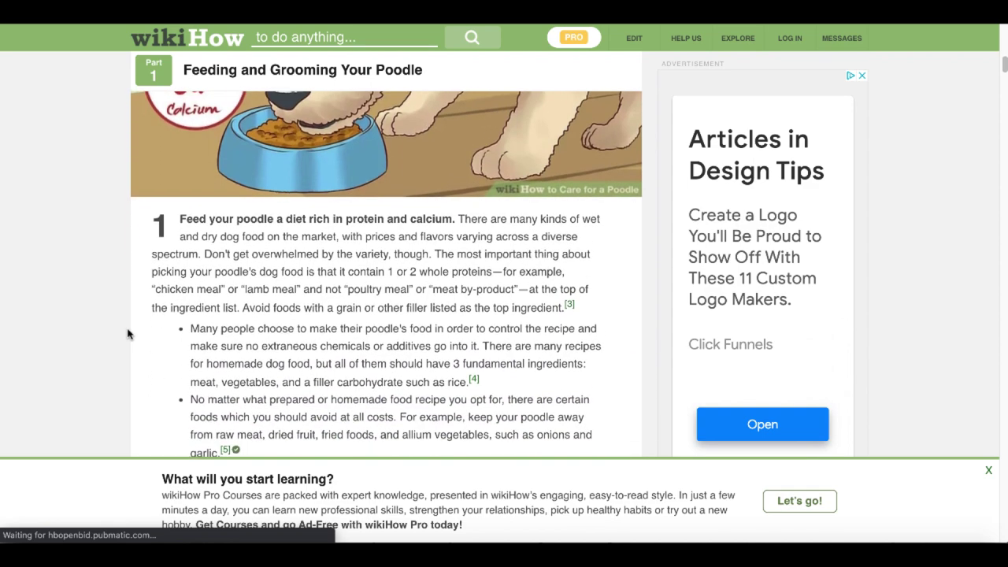
{"action": "scroll", "coordinate": [128, 334], "scroll_direction": "down", "scroll_amount": 1}
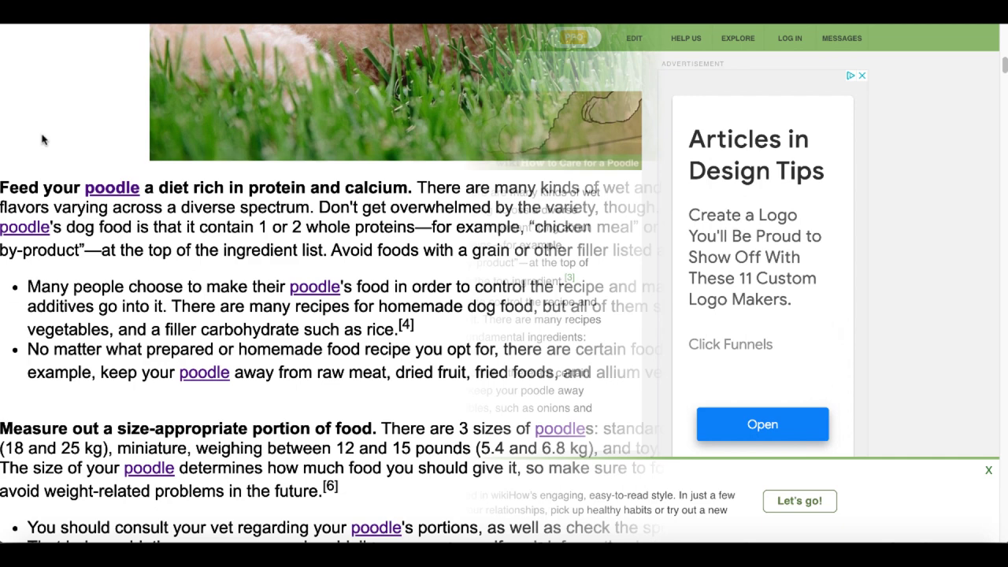
Copy the ebook's 'Feed your poodle' paragraph and search for it in the wikiHow article.
{"action": "mouse_move", "coordinate": [3, 186]}
{"action": "left_mouse_down"}
{"action": "mouse_move", "coordinate": [389, 189]}
{"action": "mouse_move", "coordinate": [816, 250]}
{"action": "left_mouse_up"}
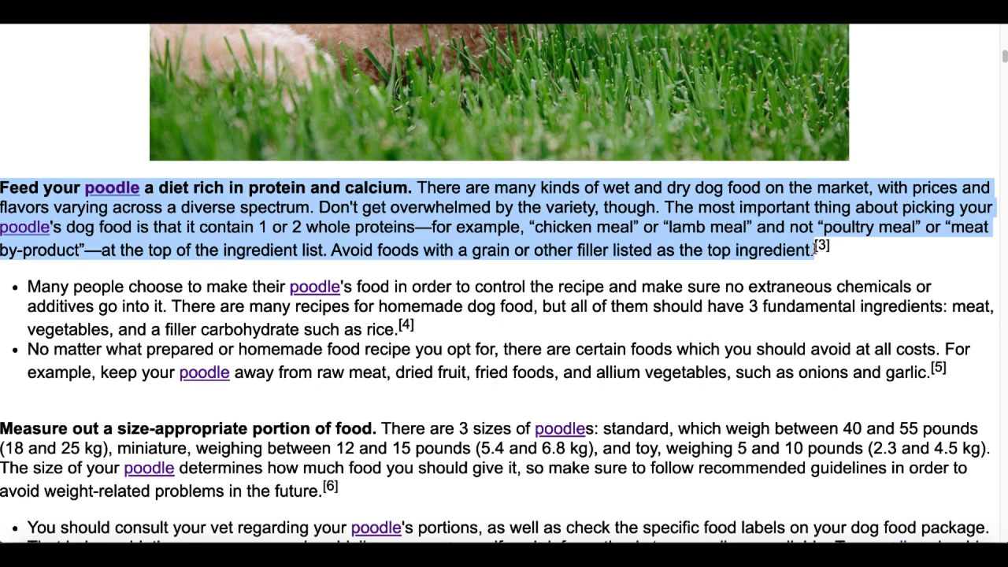
{"action": "right_click", "coordinate": [761, 230]}
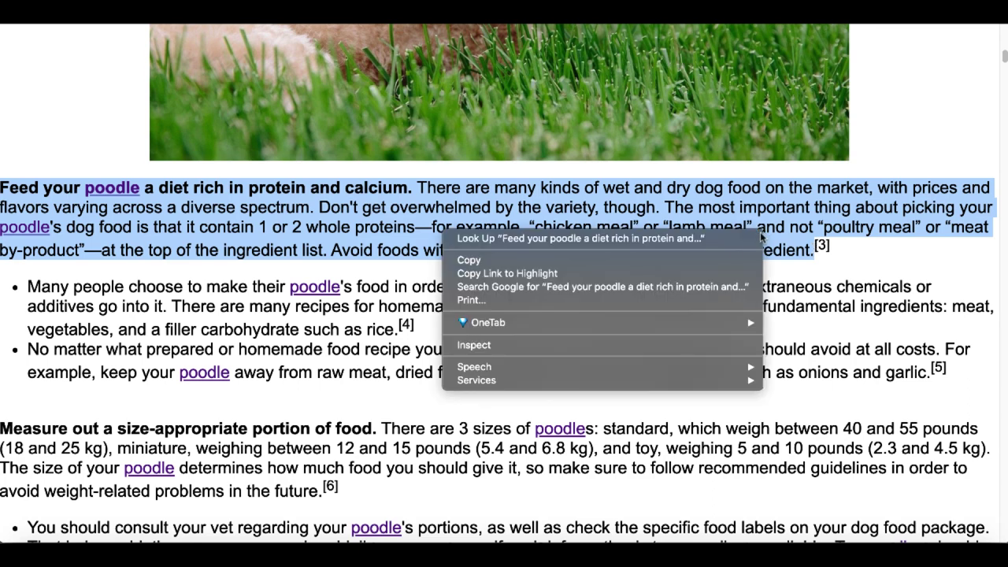
{"action": "left_click", "coordinate": [717, 259]}
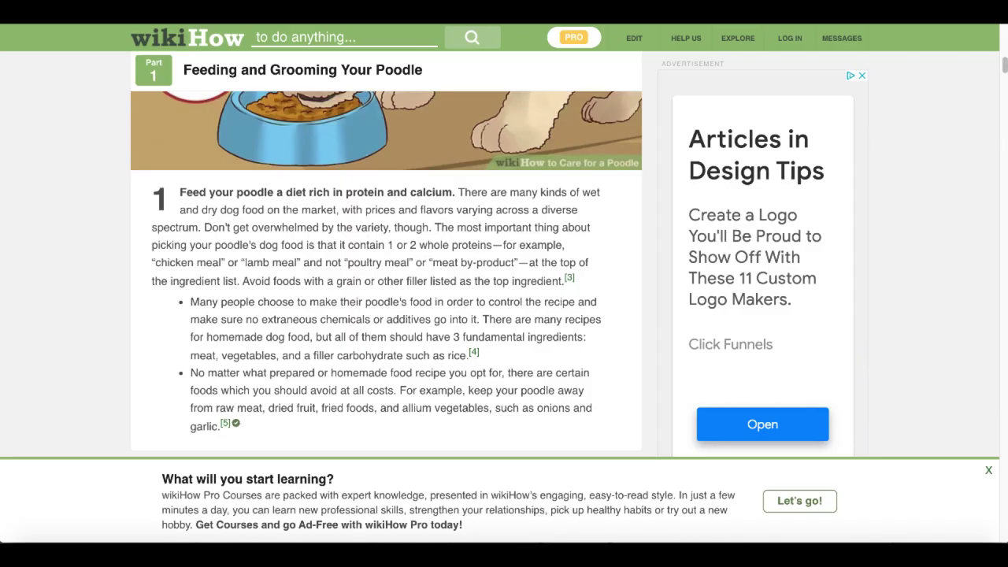
{"action": "key", "text": "ctrl+f"}
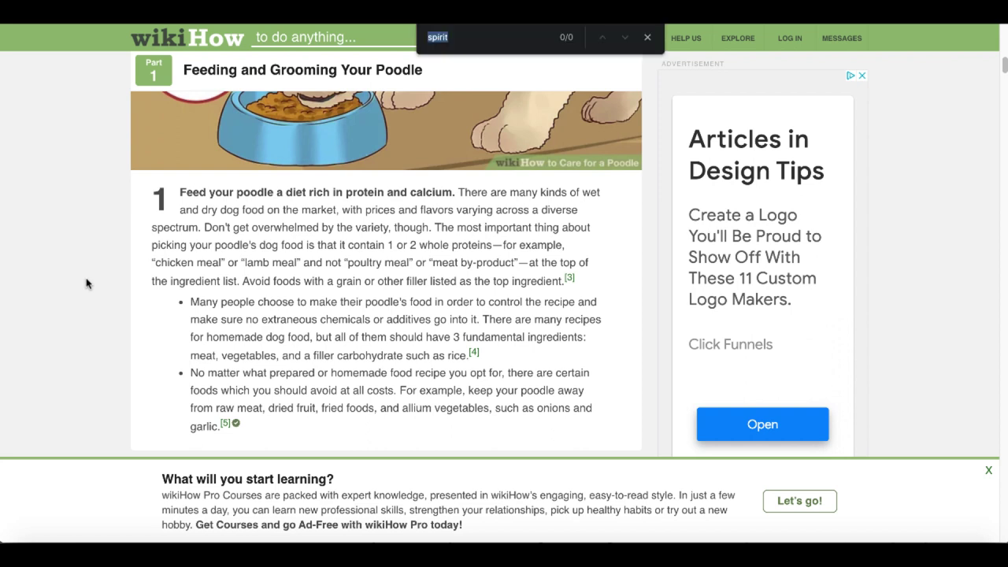
{"action": "key", "text": "ctrl+v"}
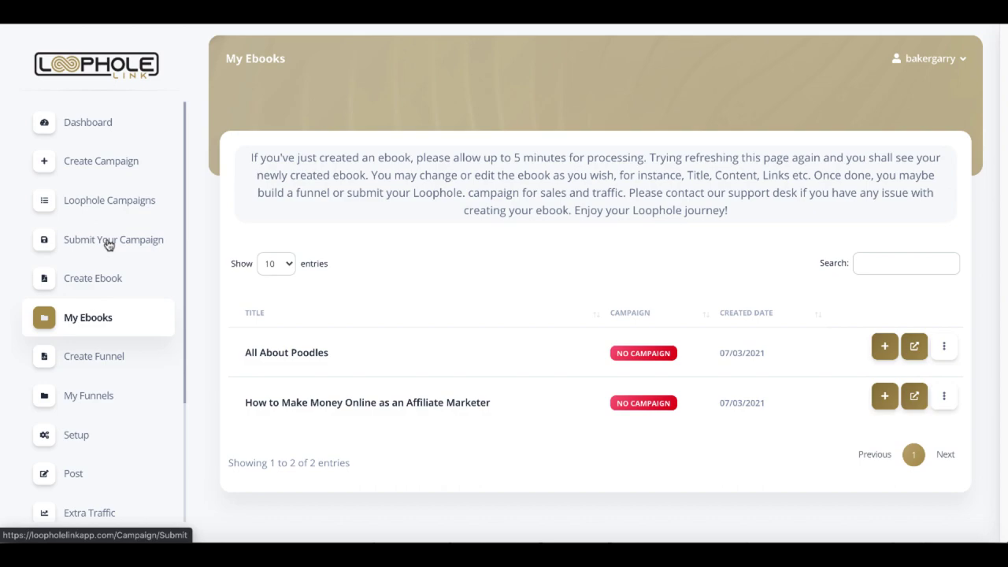
Go to the Submit Your Campaign page of publishing platforms.
{"action": "left_click", "coordinate": [109, 245]}
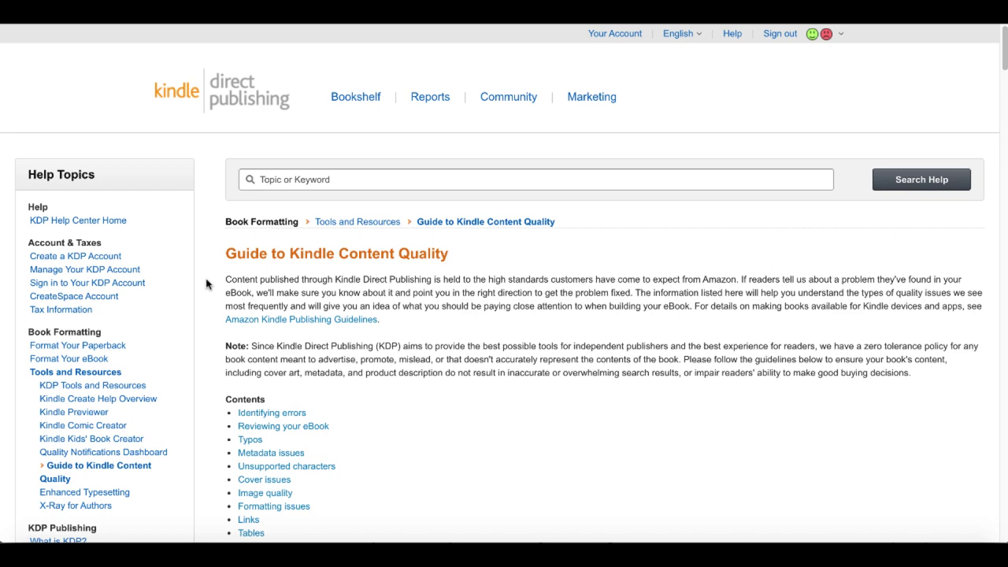
Jump to the 'Disappointing content' section from the guide's Contents list.
{"action": "scroll", "coordinate": [206, 283], "scroll_direction": "down", "scroll_amount": 1}
{"action": "scroll", "coordinate": [213, 285], "scroll_direction": "down", "scroll_amount": 1}
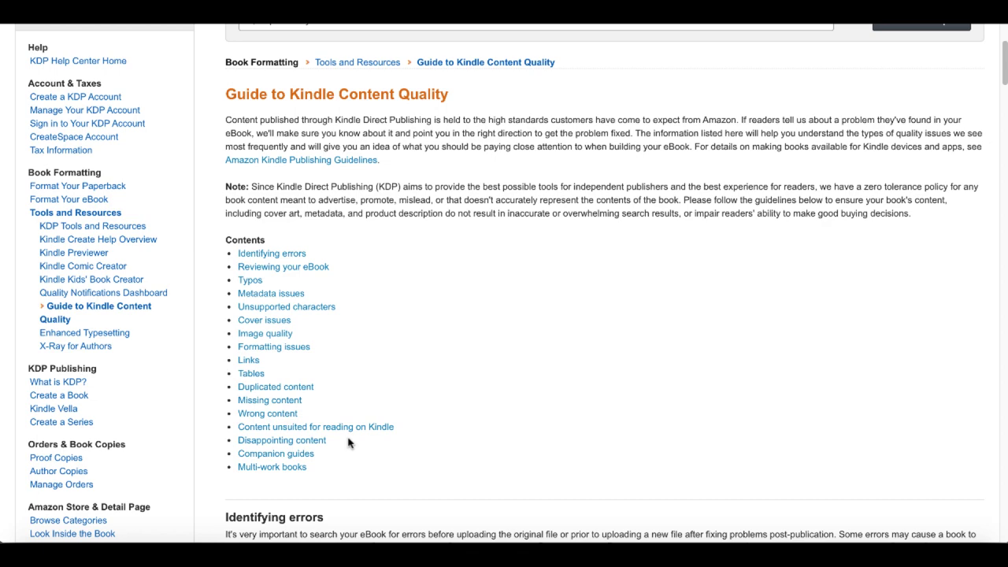
{"action": "left_click", "coordinate": [316, 441]}
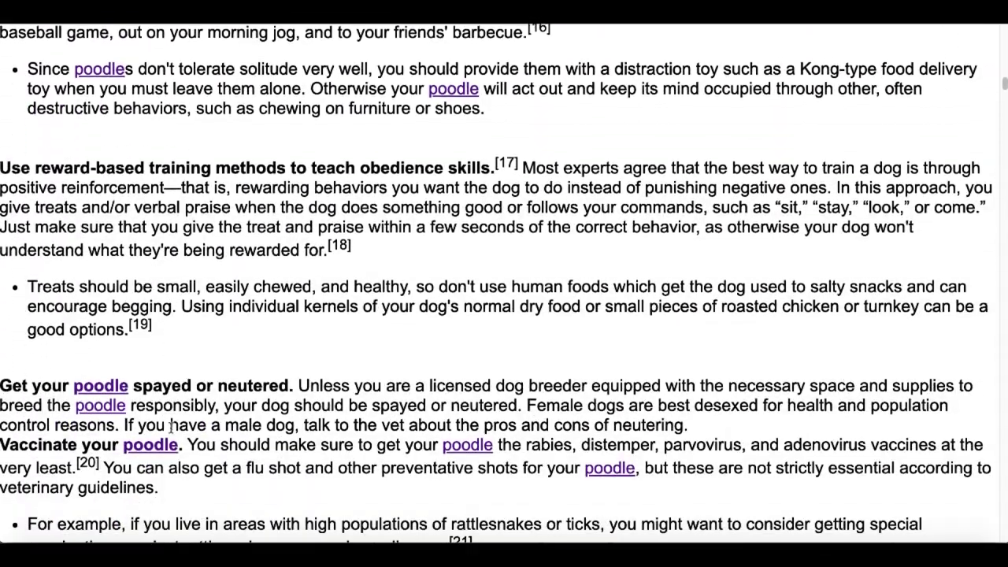
Scroll the poodle ebook down to the '6 Ways to Care for a Toy Poodle' chapter.
{"action": "scroll", "coordinate": [171, 429], "scroll_direction": "down", "scroll_amount": 2}
{"action": "scroll", "coordinate": [171, 429], "scroll_direction": "down", "scroll_amount": 2}
{"action": "scroll", "coordinate": [171, 429], "scroll_direction": "down", "scroll_amount": 2}
{"action": "scroll", "coordinate": [171, 429], "scroll_direction": "down", "scroll_amount": 1}
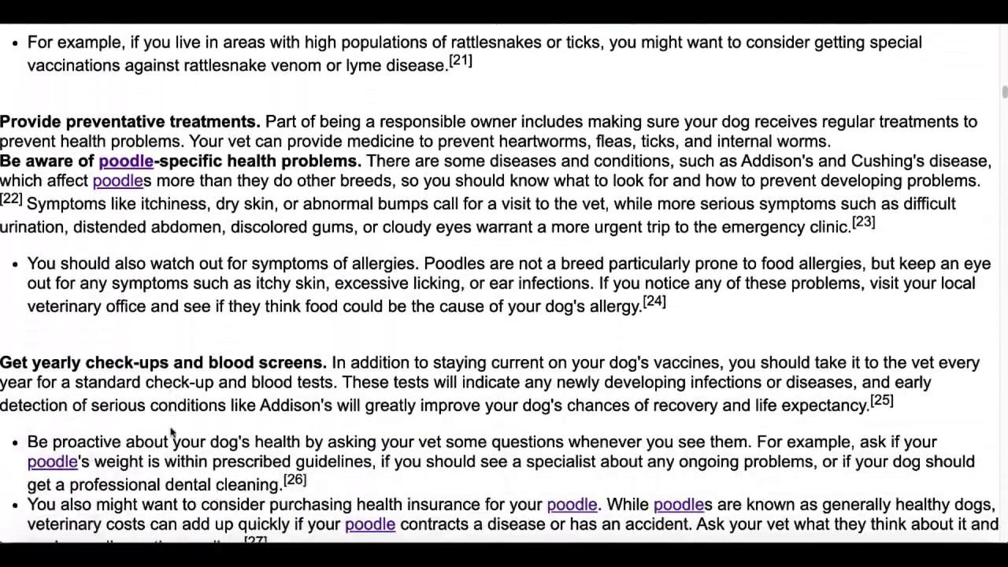
{"action": "scroll", "coordinate": [171, 430], "scroll_direction": "down", "scroll_amount": 1}
{"action": "scroll", "coordinate": [170, 428], "scroll_direction": "down", "scroll_amount": 2}
{"action": "scroll", "coordinate": [170, 427], "scroll_direction": "down", "scroll_amount": 2}
{"action": "scroll", "coordinate": [170, 428], "scroll_direction": "down", "scroll_amount": 2}
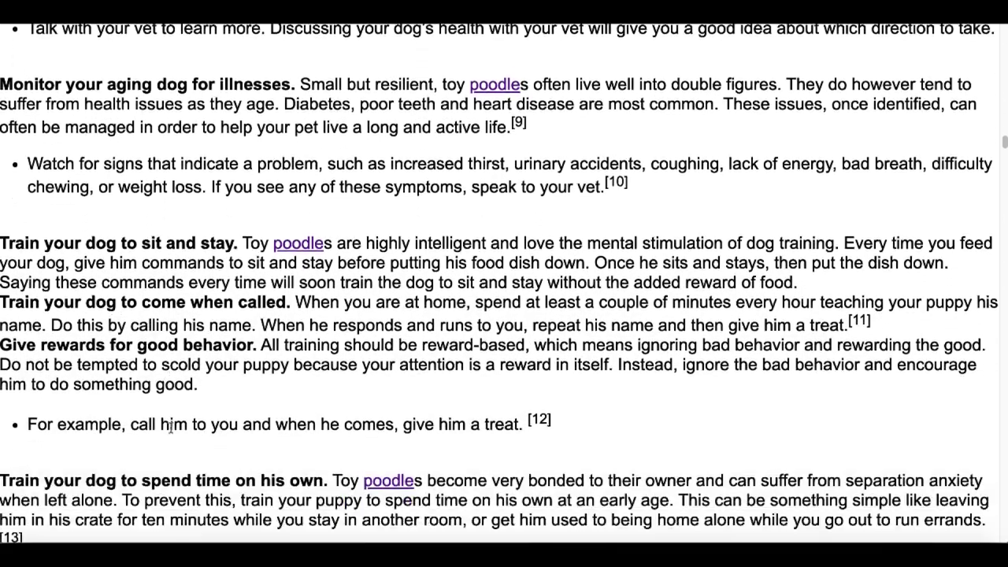
{"action": "scroll", "coordinate": [171, 432], "scroll_direction": "down", "scroll_amount": 4}
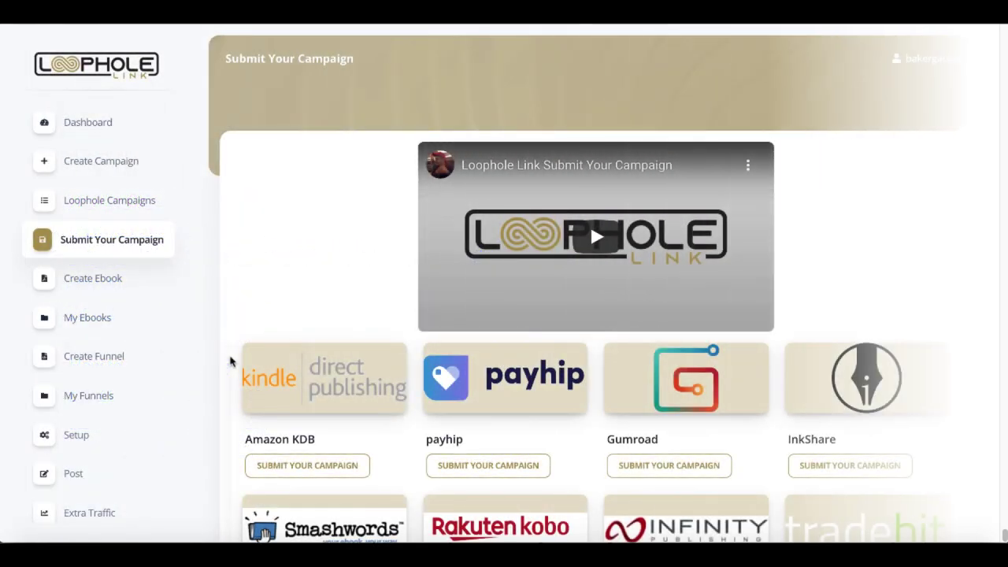
Scroll through the platform cards from Amazon KDB to InstaPublisher, then back up.
{"action": "scroll", "coordinate": [230, 360], "scroll_direction": "down", "scroll_amount": 1}
{"action": "scroll", "coordinate": [230, 360], "scroll_direction": "down", "scroll_amount": 1}
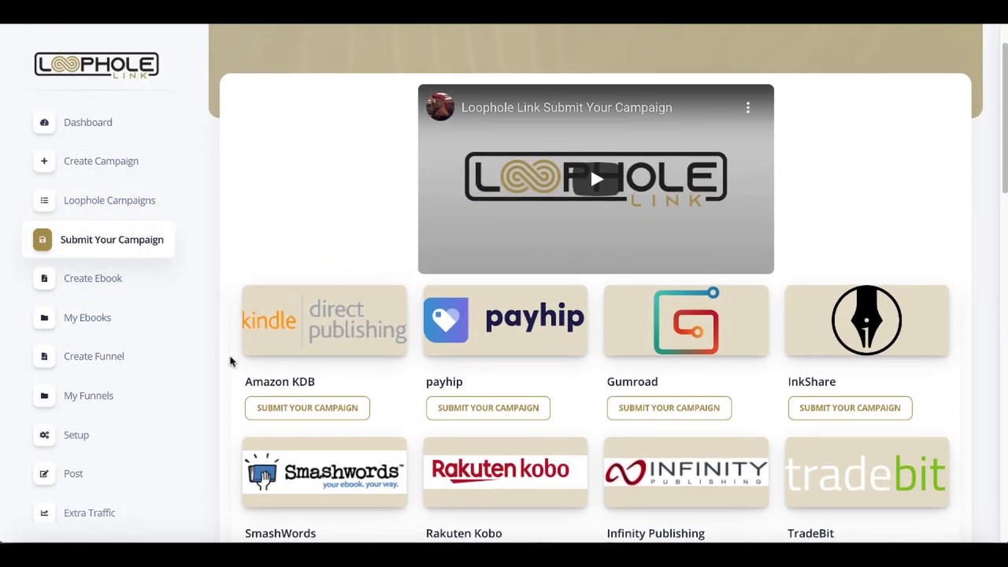
{"action": "scroll", "coordinate": [230, 361], "scroll_direction": "down", "scroll_amount": 2}
{"action": "scroll", "coordinate": [230, 361], "scroll_direction": "down", "scroll_amount": 1}
{"action": "scroll", "coordinate": [230, 361], "scroll_direction": "down", "scroll_amount": 2}
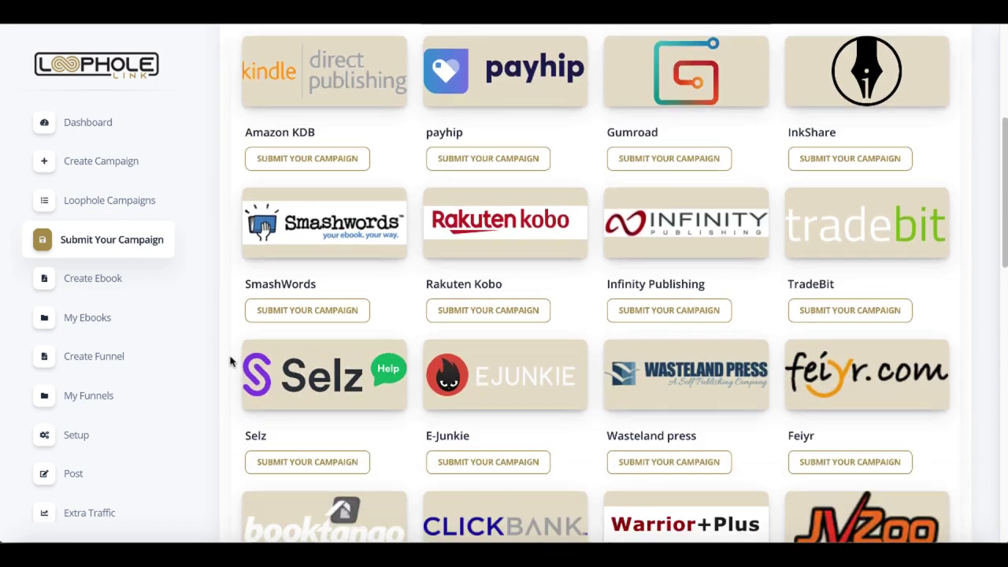
{"action": "scroll", "coordinate": [230, 361], "scroll_direction": "down", "scroll_amount": 2}
{"action": "scroll", "coordinate": [230, 361], "scroll_direction": "down", "scroll_amount": 1}
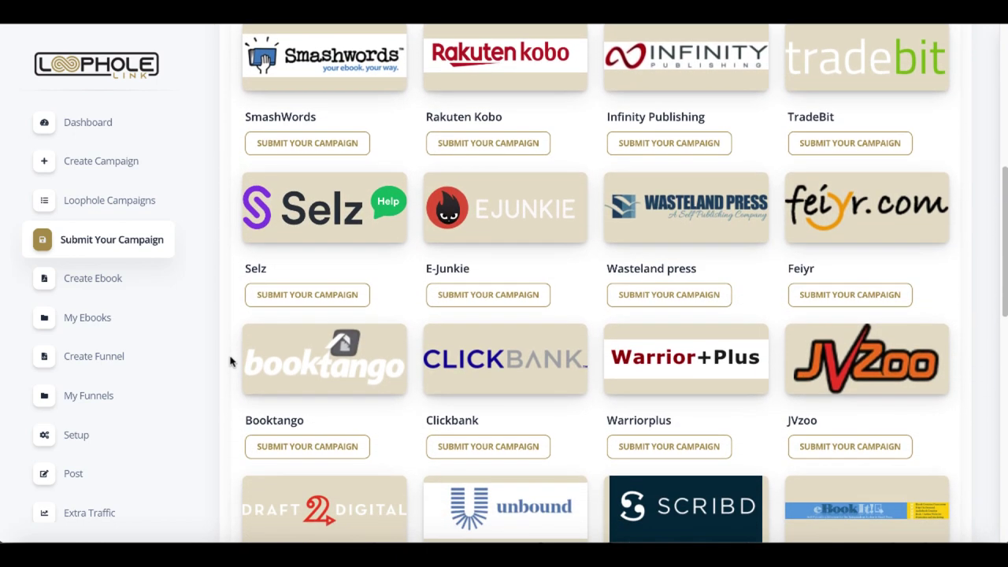
{"action": "scroll", "coordinate": [230, 360], "scroll_direction": "down", "scroll_amount": 1}
{"action": "scroll", "coordinate": [230, 360], "scroll_direction": "down", "scroll_amount": 1}
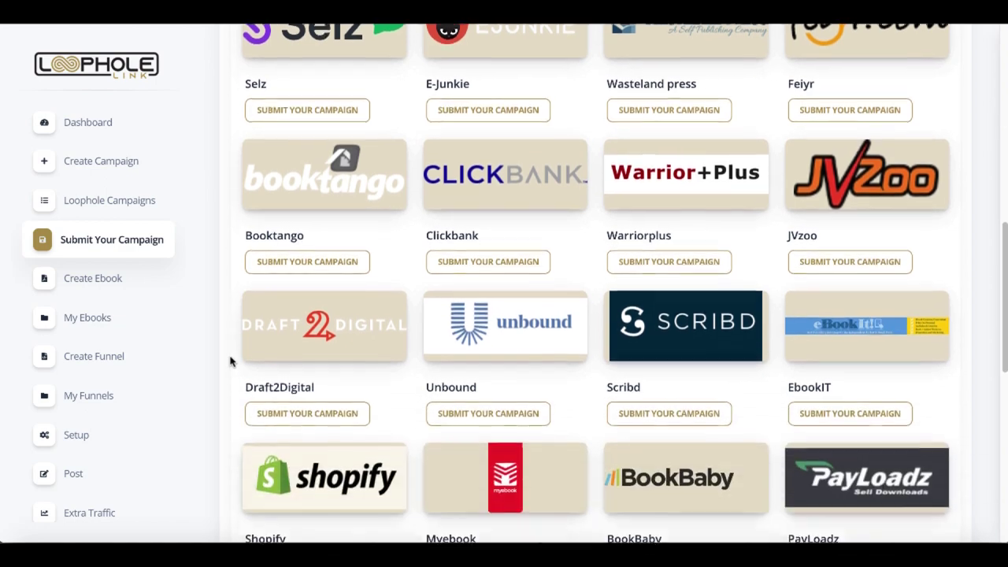
{"action": "scroll", "coordinate": [230, 361], "scroll_direction": "down", "scroll_amount": 1}
{"action": "scroll", "coordinate": [230, 360], "scroll_direction": "down", "scroll_amount": 1}
{"action": "scroll", "coordinate": [230, 361], "scroll_direction": "down", "scroll_amount": 2}
{"action": "scroll", "coordinate": [230, 360], "scroll_direction": "down", "scroll_amount": 1}
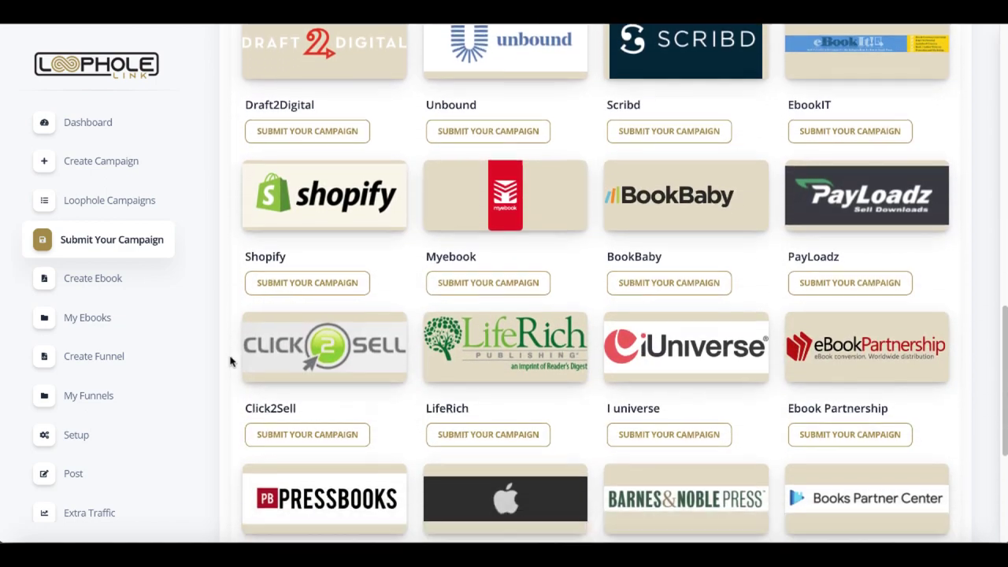
{"action": "scroll", "coordinate": [230, 360], "scroll_direction": "down", "scroll_amount": 2}
{"action": "scroll", "coordinate": [230, 361], "scroll_direction": "down", "scroll_amount": 2}
{"action": "scroll", "coordinate": [230, 361], "scroll_direction": "down", "scroll_amount": 1}
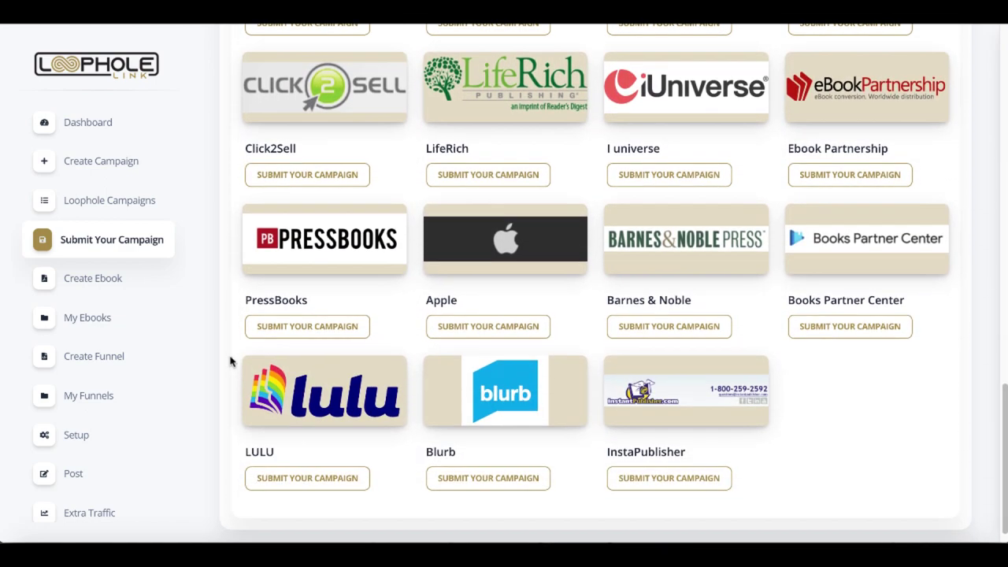
{"action": "scroll", "coordinate": [230, 361], "scroll_direction": "up", "scroll_amount": 4}
{"action": "scroll", "coordinate": [230, 361], "scroll_direction": "up", "scroll_amount": 3}
{"action": "scroll", "coordinate": [230, 361], "scroll_direction": "up", "scroll_amount": 8}
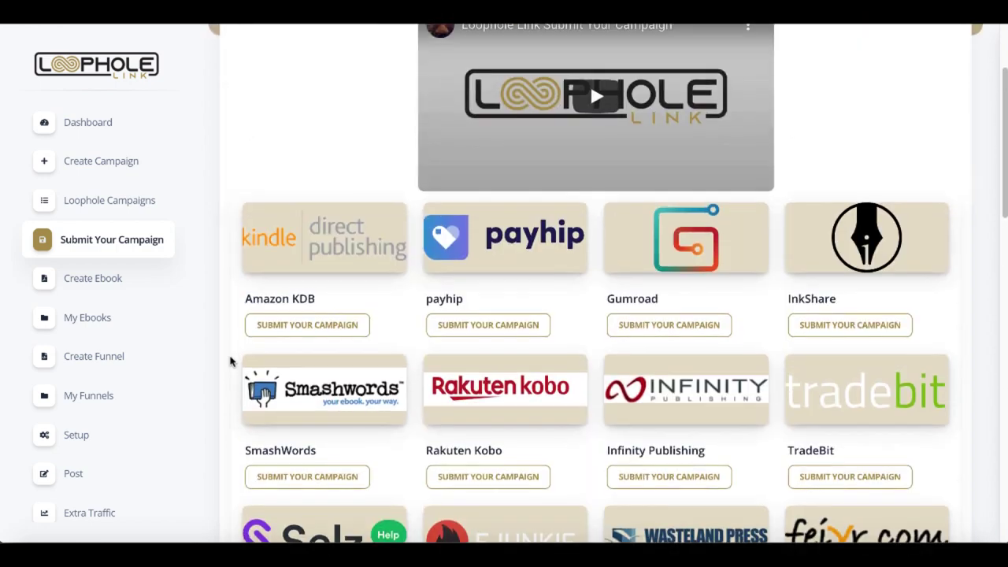
{"action": "scroll", "coordinate": [230, 361], "scroll_direction": "up", "scroll_amount": 2}
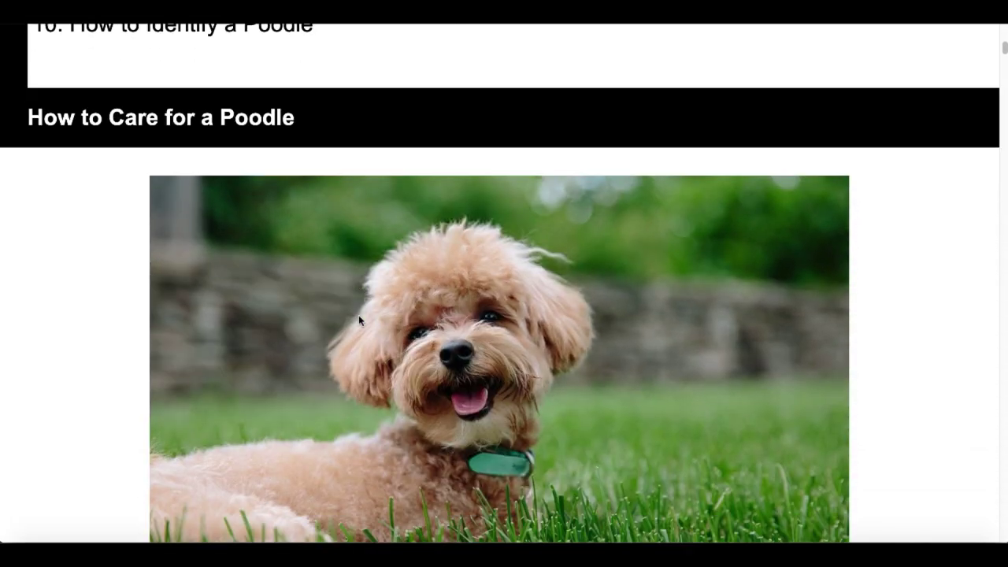
{"action": "scroll", "coordinate": [360, 322], "scroll_direction": "down", "scroll_amount": 2}
{"action": "scroll", "coordinate": [359, 320], "scroll_direction": "down", "scroll_amount": 2}
{"action": "scroll", "coordinate": [359, 320], "scroll_direction": "down", "scroll_amount": 1}
{"action": "scroll", "coordinate": [358, 320], "scroll_direction": "down", "scroll_amount": 1}
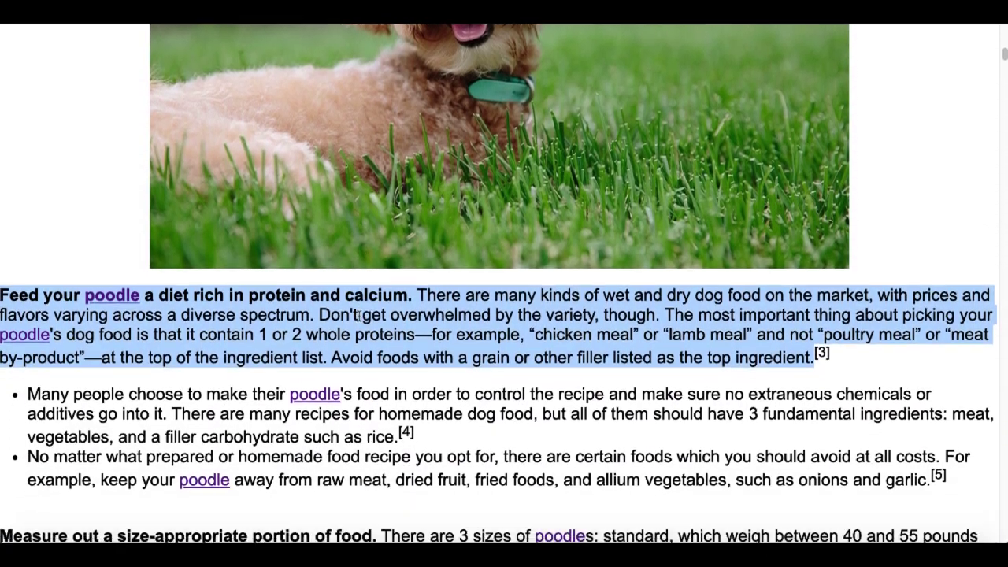
{"action": "scroll", "coordinate": [358, 319], "scroll_direction": "down", "scroll_amount": 2}
{"action": "scroll", "coordinate": [359, 316], "scroll_direction": "down", "scroll_amount": 1}
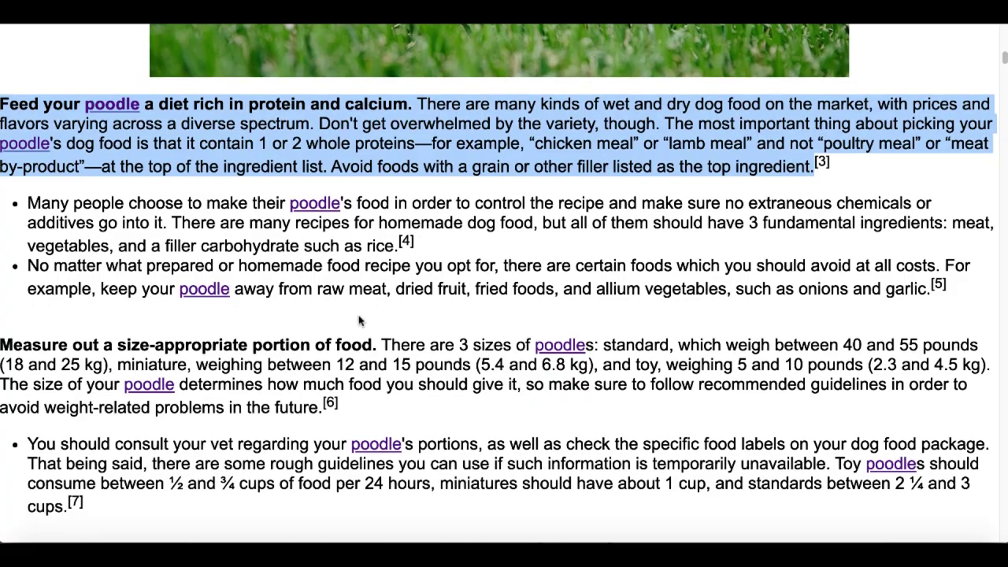